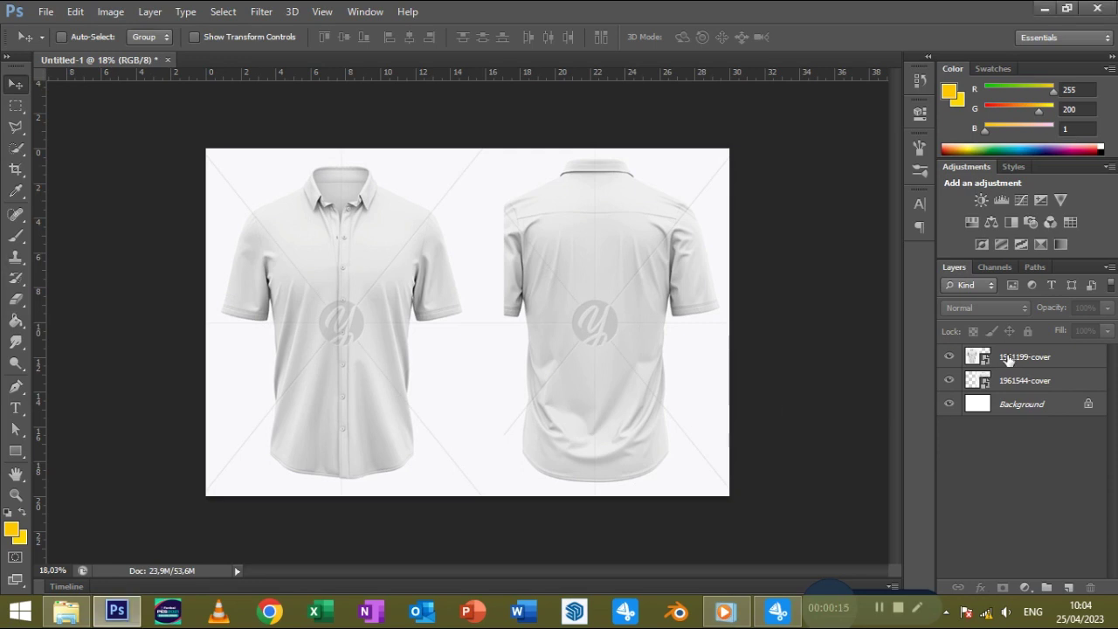
- Rename the front shirt layer 1961199-cover to Front and open its contents as Front.psb
type("Front")
key("Return")
right_click(1010, 359)
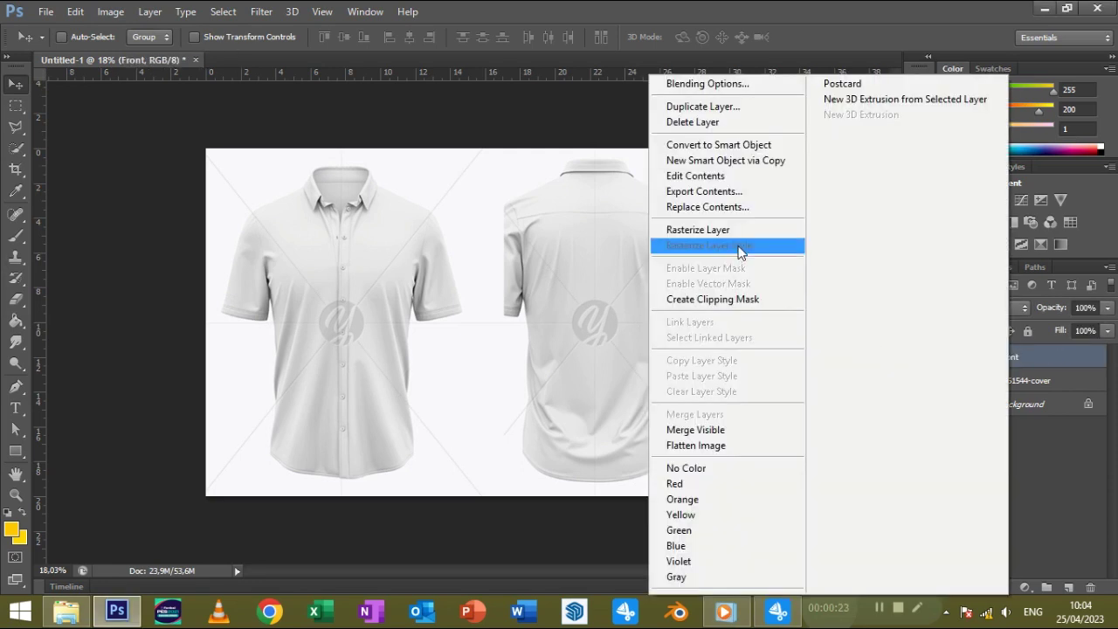
left_click(725, 176)
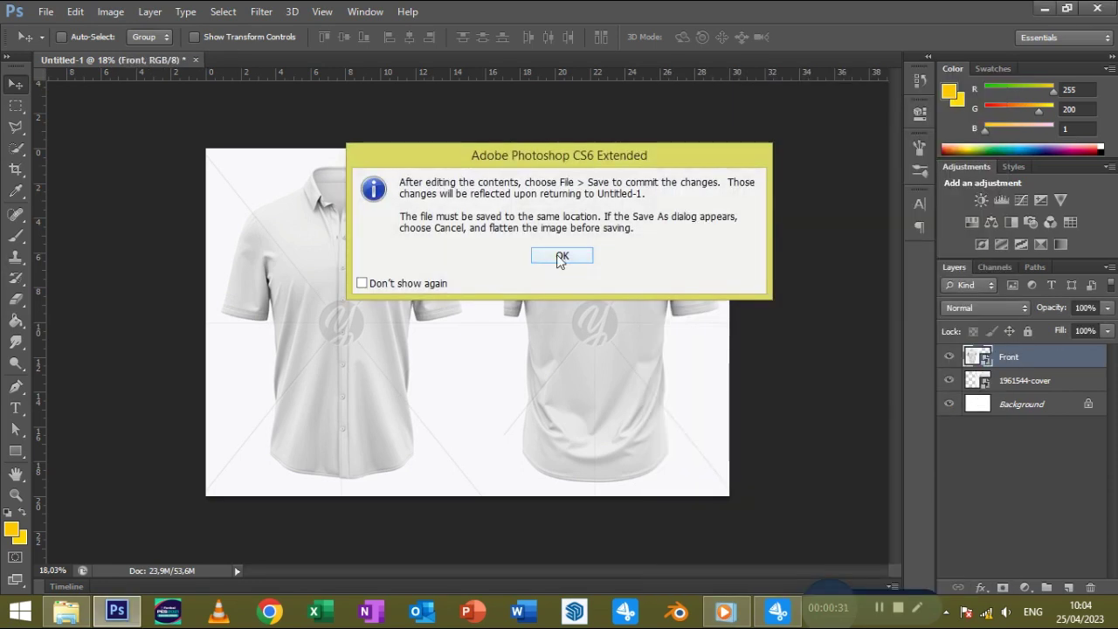
left_click(562, 260)
- Spot-heal the watermark lines on the collar and both shoulders with Content-Aware
key("j")
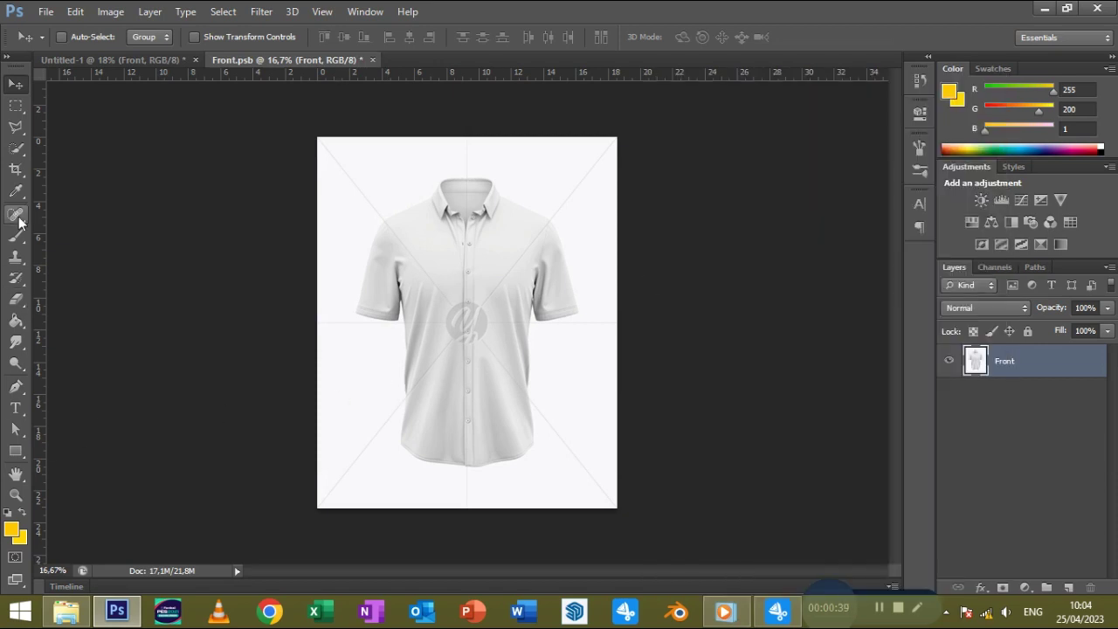
scroll(495, 245, "up", 5)
scroll(495, 262, "up", 1)
left_click_drag(495, 284, 496, 301)
left_click_drag(443, 109, 442, 219)
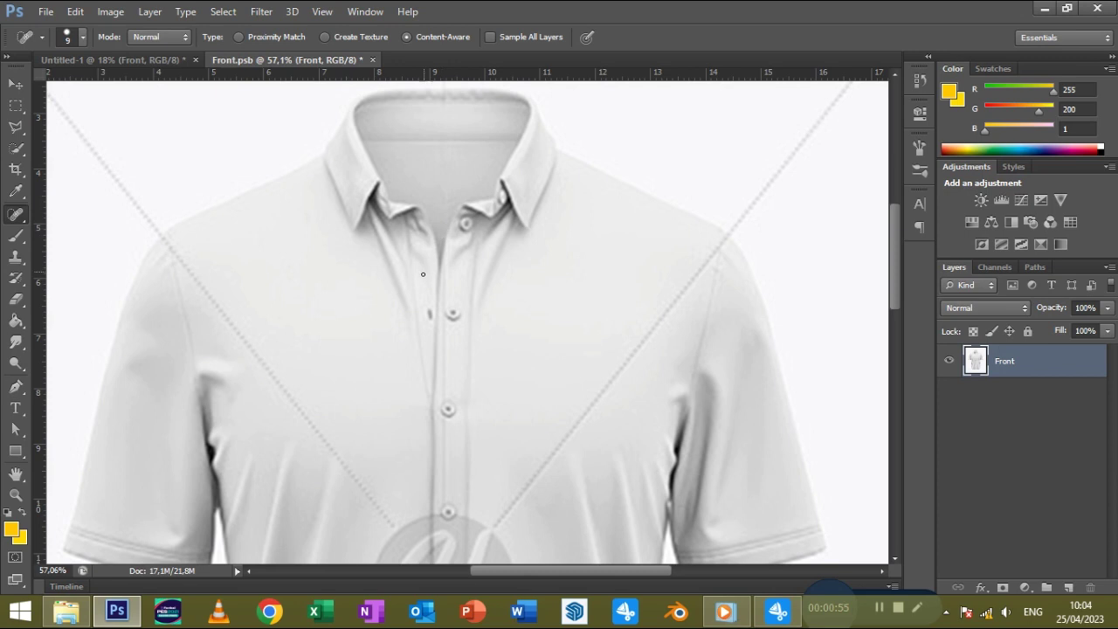
left_click_drag(249, 305, 291, 188)
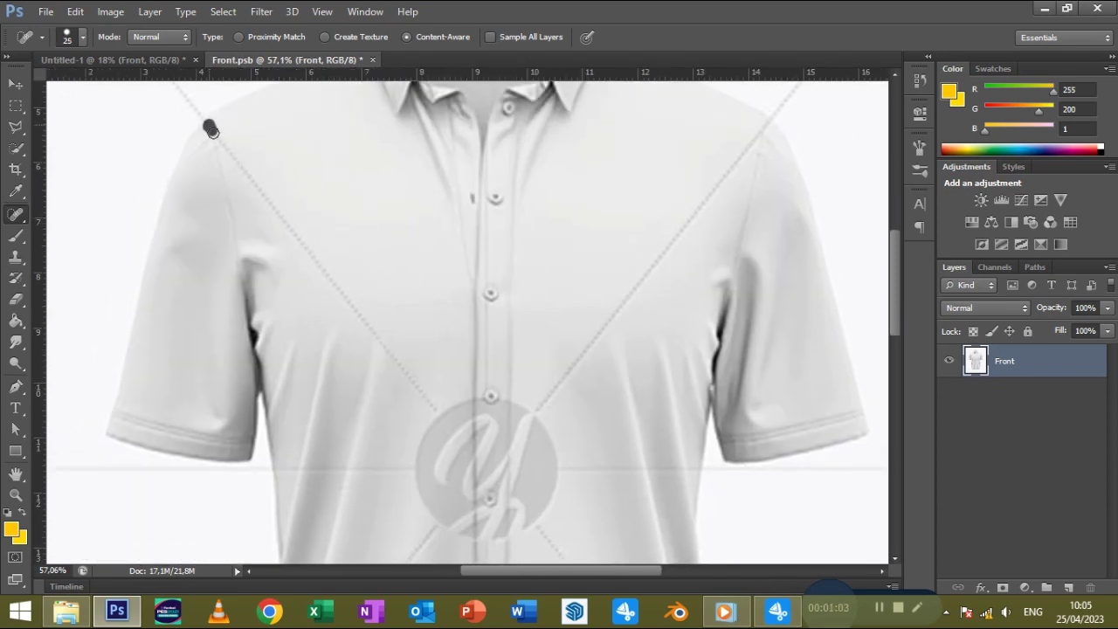
left_click_drag(210, 129, 437, 412)
left_click_drag(769, 122, 538, 405)
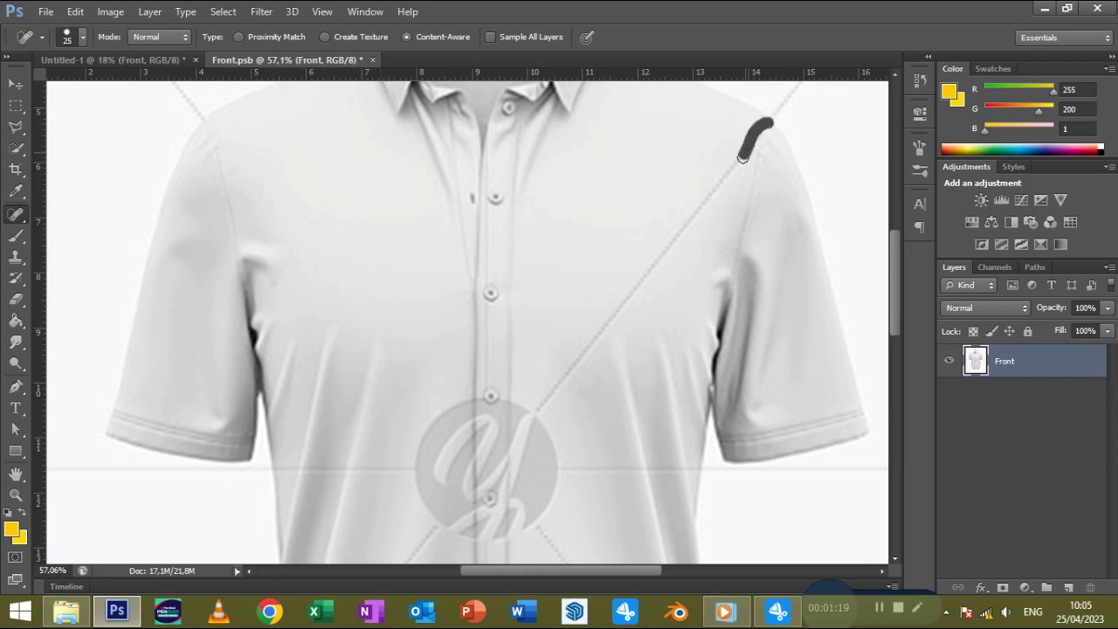
left_click_drag(738, 150, 686, 218)
left_click(656, 276)
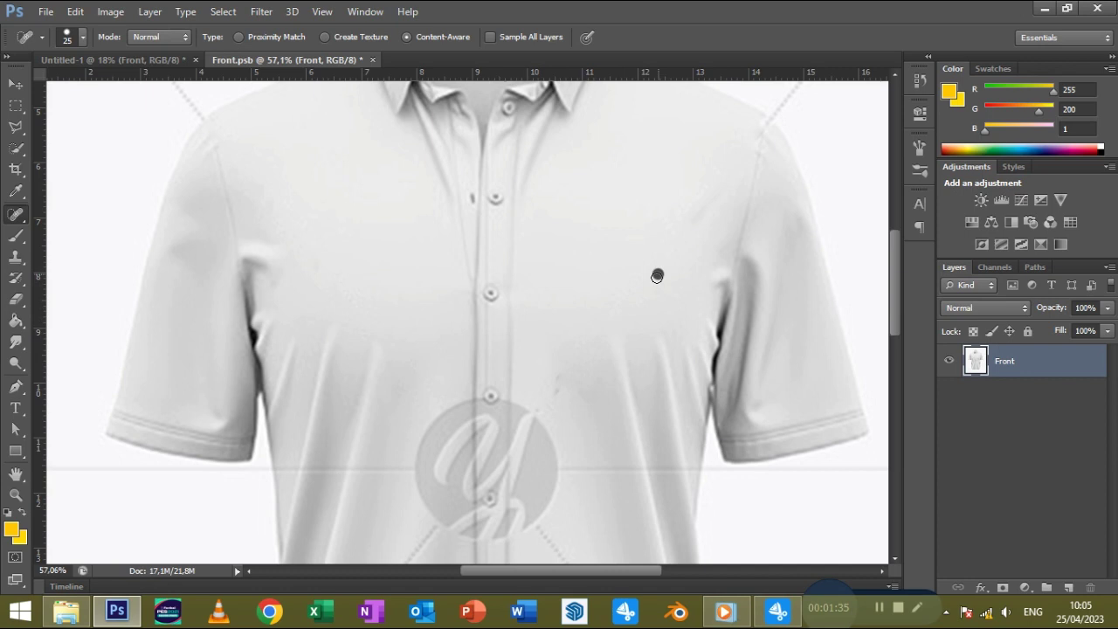
- Heal the diagonal and horizontal watermark lines across the chest
scroll(678, 291, "down", 2)
scroll(537, 344, "right", 4)
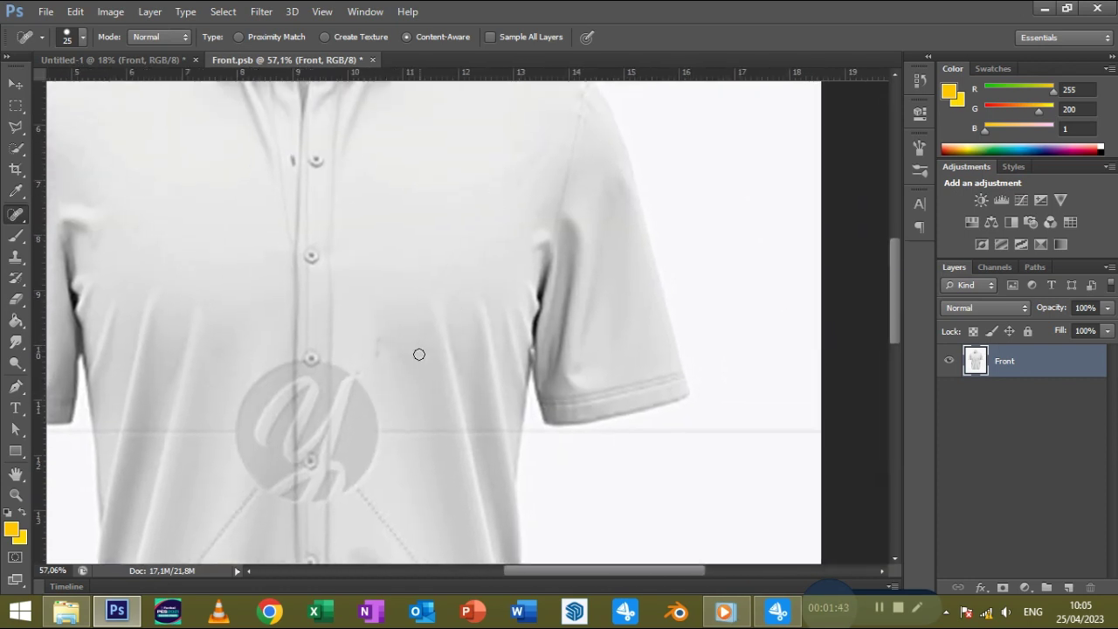
scroll(419, 353, "left", 3)
left_click_drag(511, 208, 492, 252)
scroll(498, 253, "down", 1)
scroll(585, 253, "left", 2)
left_click_drag(316, 277, 443, 278)
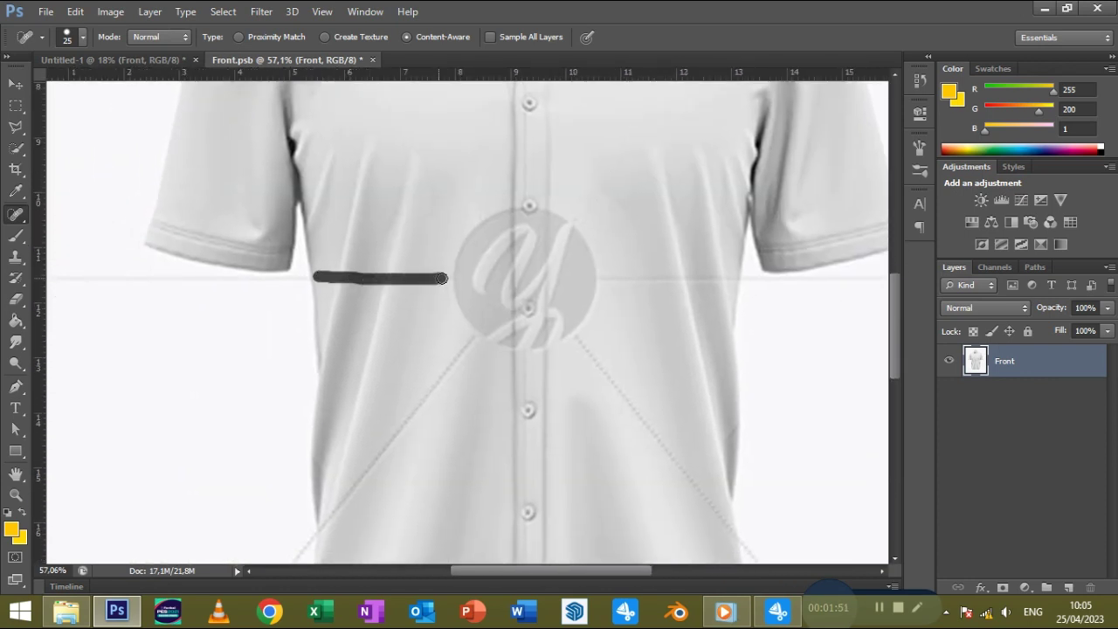
scroll(445, 262, "down", 3)
scroll(449, 253, "left", 1)
left_click_drag(352, 373, 500, 194)
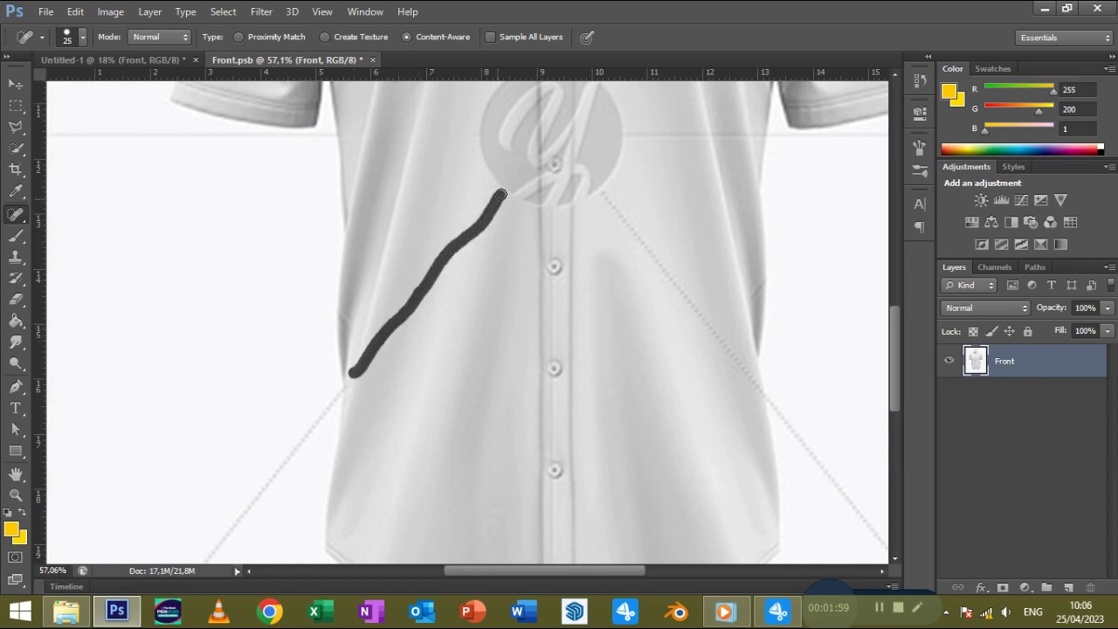
- Heal the lower-left and lower-right diagonals and the horizontal line across the lower shirt
left_click_drag(409, 324, 381, 349)
scroll(437, 196, "right", 3)
left_click_drag(438, 196, 592, 379)
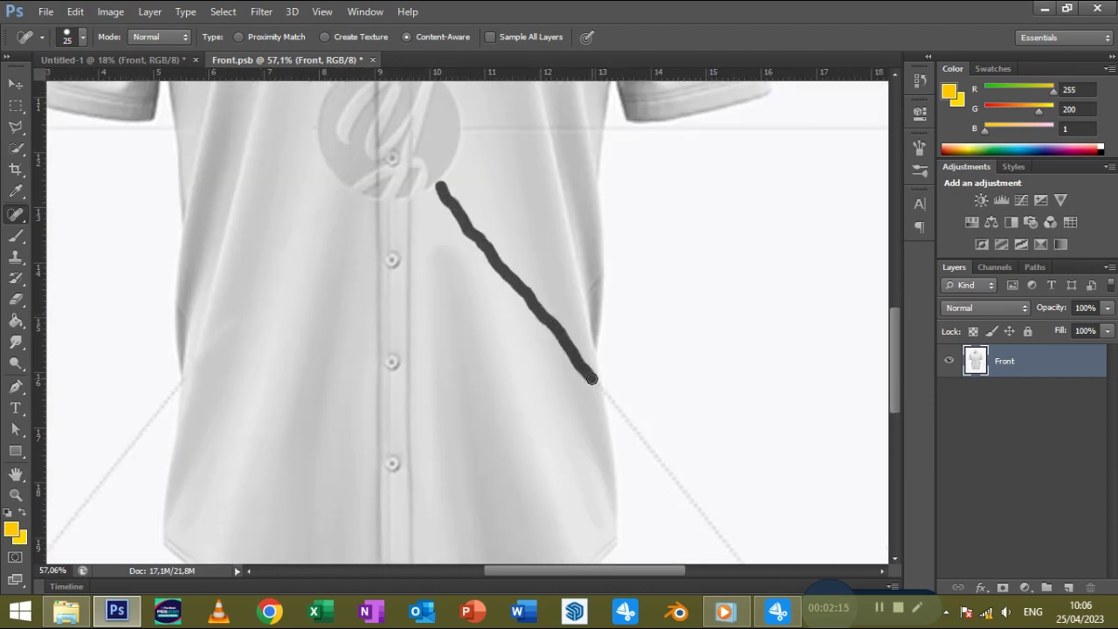
scroll(524, 332, "up", 3)
scroll(520, 315, "left", 1)
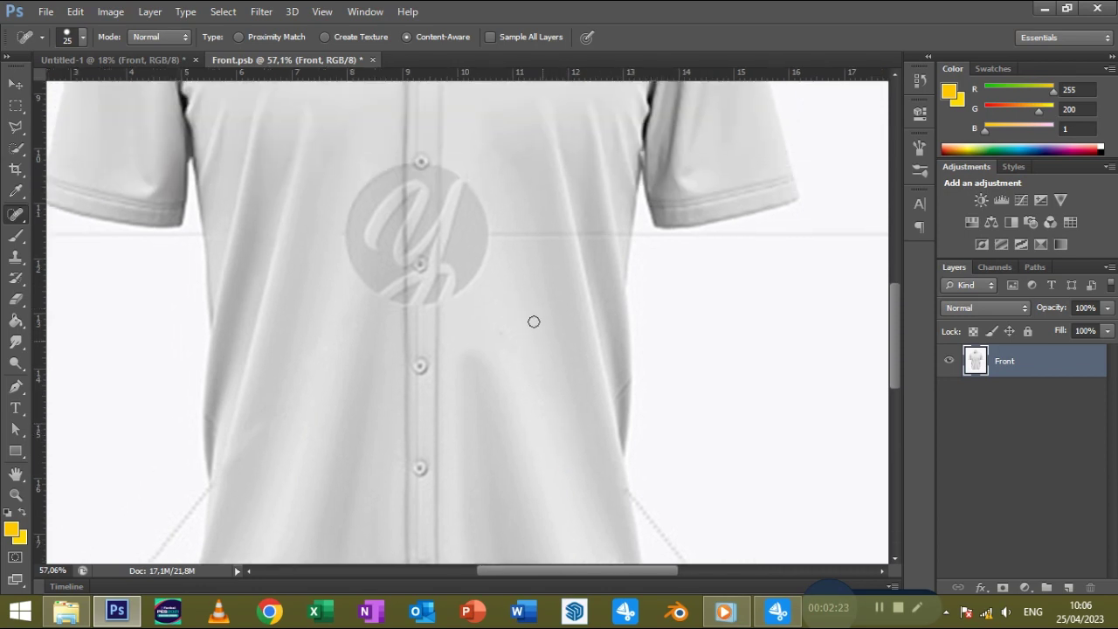
left_click_drag(621, 234, 493, 234)
scroll(502, 279, "up", 1)
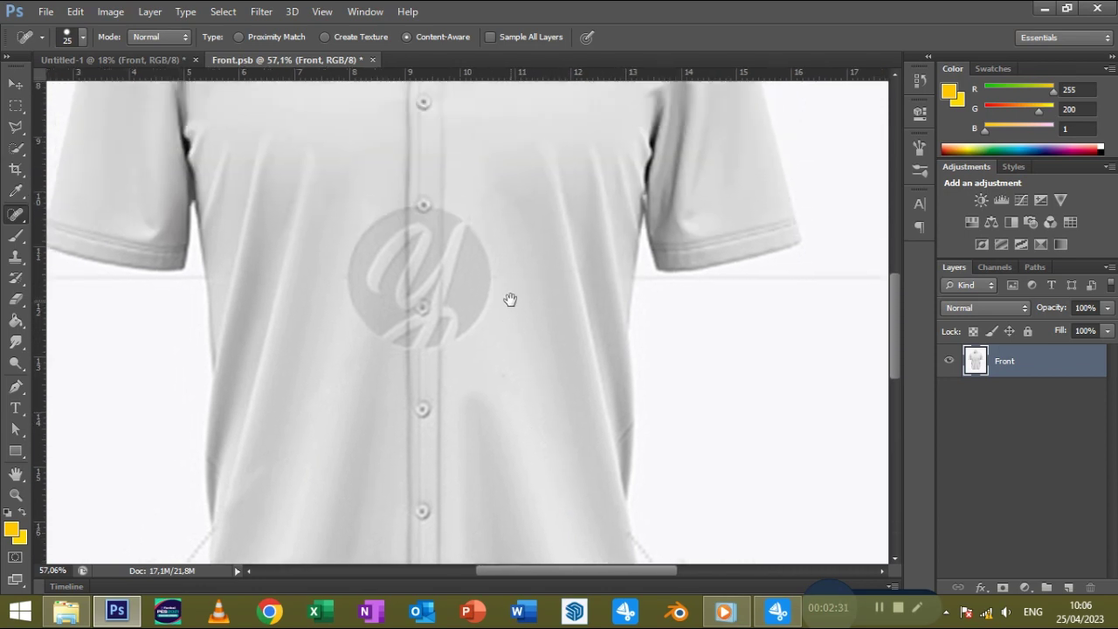
- Remove the round watermark logo using an elliptical selection and Content-Aware fill
key("m")
left_click_drag(342, 203, 487, 340)
left_click_drag(435, 297, 447, 300)
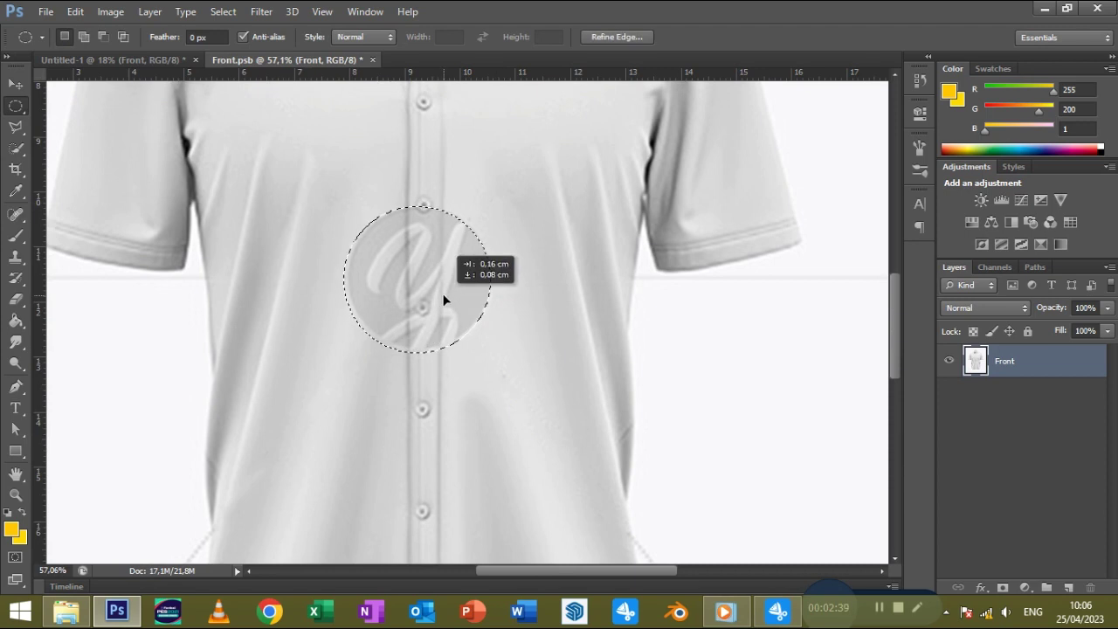
key("shift+BackSpace")
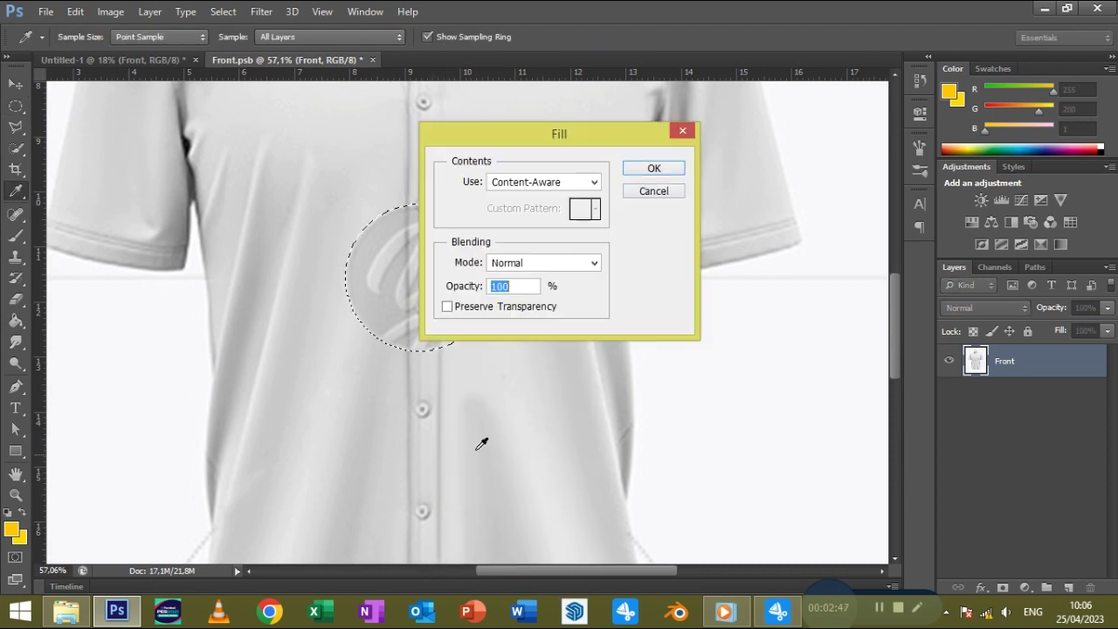
key("Return")
key("ctrl+d")
scroll(482, 297, "up", 1)
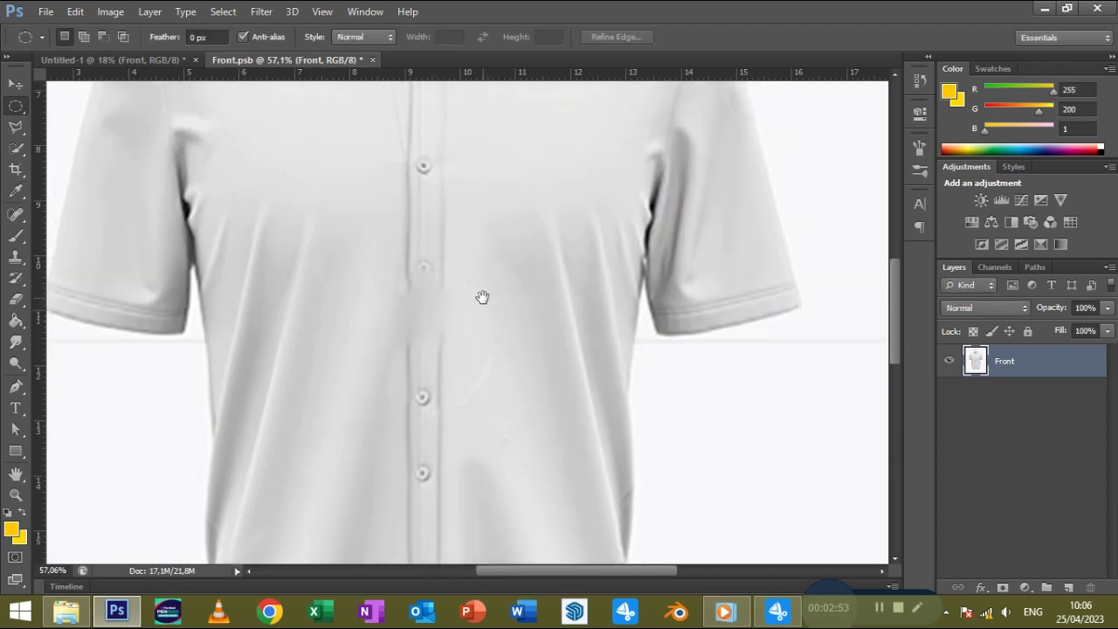
- Clone Stamp the placket line back below the second button
left_click(14, 258)
left_click(422, 362)
key("Return")
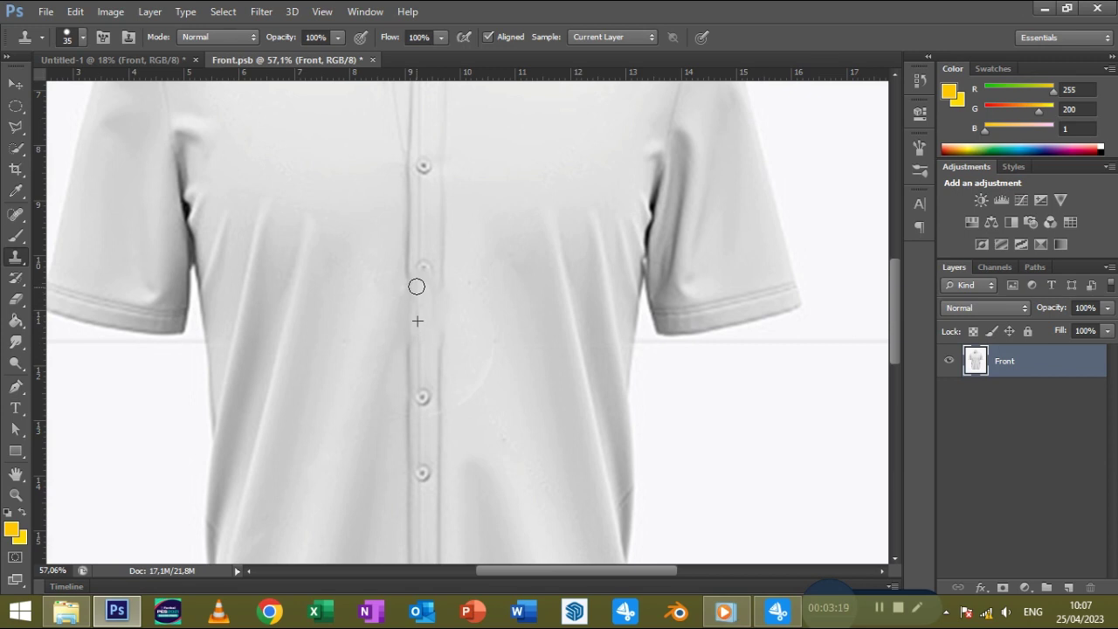
left_click_drag(432, 333, 437, 280)
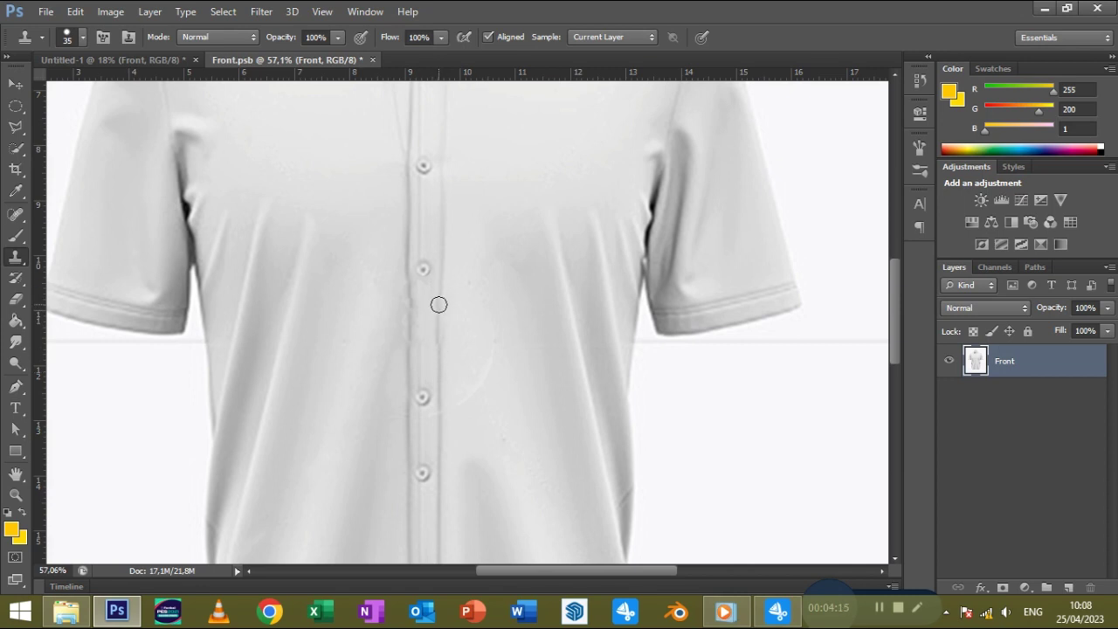
key("ctrl+0")
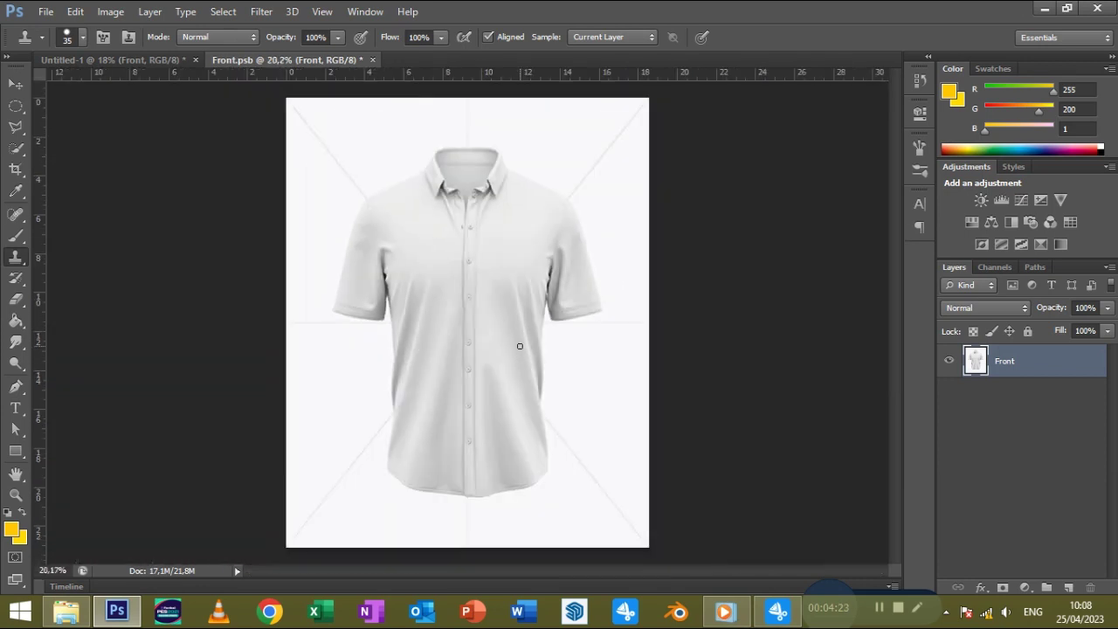
key("p")
scroll(462, 469, "up", 4)
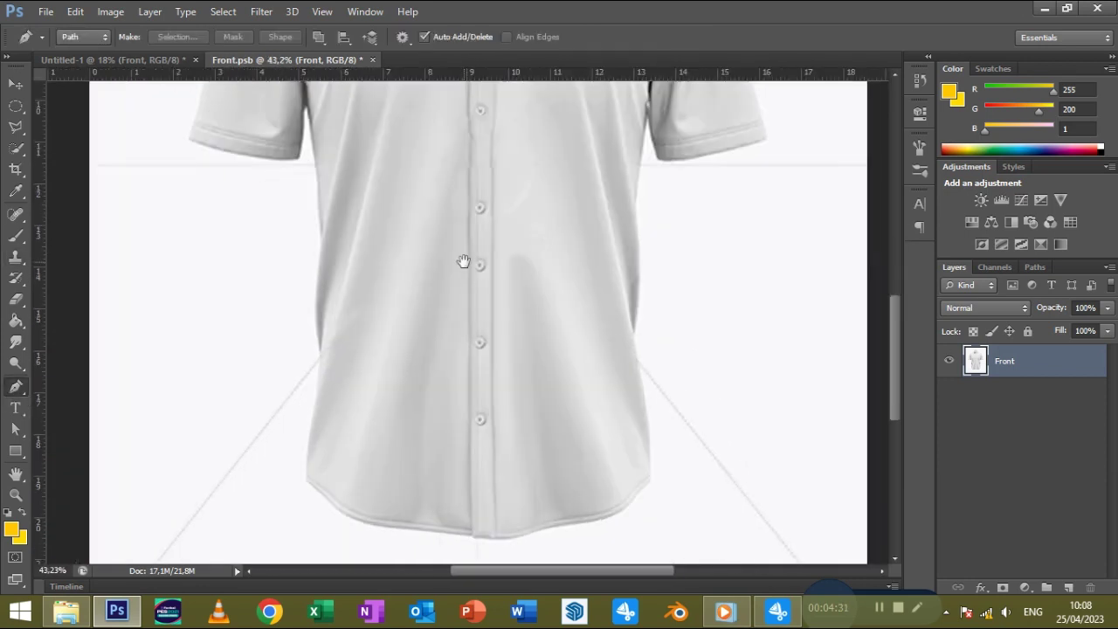
scroll(462, 257, "up", 2)
- Rebuild the placket above the second button with a 60 px clone brush, then start a pen path at the left hem
key("s")
key("alt")
key("bracketright")
left_click(434, 451, "alt")
left_click_drag(433, 278, 437, 199)
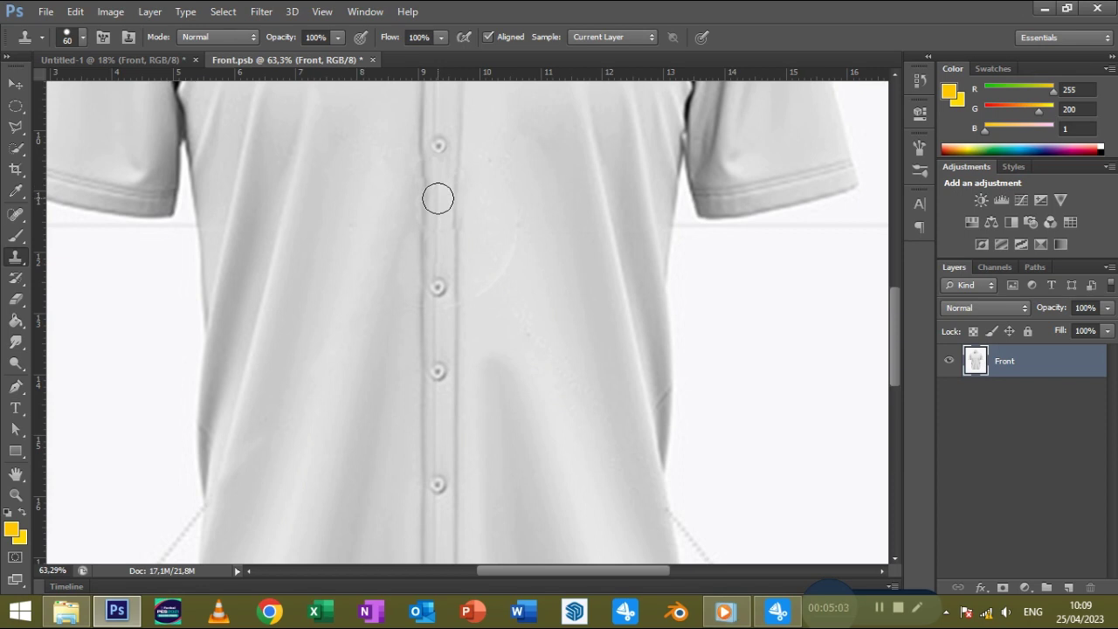
left_click(437, 449, "alt")
left_click(434, 449, "alt")
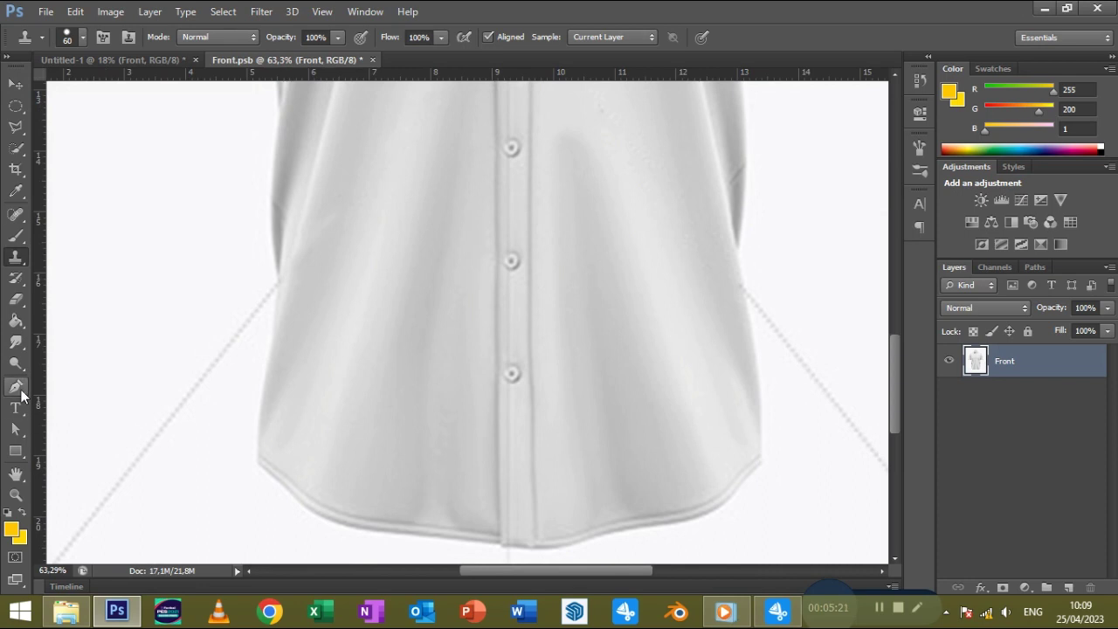
left_click(16, 387)
left_click(256, 463)
- Trace the pen path up the shirt's left side to the sleeve hem corner
left_click_drag(277, 283, 267, 312)
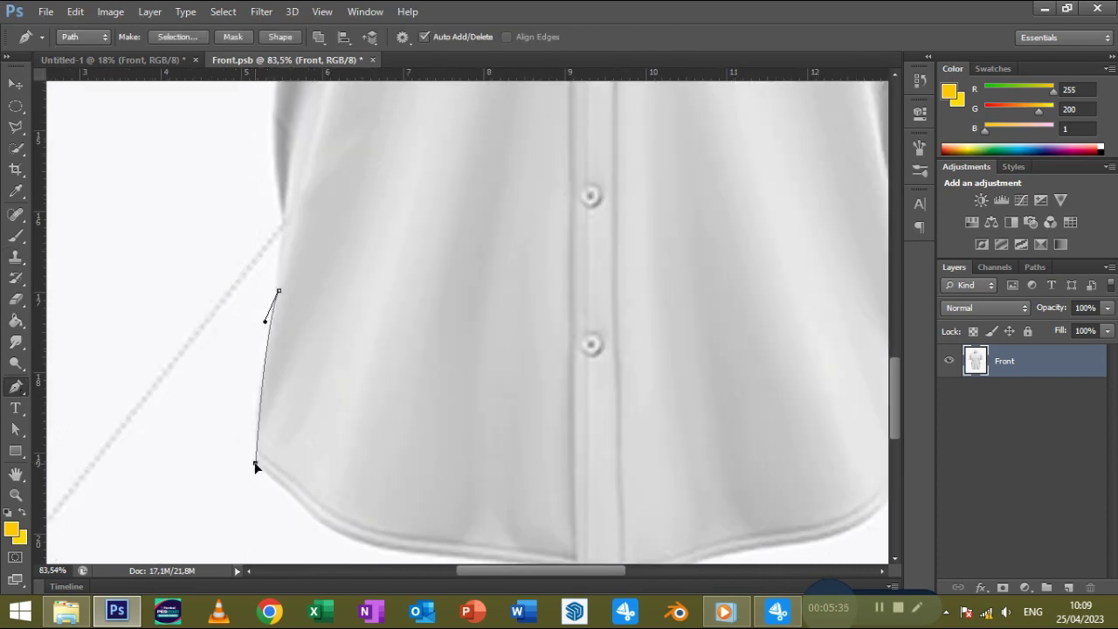
scroll(303, 420, "up", 3)
left_click_drag(283, 381, 283, 395)
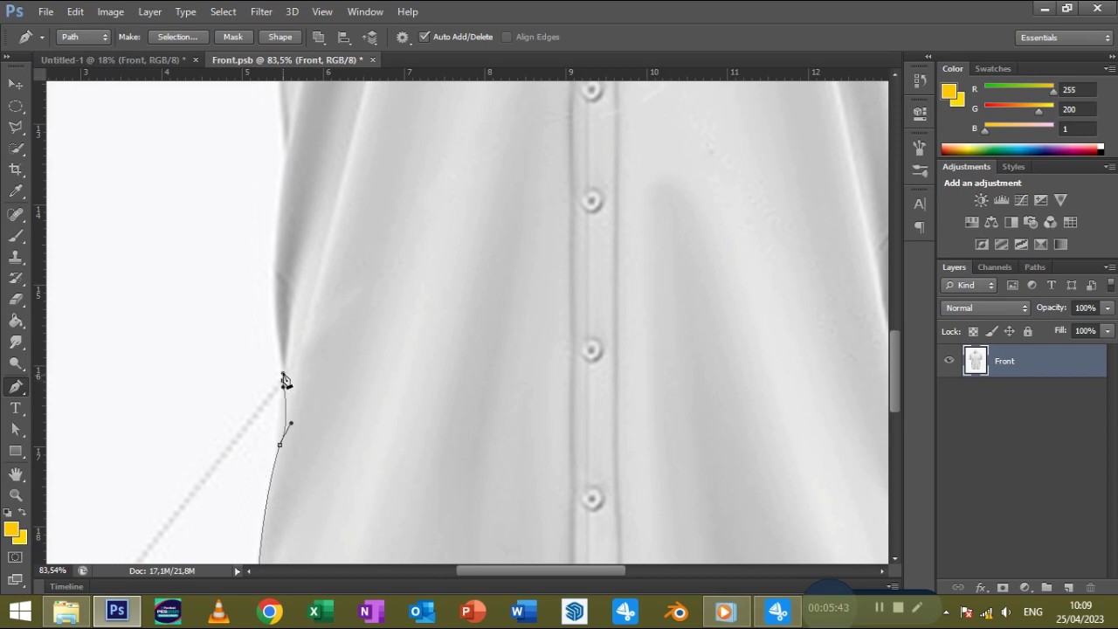
scroll(297, 385, "up", 3)
left_click_drag(310, 303, 310, 329)
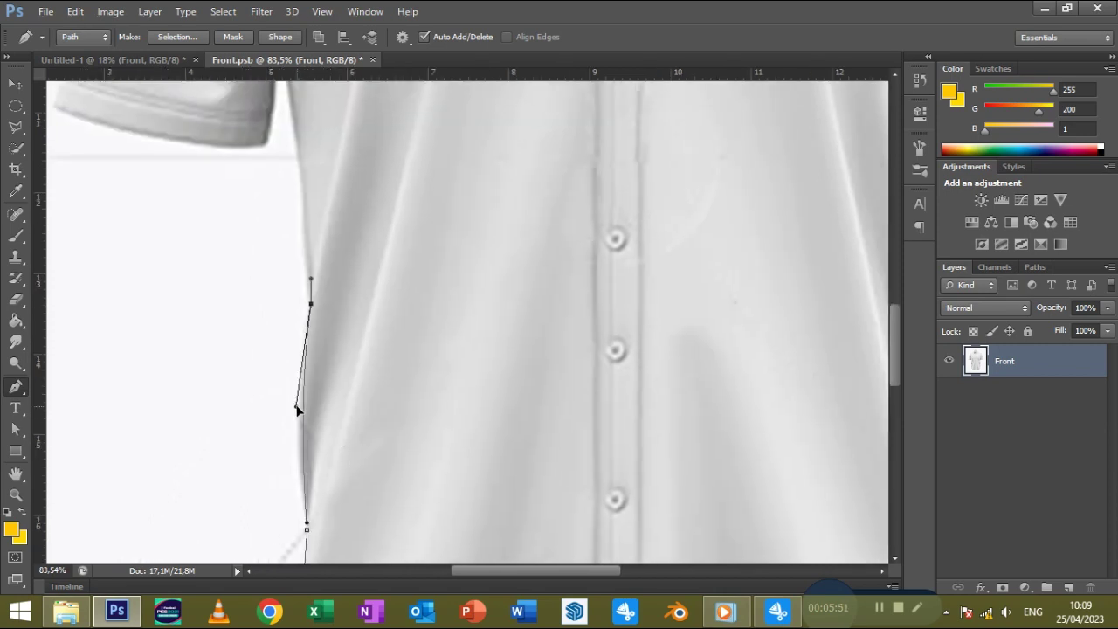
scroll(303, 449, "up", 3)
left_click_drag(330, 387, 329, 400)
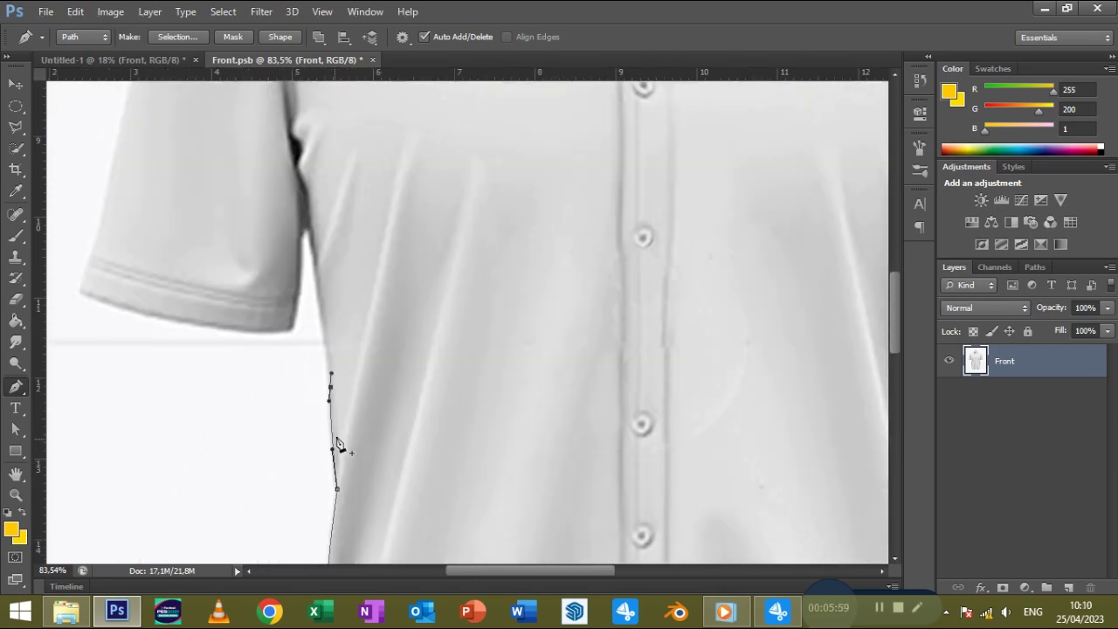
scroll(337, 445, "up", 2)
left_click_drag(330, 343, 324, 366)
mouse_move(313, 446)
left_mouse_down()
mouse_move(307, 453)
mouse_move(425, 466)
left_mouse_up()
left_click_drag(215, 426, 221, 435)
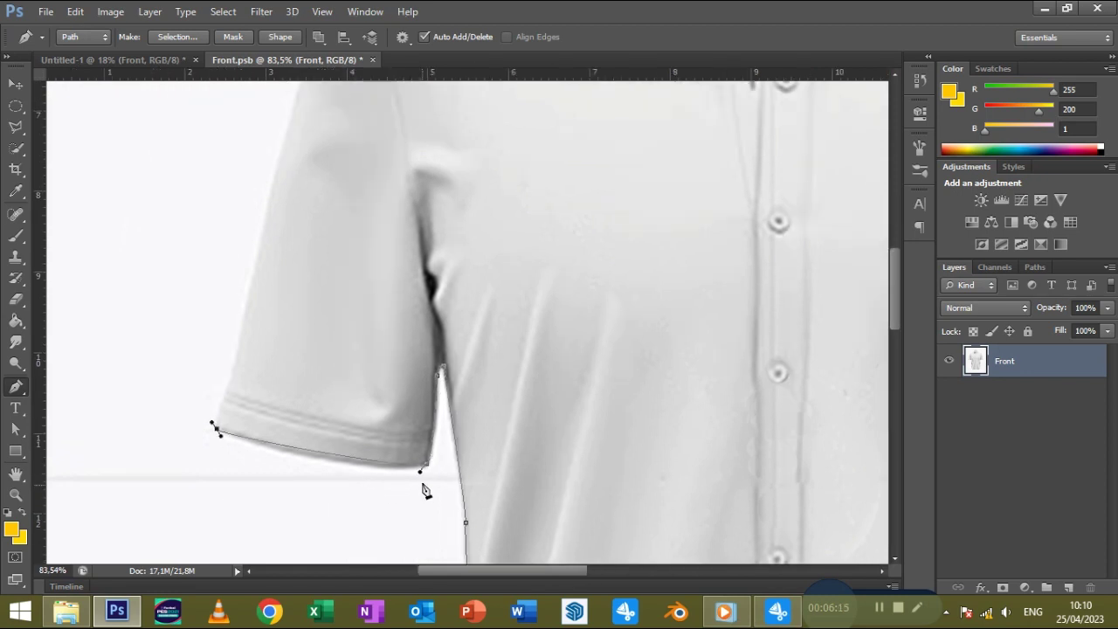
- Continue the outline up the left sleeve and shoulder to the collar base
left_click_drag(305, 375, 385, 497)
left_click_drag(379, 437, 382, 431)
left_click_drag(427, 264, 382, 375)
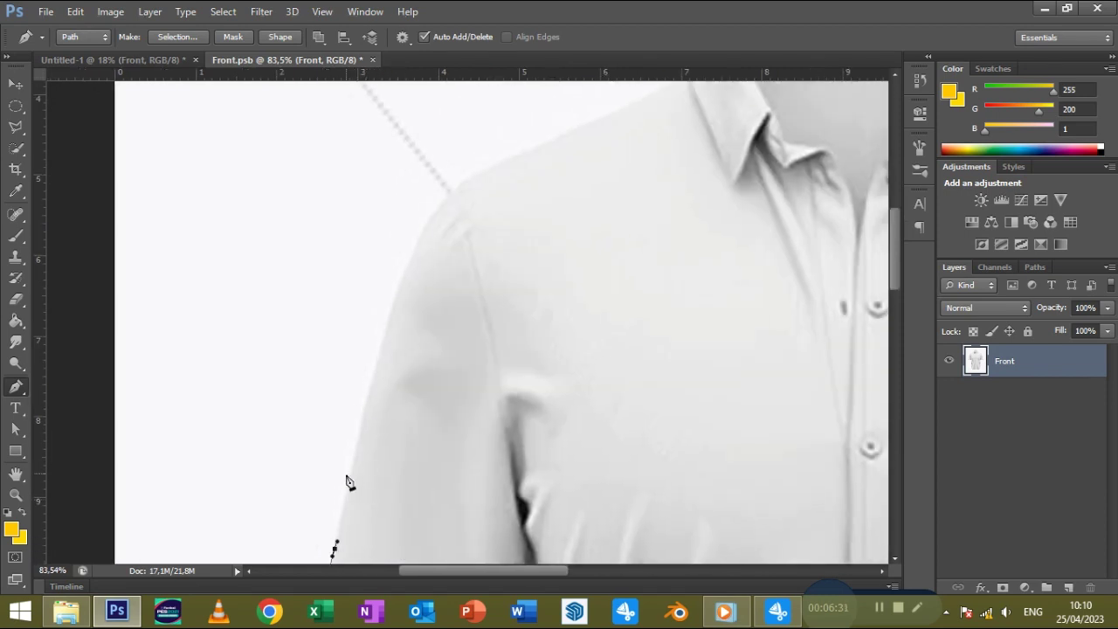
left_click(387, 333)
left_click_drag(465, 290, 365, 429)
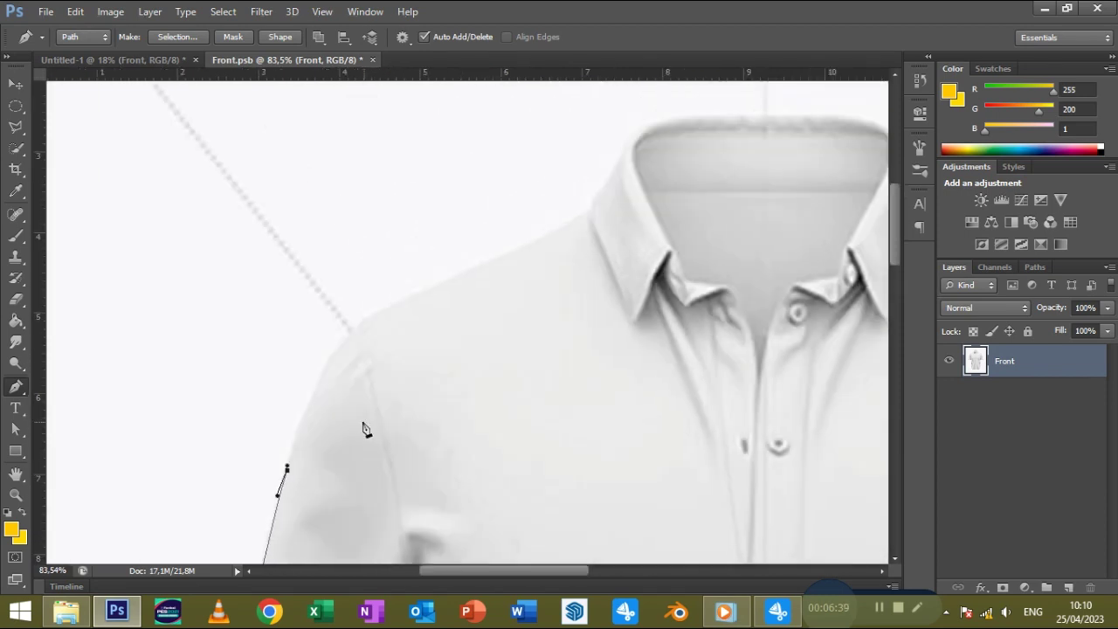
left_click_drag(358, 334, 360, 323)
left_click_drag(499, 318, 410, 428)
left_click(503, 323)
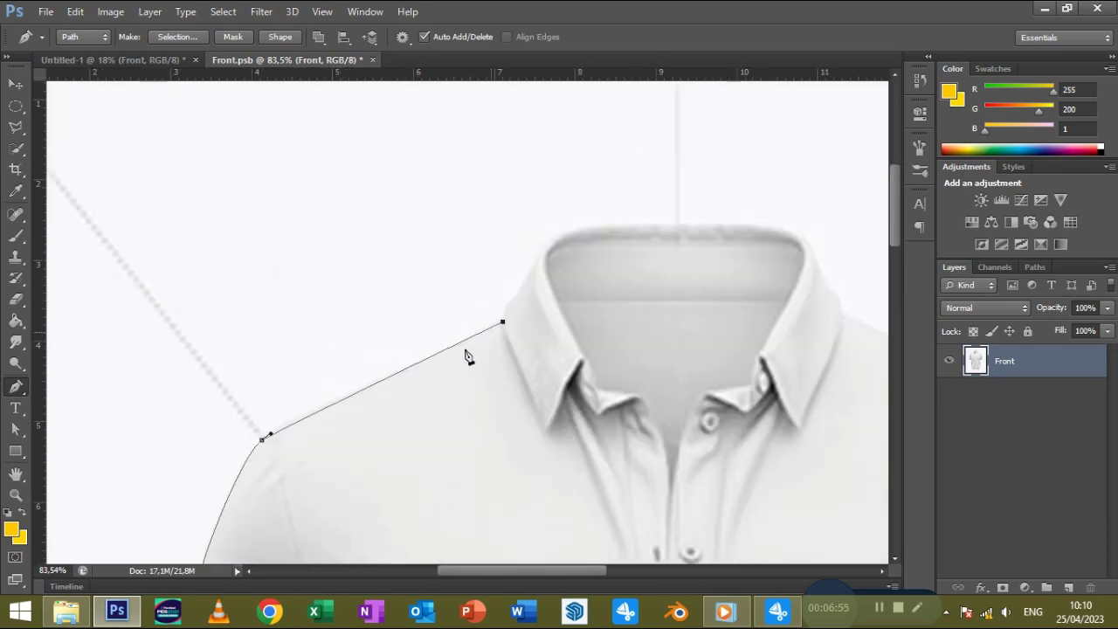
- Trace and reshape the path along the collar edge
scroll(430, 398, "up", 5)
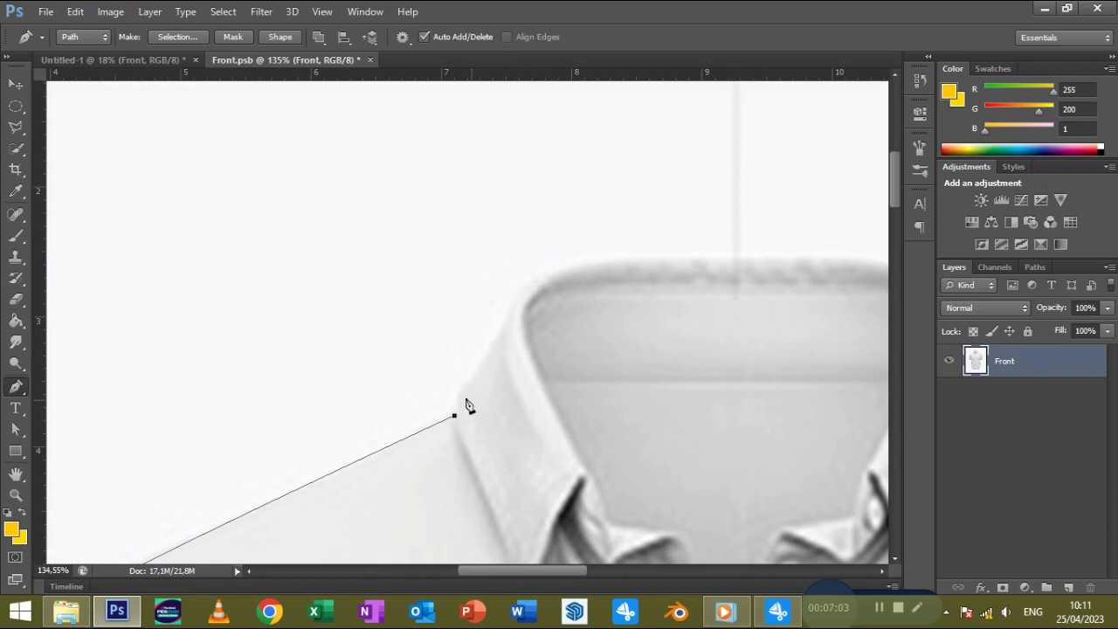
left_click_drag(463, 411, 447, 409)
left_click_drag(741, 255, 751, 256)
left_click_drag(466, 381, 521, 308)
left_click_drag(454, 237, 499, 237)
left_click(664, 253)
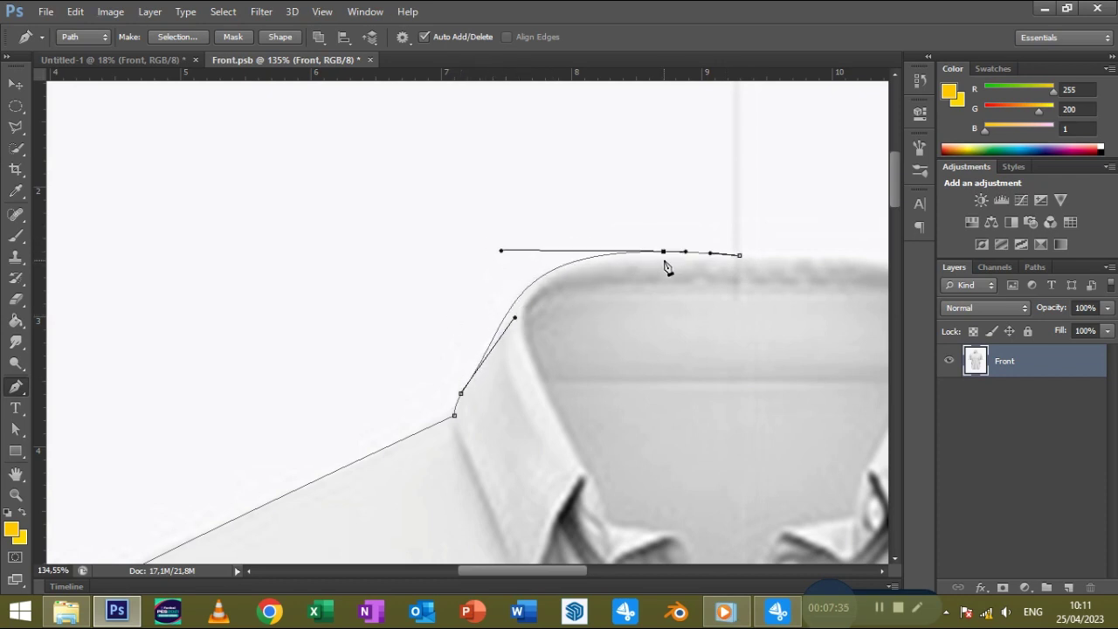
left_click_drag(664, 253, 666, 258)
left_click_drag(501, 251, 504, 255)
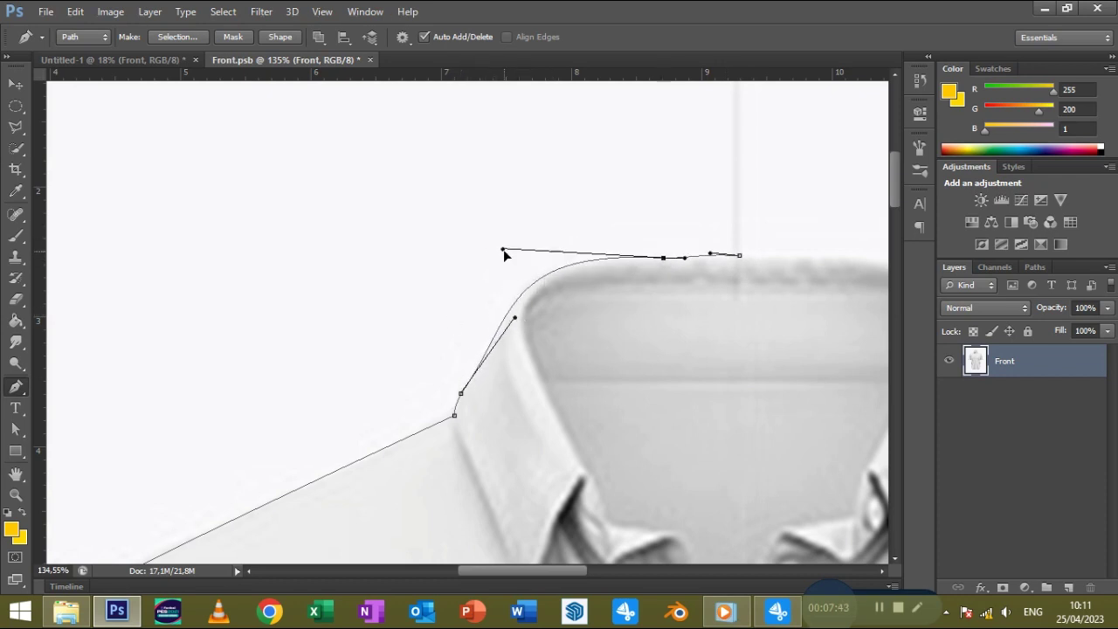
left_click_drag(731, 392, 504, 331)
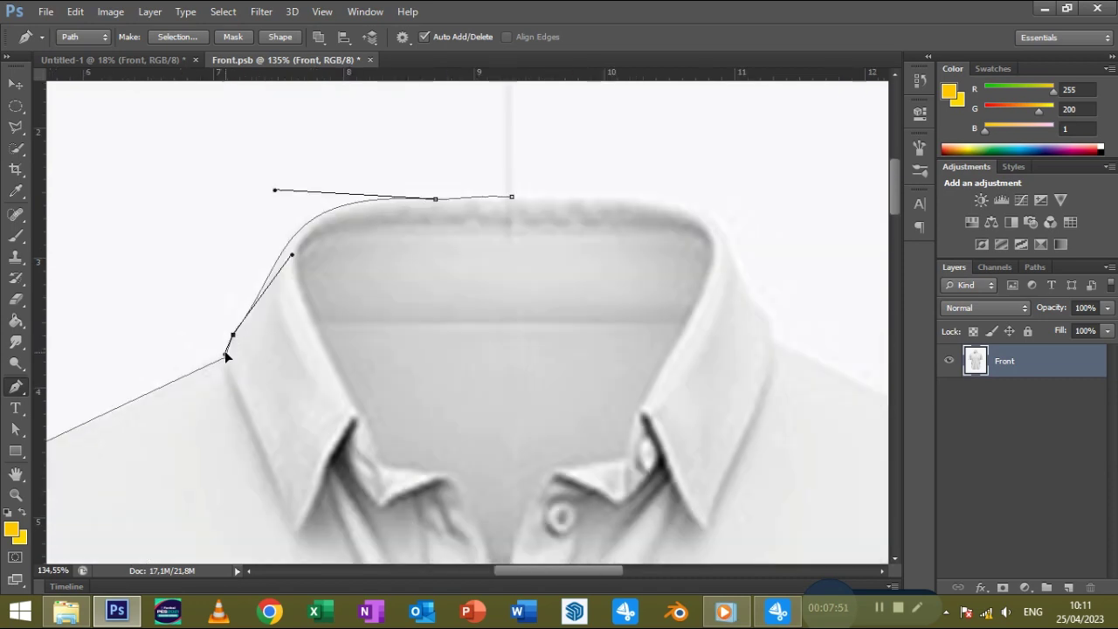
- Resume from the path's end anchor and extend it around the collar's right corner
left_click(513, 198, "ctrl")
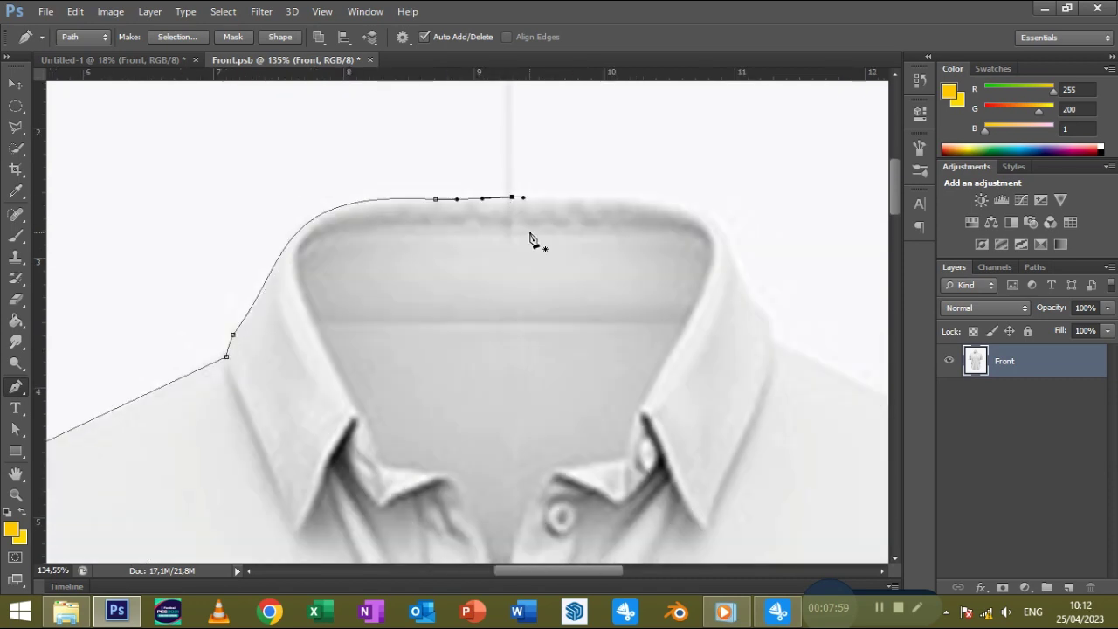
left_click(234, 336, "ctrl")
left_click(513, 198, "ctrl")
left_click_drag(637, 311, 569, 294)
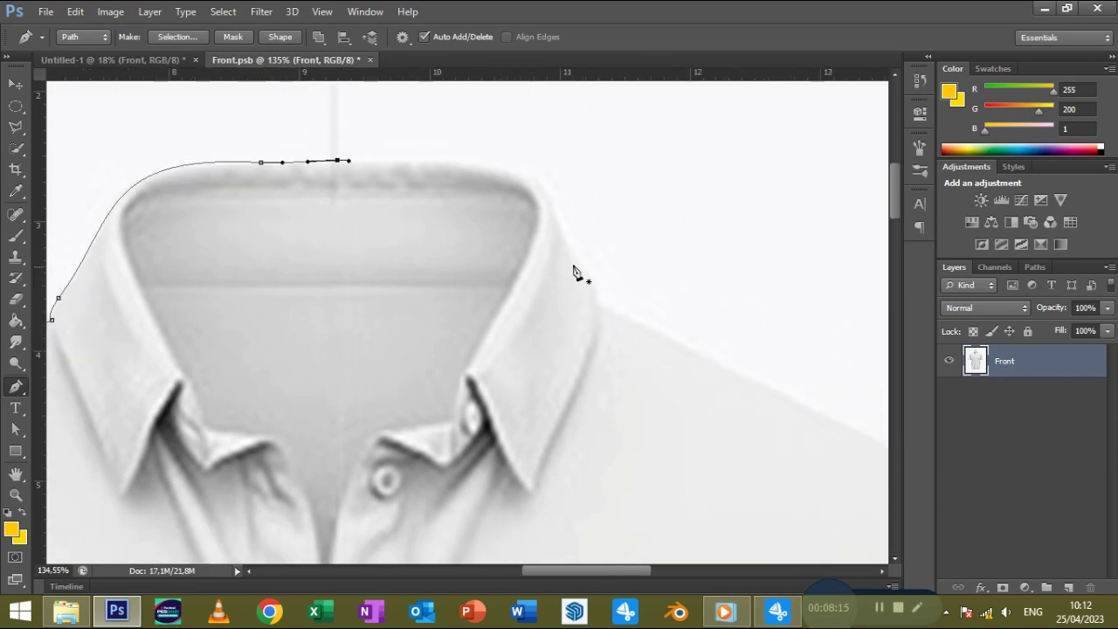
left_click(340, 162)
left_click_drag(568, 249, 591, 384)
left_click(444, 159)
mouse_move(499, 161)
left_mouse_down()
mouse_move(550, 173)
mouse_move(384, 110)
left_mouse_up()
- Outline the right shoulder and the sleeve's outer edge down to its bottom corner
left_click(467, 240)
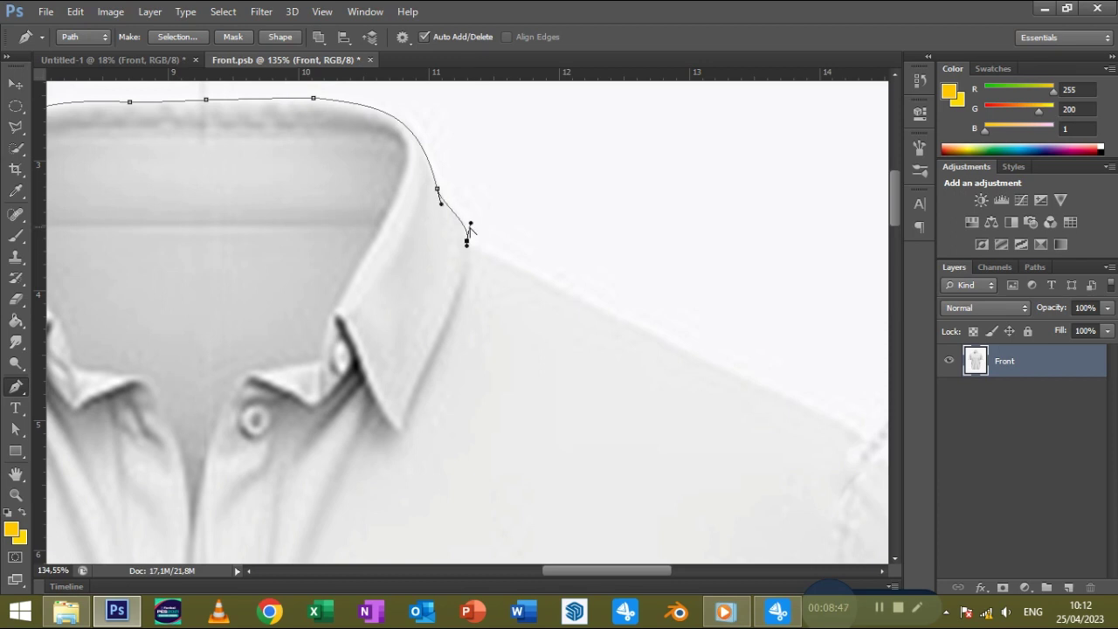
left_click_drag(484, 278, 347, 217)
left_click(729, 376)
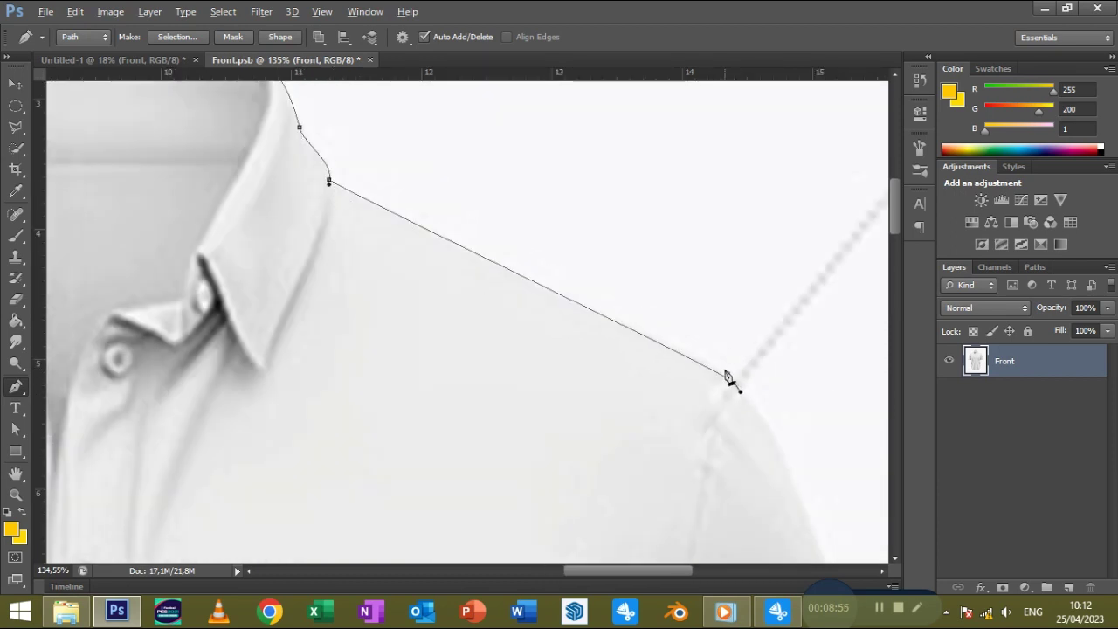
left_click(328, 180, "ctrl")
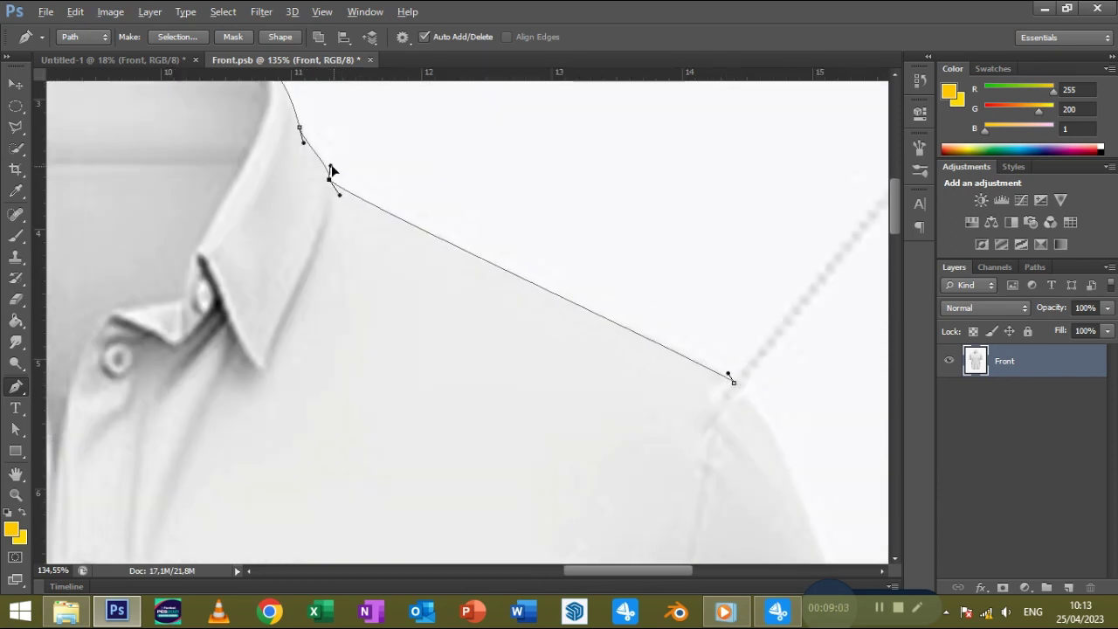
left_click_drag(854, 532, 512, 309)
left_click_drag(566, 387, 571, 408)
left_click_drag(655, 563, 547, 270)
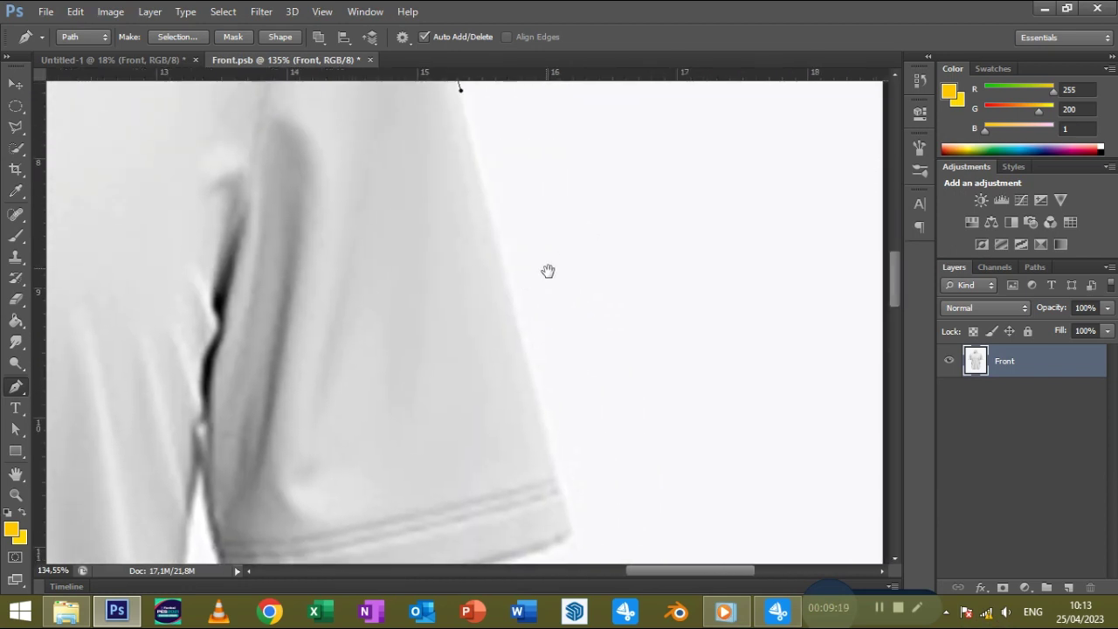
- Trace and curve the path along the right sleeve hem to its inner corner
left_click_drag(571, 534, 575, 559)
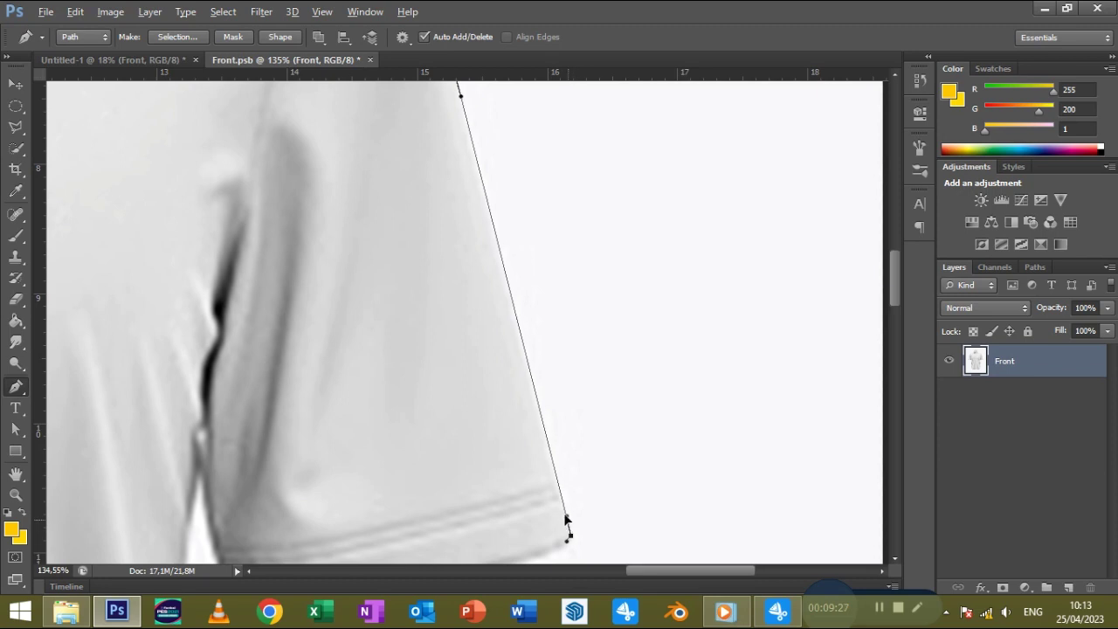
left_click_drag(638, 524, 720, 357)
left_click_drag(311, 441, 306, 433)
left_click_drag(651, 369, 635, 407)
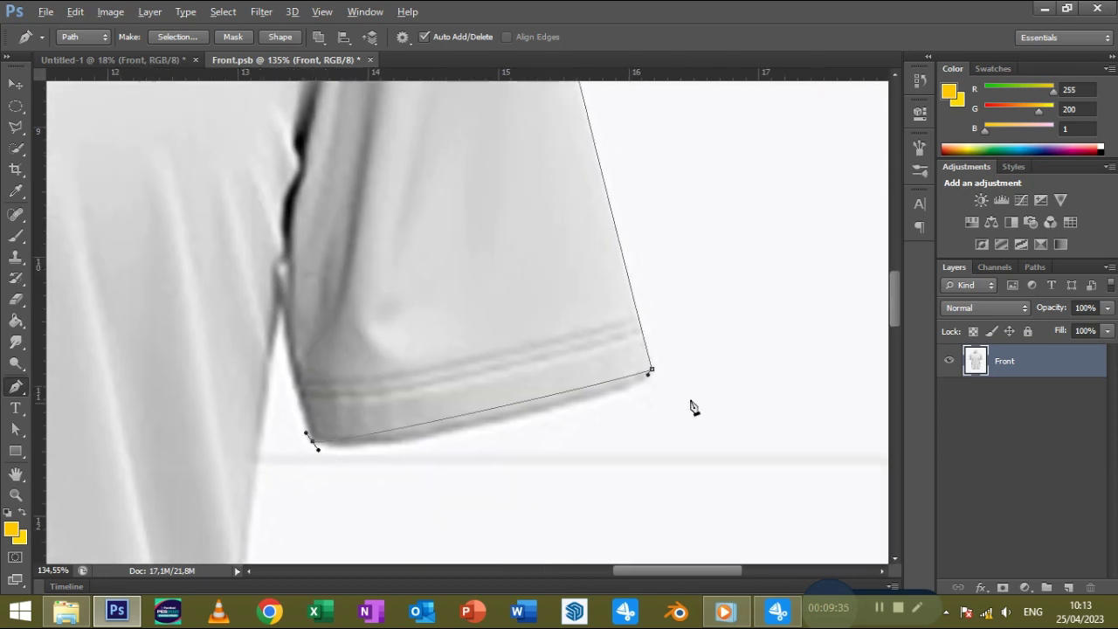
left_click_drag(312, 441, 358, 449)
left_click_drag(426, 424, 583, 467)
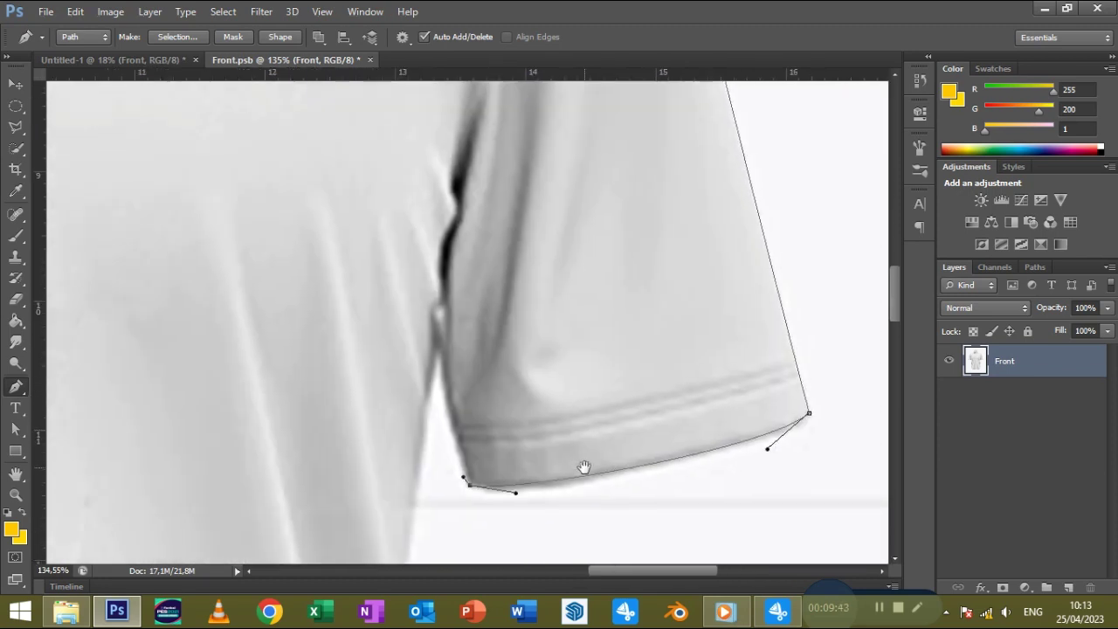
left_click(442, 359)
- Continue the outline from the underarm down the shirt's right side
scroll(410, 351, "down", 2)
left_click(388, 295)
scroll(393, 374, "down", 2)
left_click(364, 391)
scroll(429, 384, "down", 3)
left_click_drag(386, 437, 367, 494)
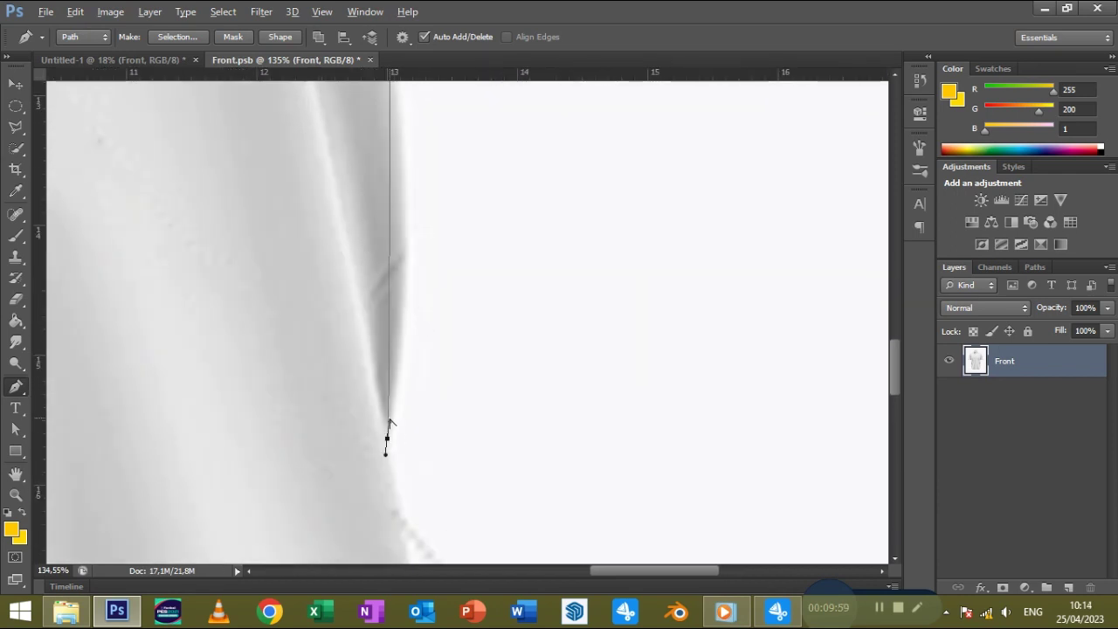
left_click_drag(445, 247, 452, 378)
left_click_drag(395, 263, 406, 262)
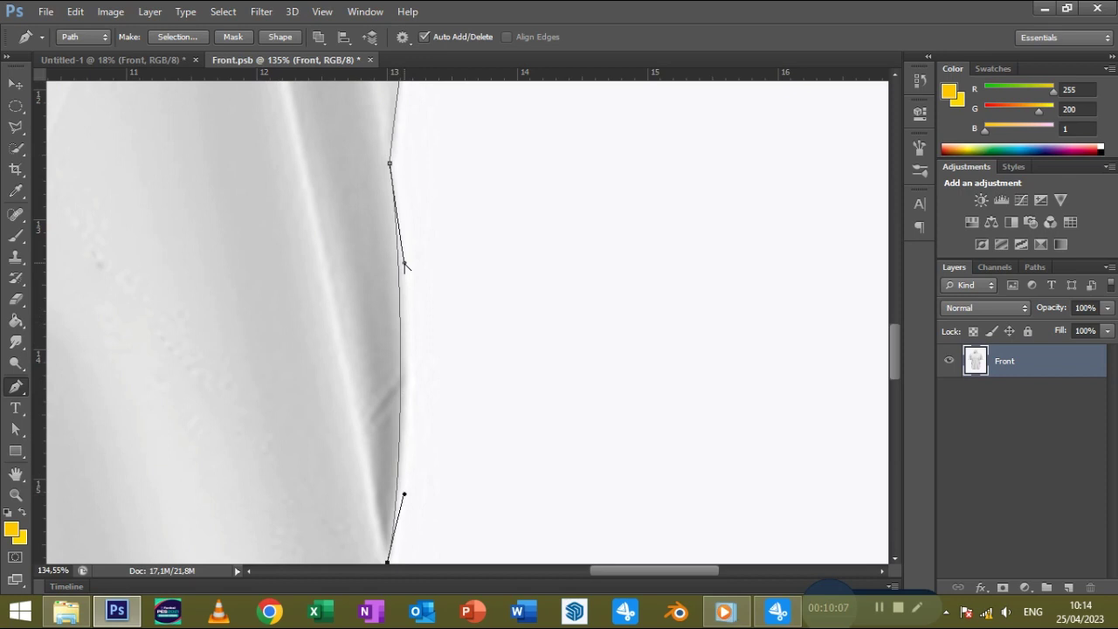
left_click_drag(457, 497, 453, 309)
scroll(471, 350, "down", 2)
scroll(419, 411, "down", 2)
left_click(386, 463)
mouse_move(354, 168)
left_mouse_down()
mouse_move(389, 334)
mouse_move(546, 106)
left_mouse_up()
- Trace the hem from the right corner across to the placket
left_click_drag(450, 340, 481, 327)
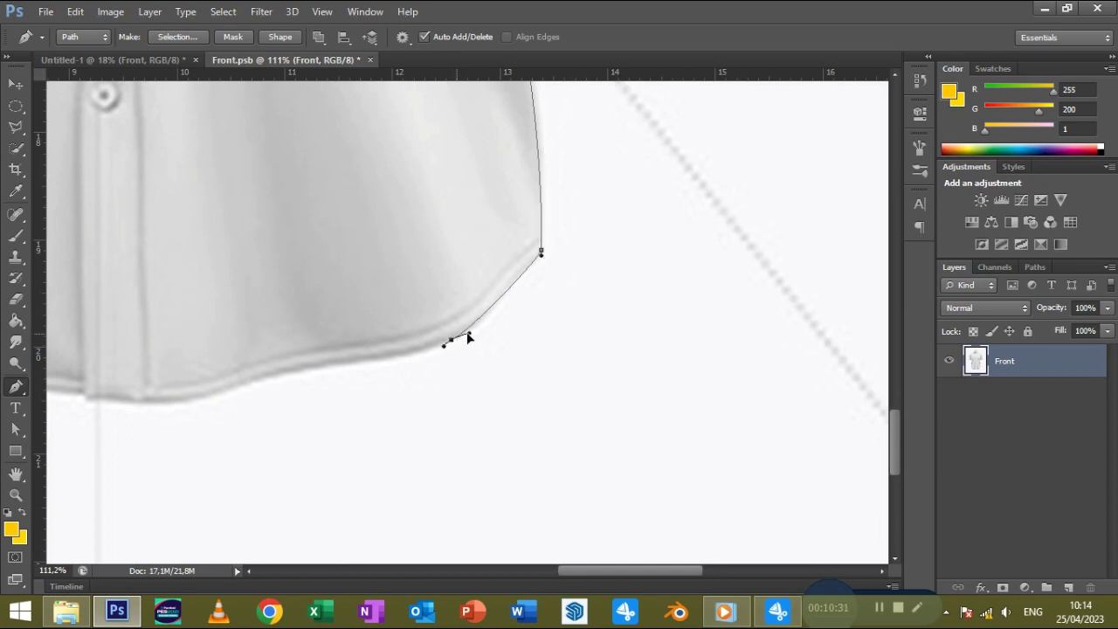
left_click_drag(315, 379, 450, 341)
left_click_drag(598, 311, 643, 284)
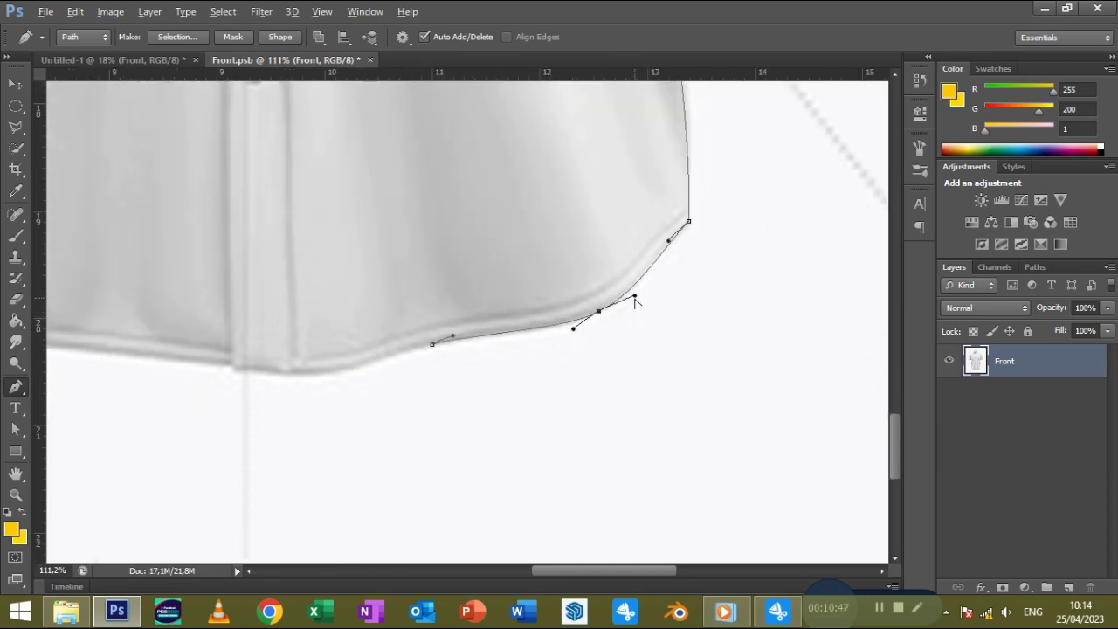
left_click_drag(573, 328, 558, 333)
left_click_drag(457, 370, 550, 365)
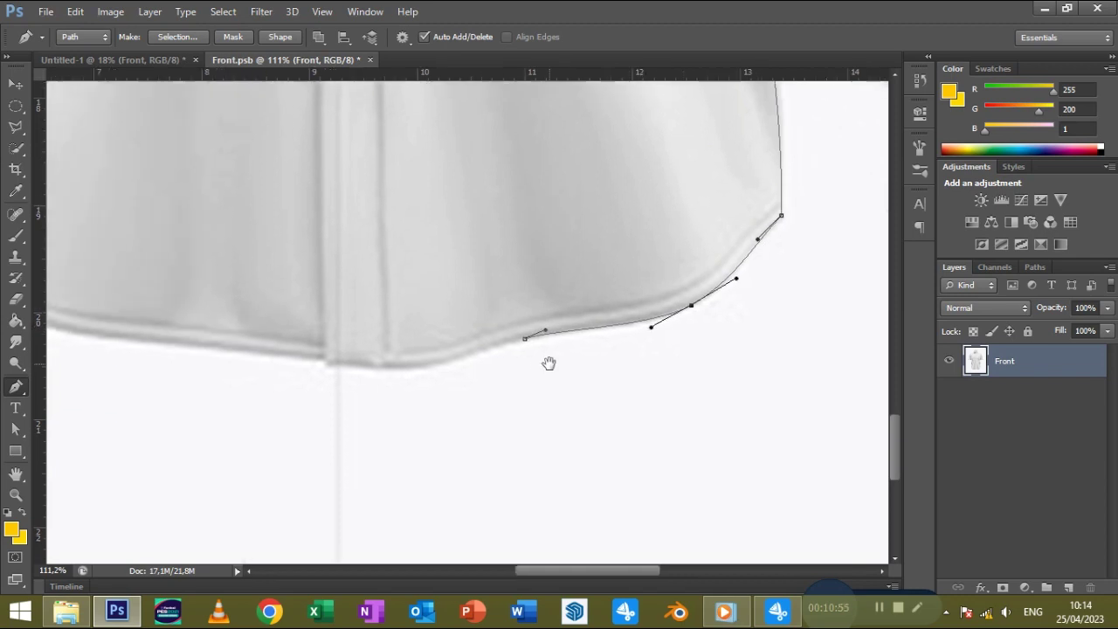
left_click_drag(381, 367, 529, 382)
left_click(430, 364)
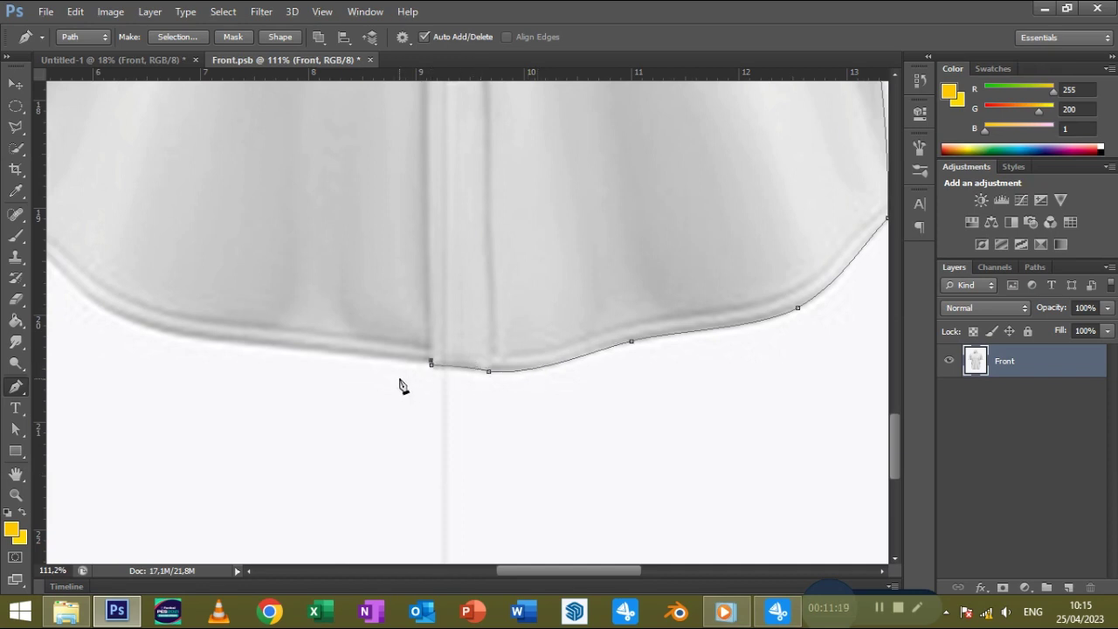
left_click_drag(402, 386, 534, 390)
- Close the path at the left hem corner and round off the final curve
left_click(301, 343)
left_click_drag(324, 377, 437, 437)
left_click(253, 294)
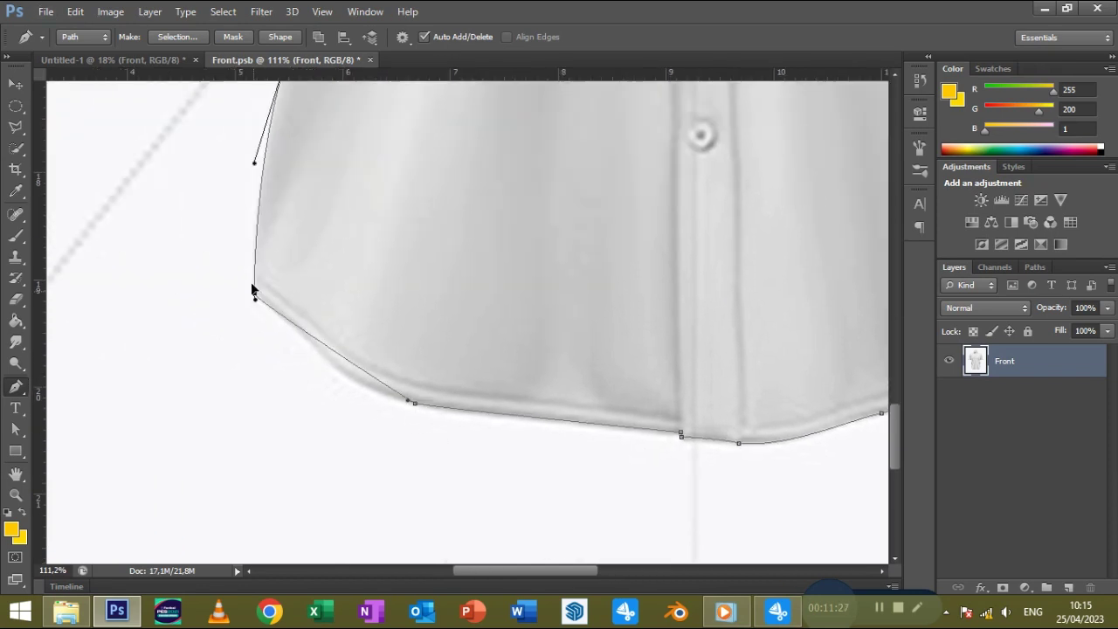
left_click_drag(407, 400, 374, 400)
left_click_drag(264, 304, 286, 309)
- Copy the path-selected shirt onto a new Layer 1 and hide the Front layer
left_click(177, 36)
key("Return")
key("ctrl+j")
key("ctrl+0")
left_click(948, 393)
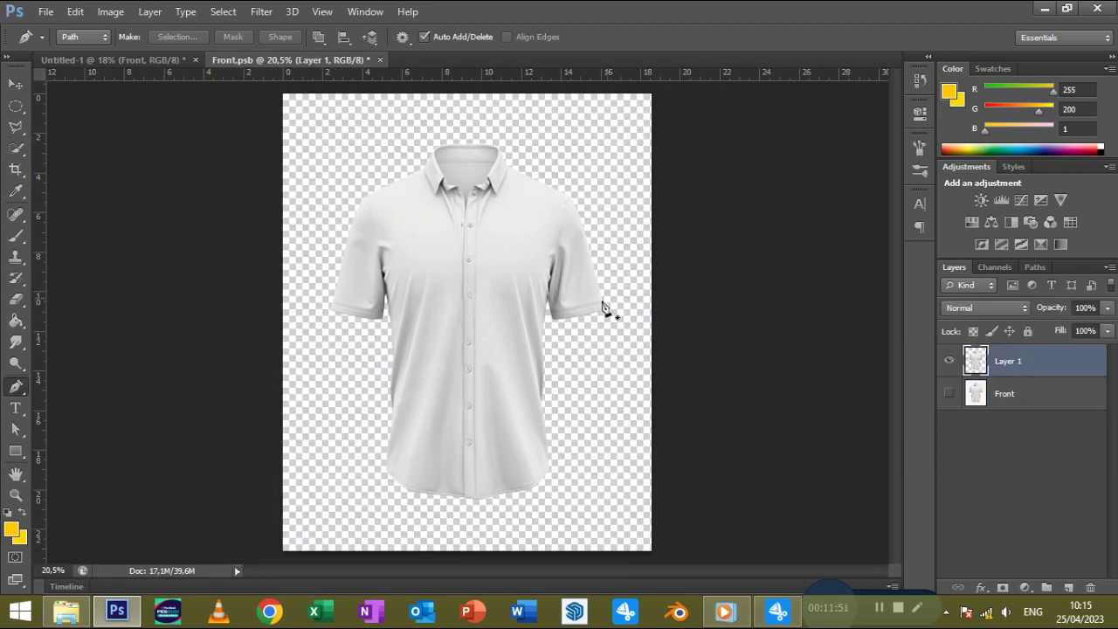
- Duplicate the shirt layer and darken the top copy with Curves
key("v")
key("ctrl+j")
key("ctrl+j")
left_click(110, 11)
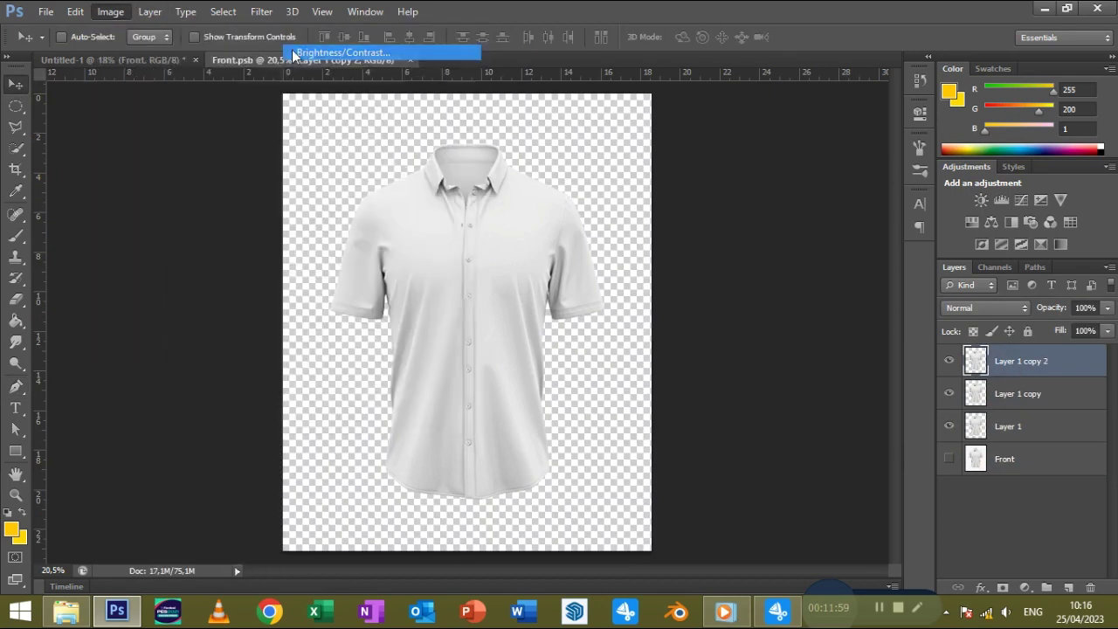
left_click(340, 53)
key("Return")
key("ctrl+m")
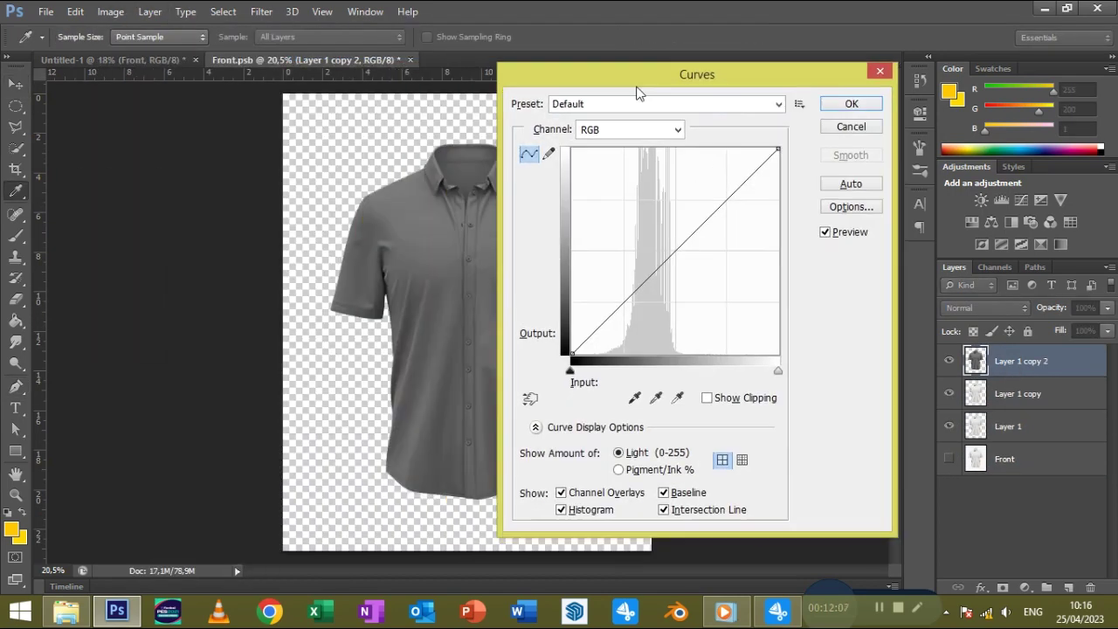
left_click_drag(695, 73, 765, 72)
left_click_drag(639, 368, 694, 369)
left_click(918, 102)
- Set the shirt copies to Screen and Multiply blending, with 40% fill on a duplicate
key("v")
left_click(985, 307)
left_click(960, 146)
left_click(985, 308)
left_click(970, 60)
left_click(1005, 393, "shift")
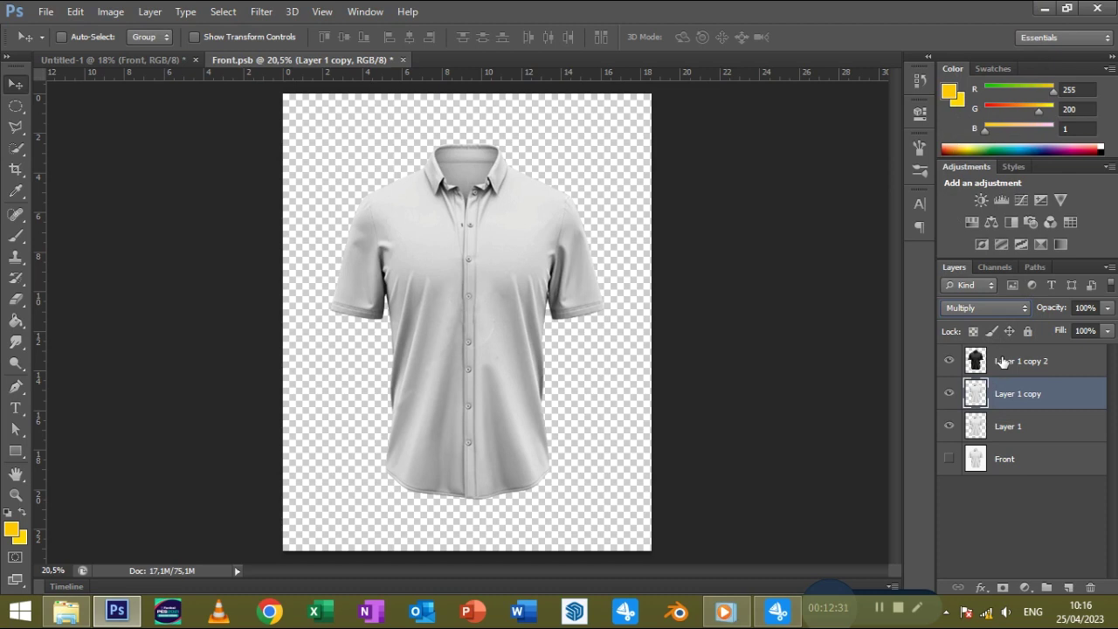
key("ctrl+j")
key("shift+4")
- Group the shirt copies into a group named 'Fix' above Layer 1
key("ctrl+e")
key("ctrl+g")
double_click(1003, 354)
type("Fix")
left_click(1006, 379)
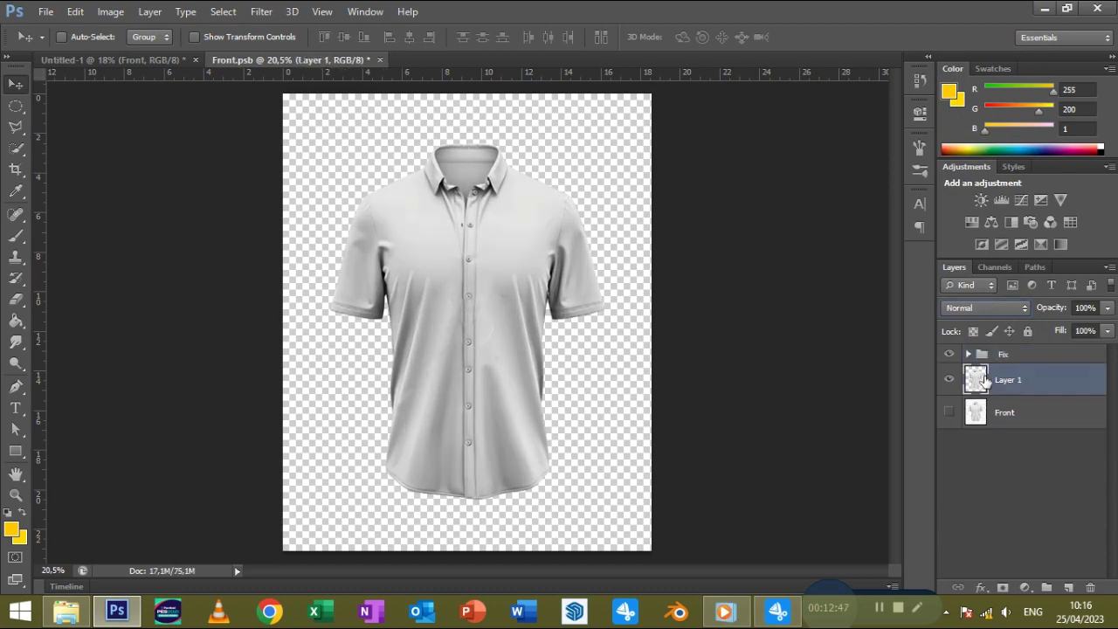
- Start a pen path at the lower-left hem with an anchor at the underarm
key("p")
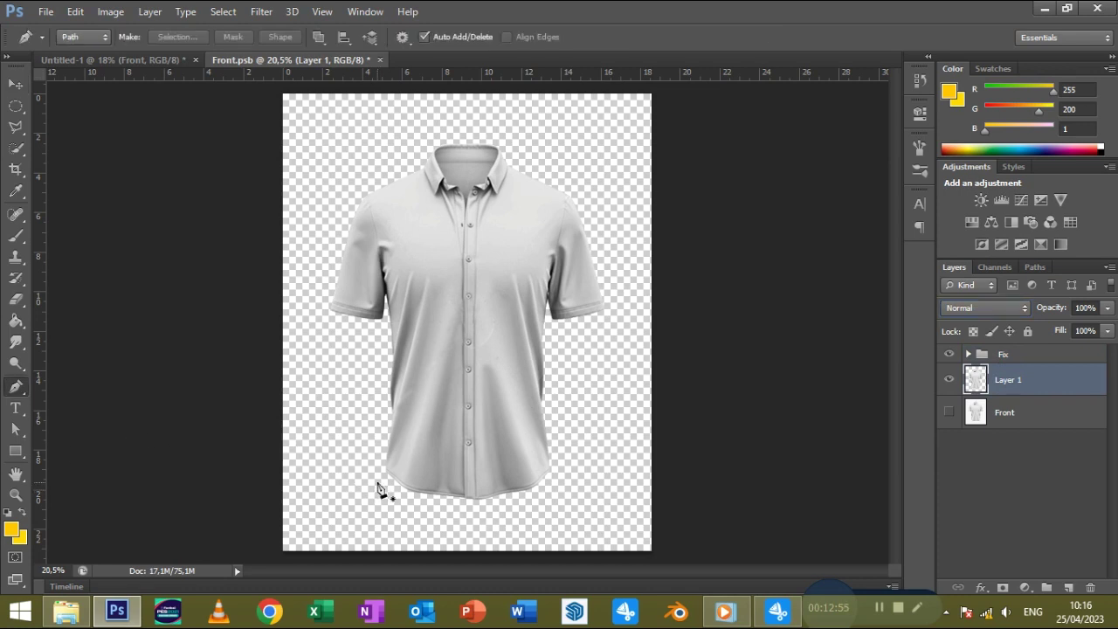
left_click(382, 491)
scroll(385, 307, "up", 3)
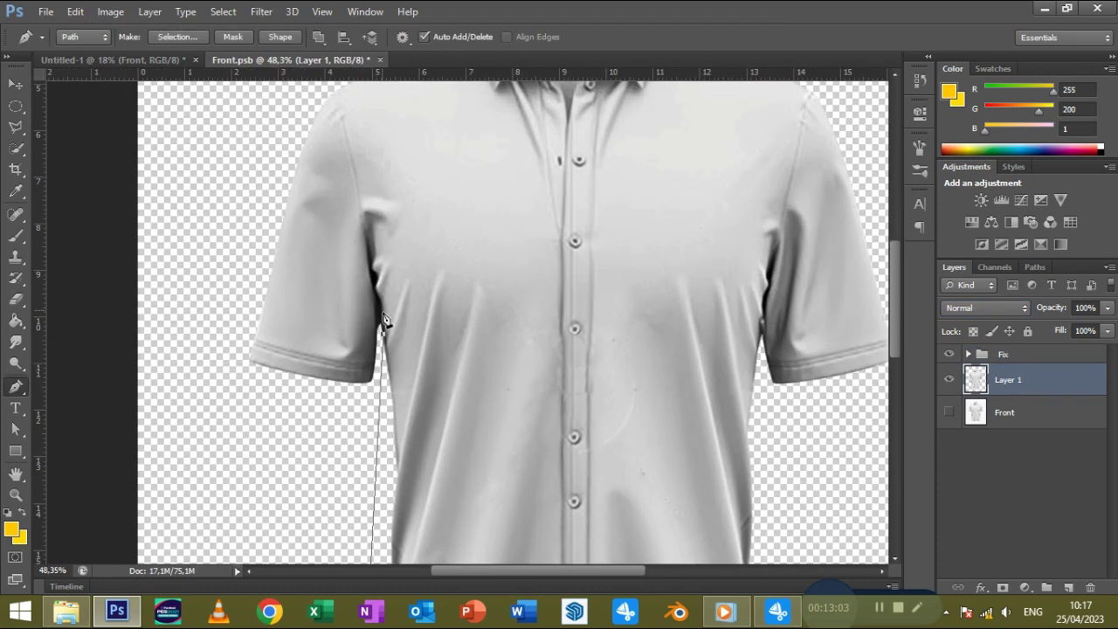
scroll(386, 319, "up", 1)
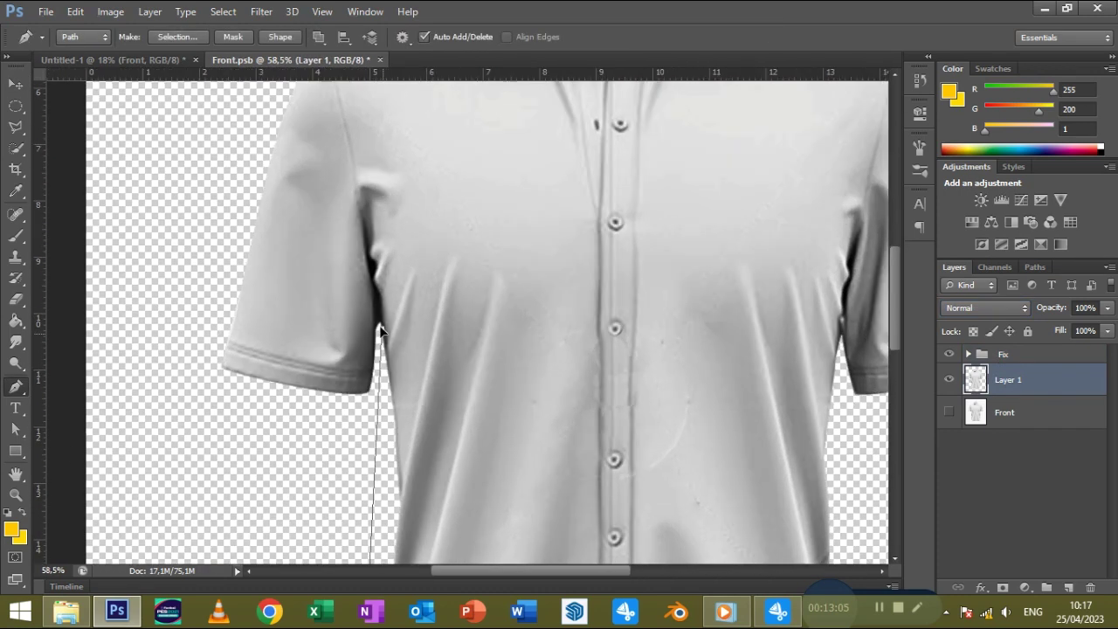
left_click(370, 238)
left_click_drag(370, 237, 386, 311)
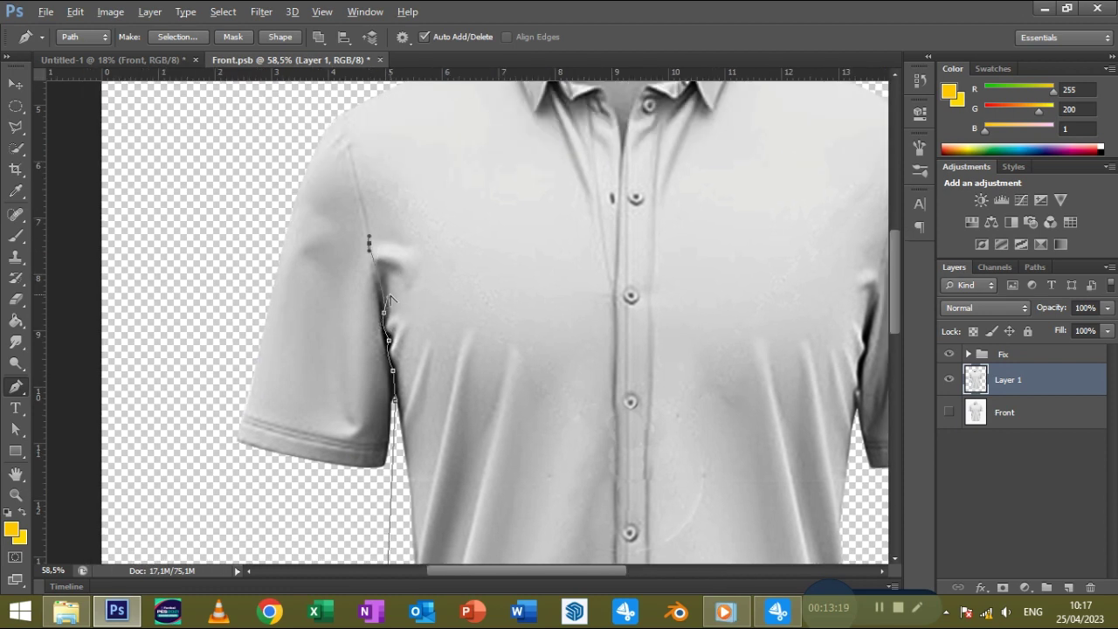
- Curve the path up the sleeve seam and over the shoulder to the collar notch
scroll(385, 268, "up", 3)
left_click_drag(339, 201, 362, 207)
scroll(393, 196, "up", 1)
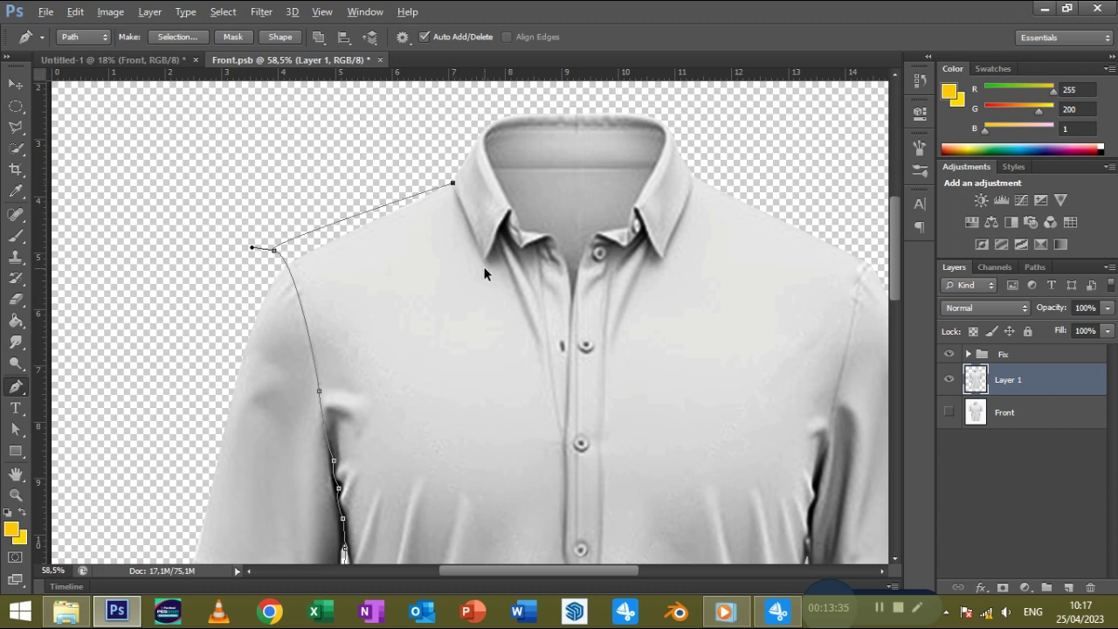
scroll(485, 273, "up", 2)
left_click_drag(481, 253, 482, 269)
left_click_drag(433, 128, 434, 147)
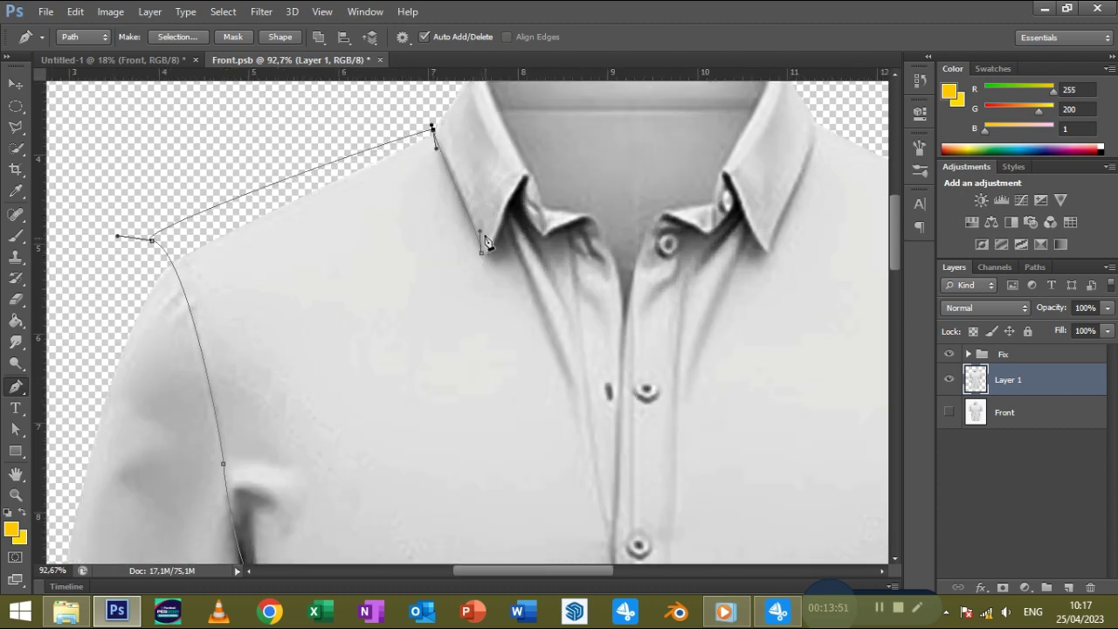
left_click_drag(503, 208, 503, 200)
scroll(523, 194, "up", 2)
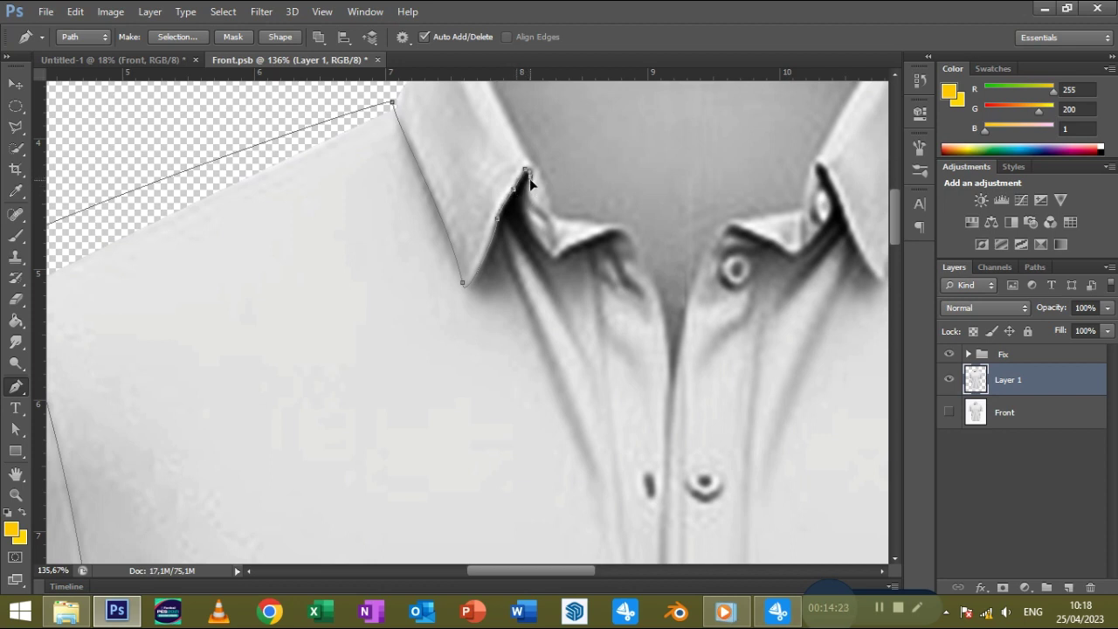
- Trace the outline along the collar edge, down to the neck opening and up the right collar
mouse_move(556, 260)
left_mouse_down()
mouse_move(512, 225)
mouse_move(553, 231)
left_mouse_up()
scroll(512, 224, "right", 2)
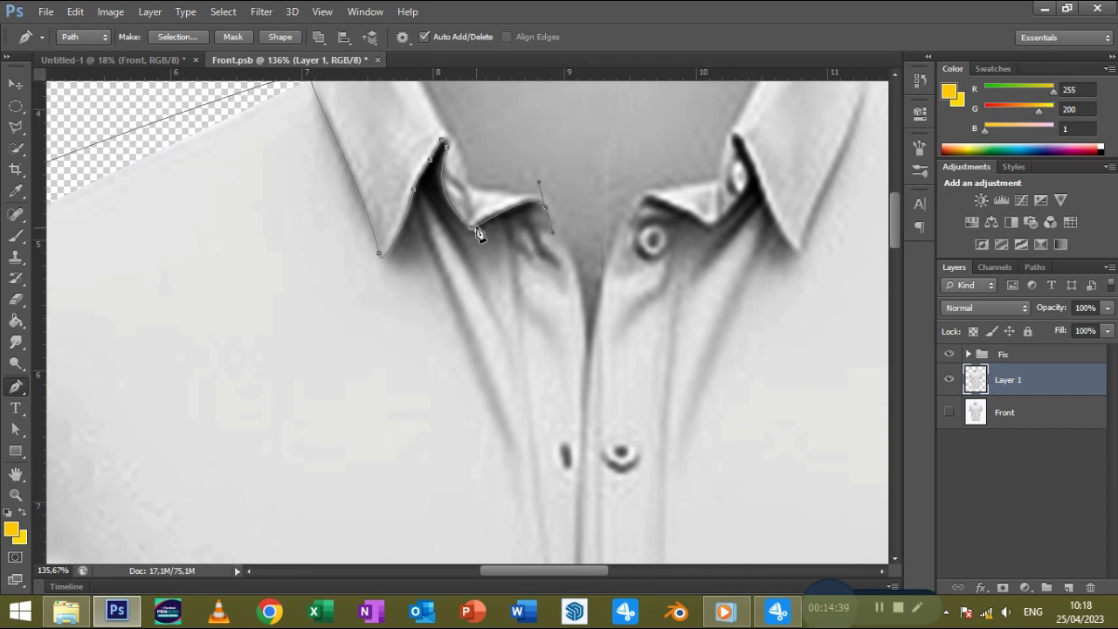
left_click(511, 212)
scroll(518, 209, "up", 2)
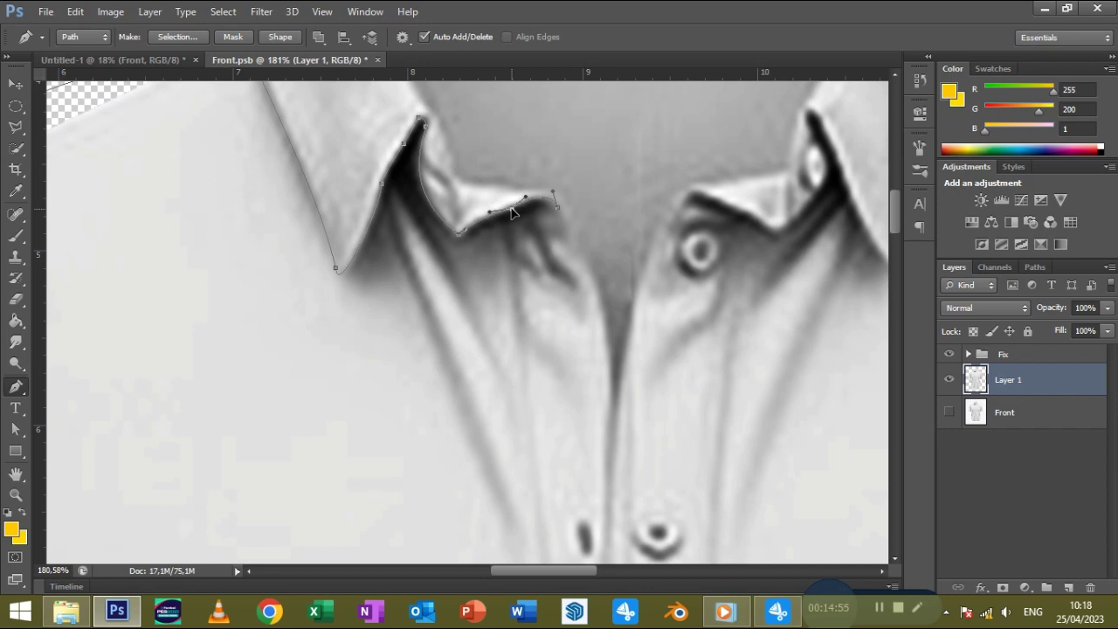
scroll(531, 282, "down", 1)
scroll(531, 282, "right", 1)
left_click(530, 217)
left_click_drag(577, 391, 573, 363)
left_click_drag(654, 157, 664, 145)
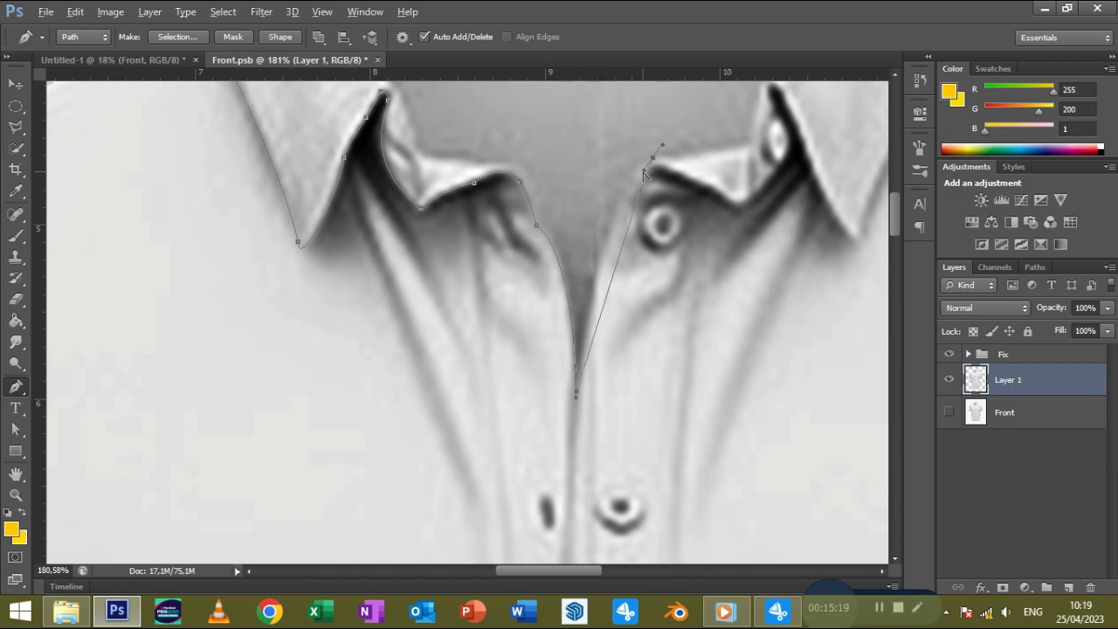
- Shape the anchors and handles along the right collar edge and fold
left_click_drag(691, 279, 528, 304)
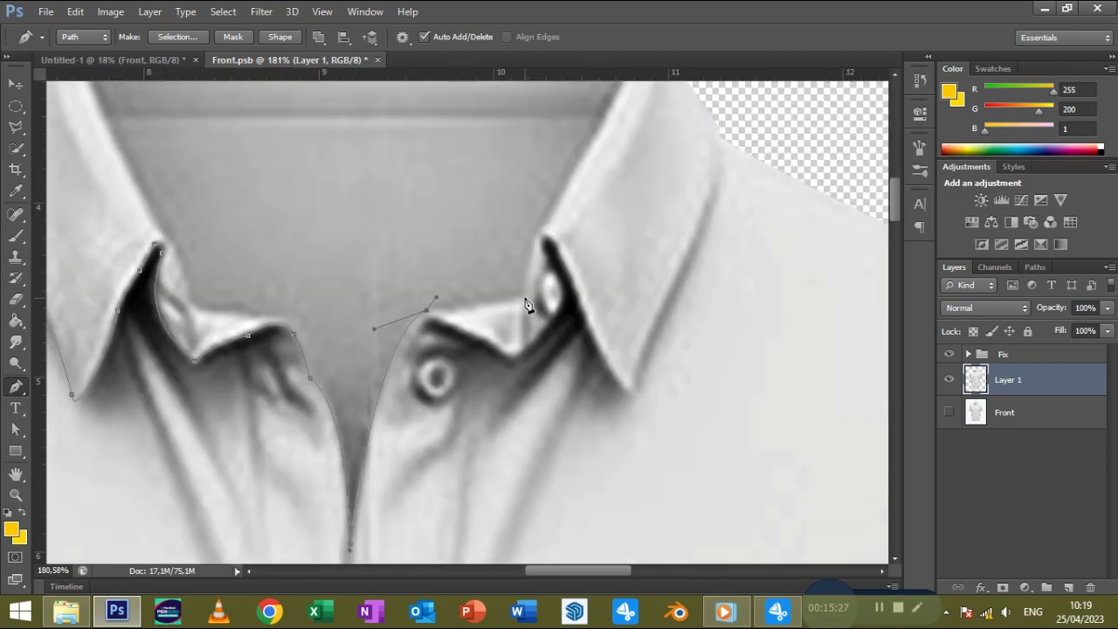
left_click_drag(428, 308, 446, 309)
mouse_move(523, 294)
left_mouse_down()
mouse_move(436, 297)
mouse_move(429, 325)
mouse_move(451, 326)
left_mouse_up()
left_click(493, 340)
scroll(494, 353, "up", 1)
left_click(472, 329)
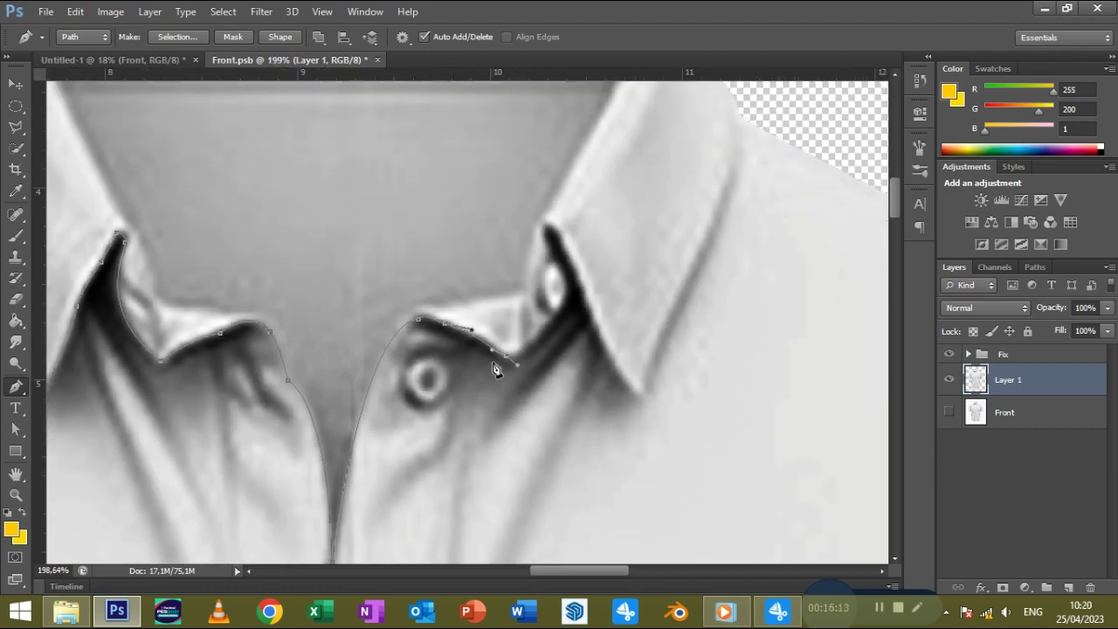
left_click_drag(547, 225, 566, 221)
left_click(585, 300)
mouse_move(594, 301)
left_mouse_down()
mouse_move(600, 353)
mouse_move(533, 426)
left_mouse_up()
- Carry the outline to the right collar tip, over the shoulder and down the armhole
scroll(644, 407, "down", 1)
left_click_drag(629, 162, 650, 226)
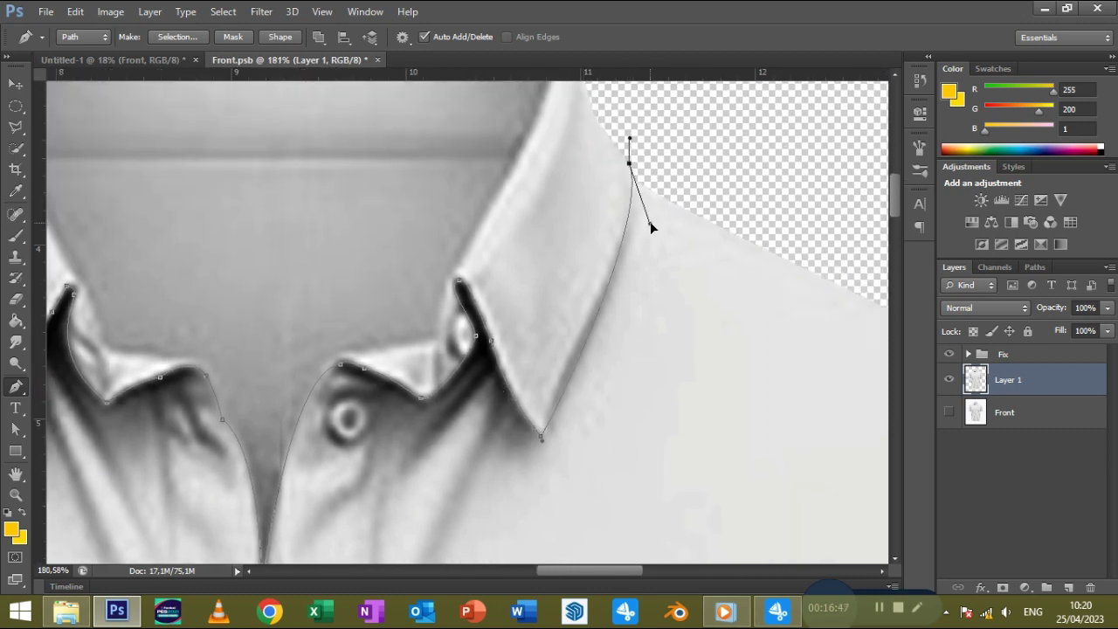
left_click_drag(542, 436, 551, 395)
left_click(542, 437, "alt")
scroll(554, 367, "down", 6)
left_click_drag(675, 338, 678, 351)
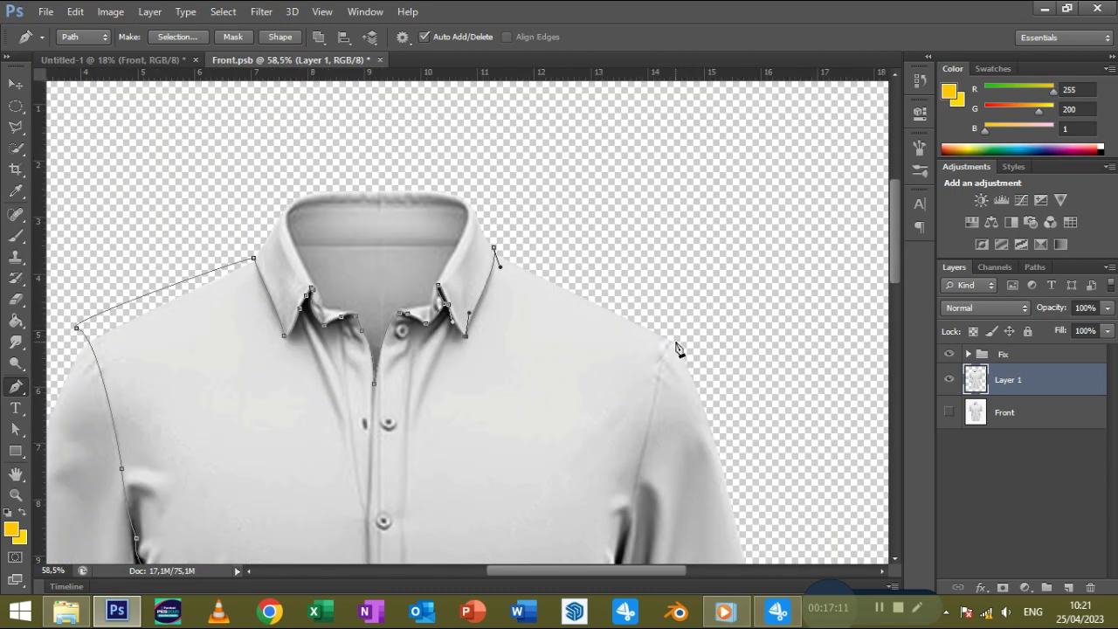
left_click_drag(650, 418, 674, 376)
left_click(632, 501)
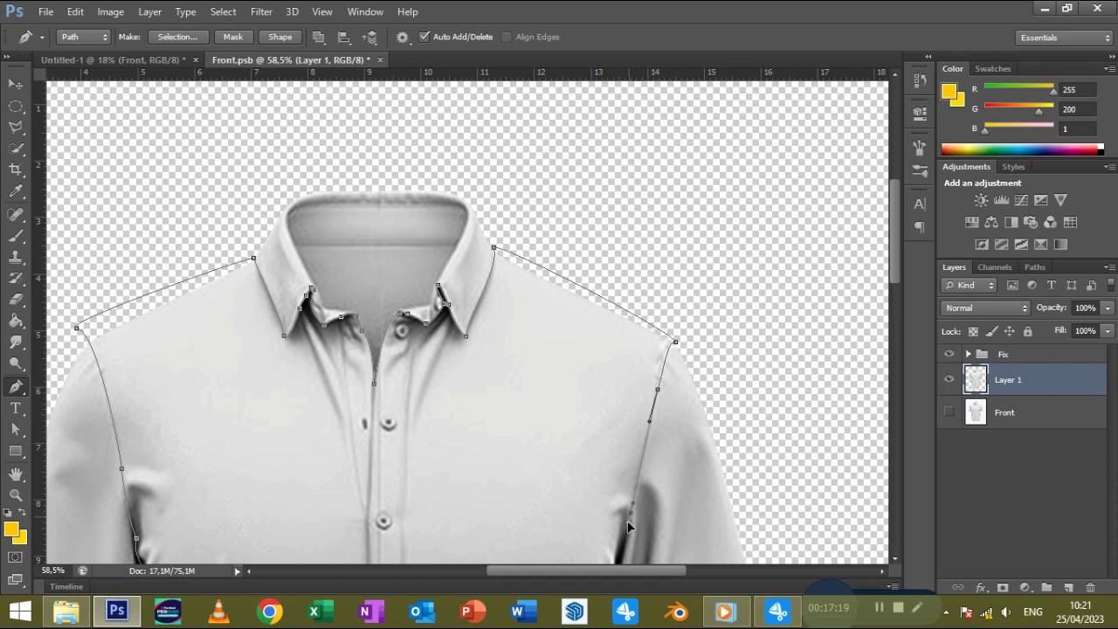
- Finish the armhole seam, close the torso outline and convert it to a selection
scroll(620, 524, "down", 3)
left_click(572, 359)
left_click(568, 382)
left_click(564, 423)
left_click(563, 507)
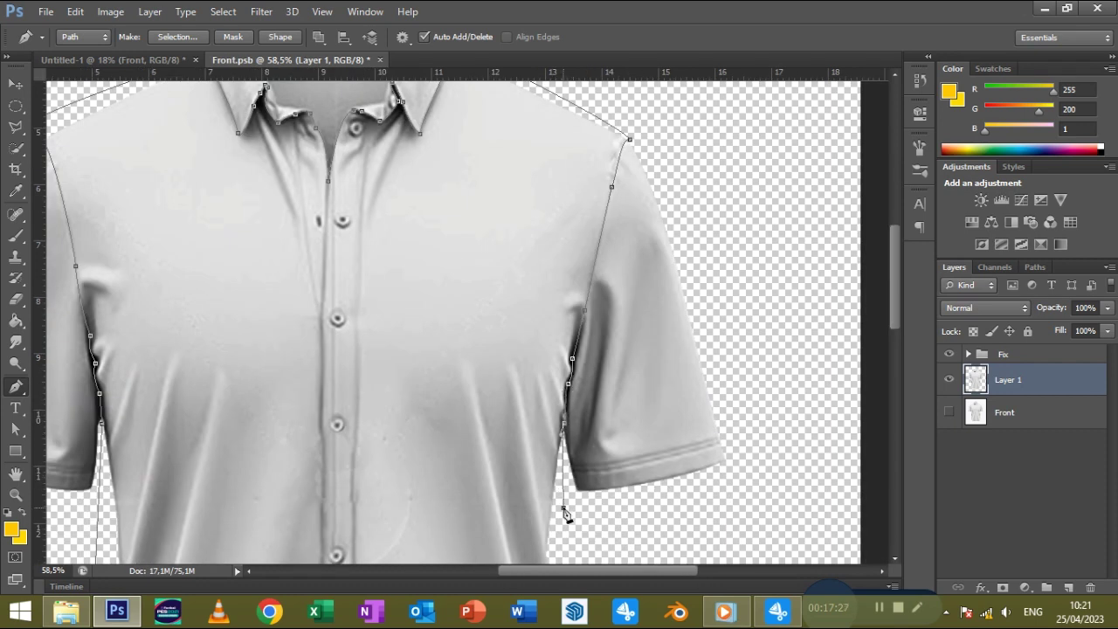
scroll(566, 450, "down", 5)
left_click(574, 457)
left_click(233, 437)
scroll(341, 382, "down", 3)
right_click(342, 381)
left_click(627, 181)
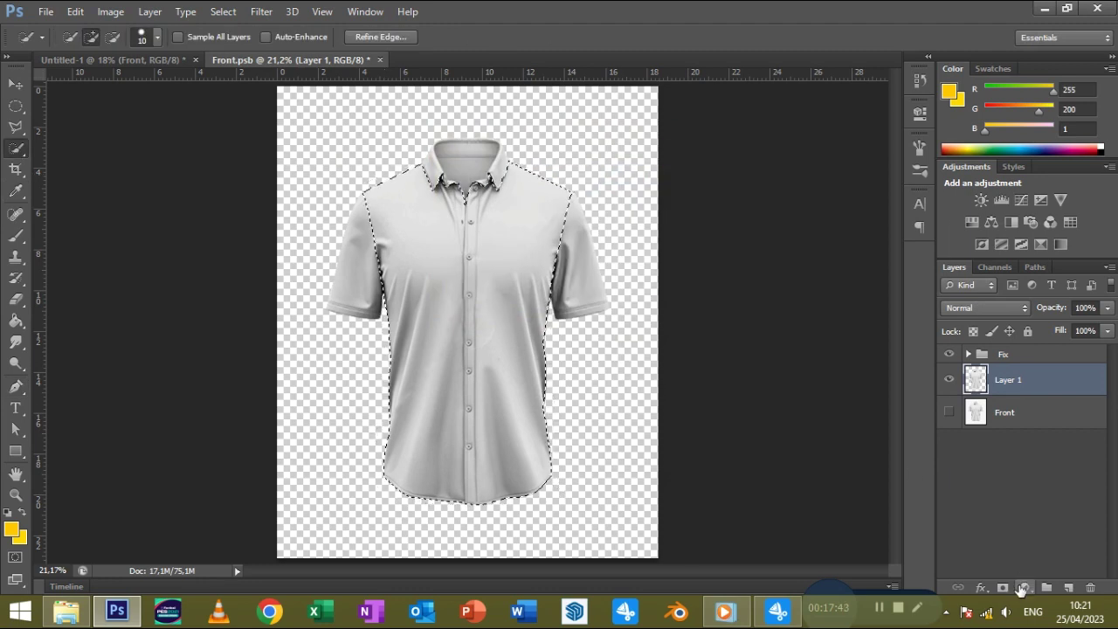
- Add a yellow Solid Color fill layer over the shirt body
left_click(1026, 587)
left_click(987, 233)
left_click(948, 222)
left_click(1008, 413)
- Pen-trace the left sleeve and convert the outline to a selection
key("p")
left_click_drag(385, 331, 307, 308)
left_click_drag(360, 183, 338, 186)
left_click(307, 309)
key("Return")
key("w")
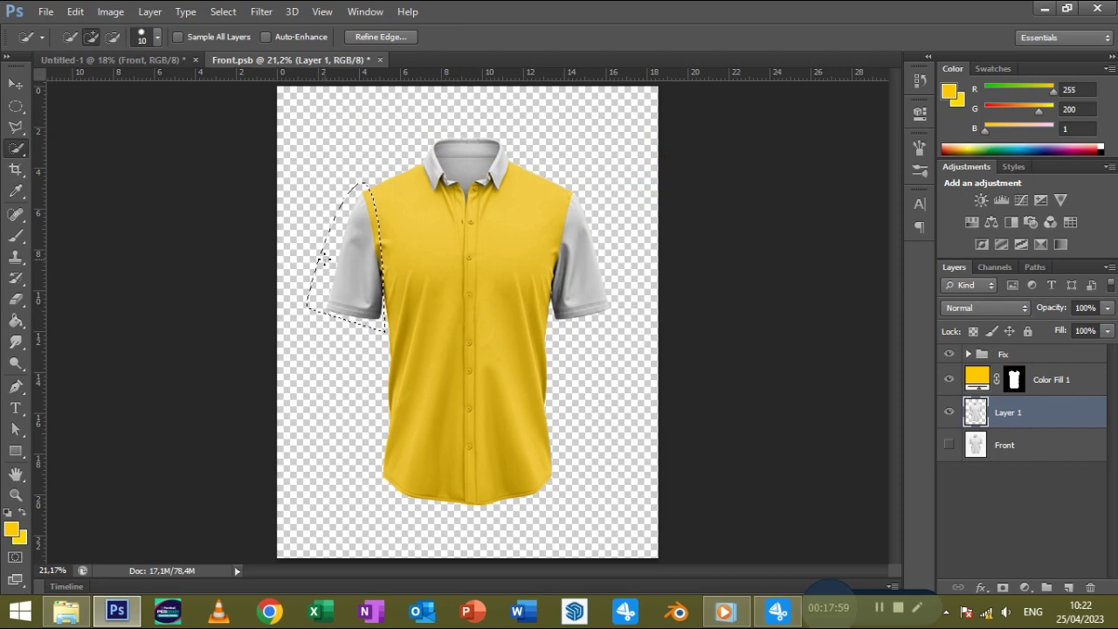
- Fill the left sleeve yellow and erase its mask where it overlaps the body
left_click(1025, 587)
left_click(987, 226)
left_click(948, 148)
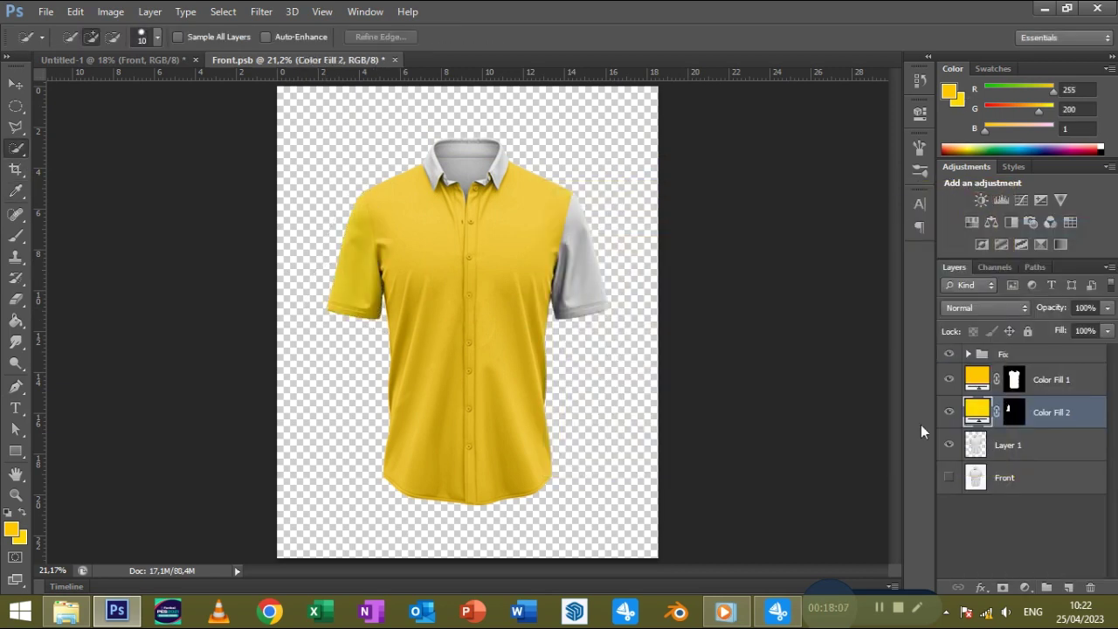
left_click(1013, 379, "ctrl")
left_click(1013, 411)
key("e")
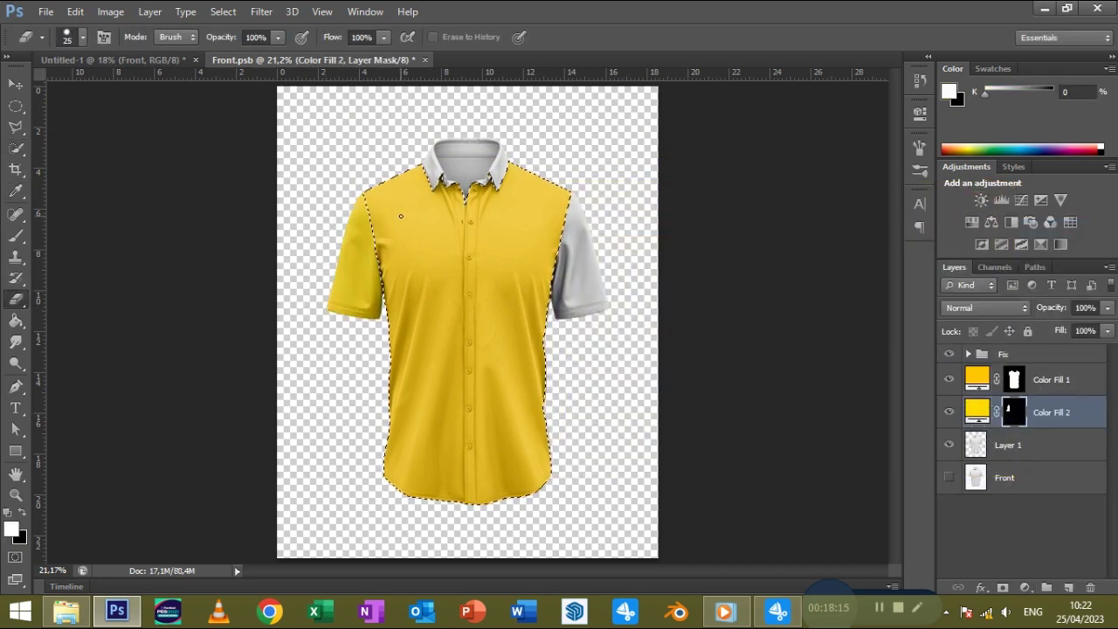
left_click_drag(373, 202, 387, 250)
key("v")
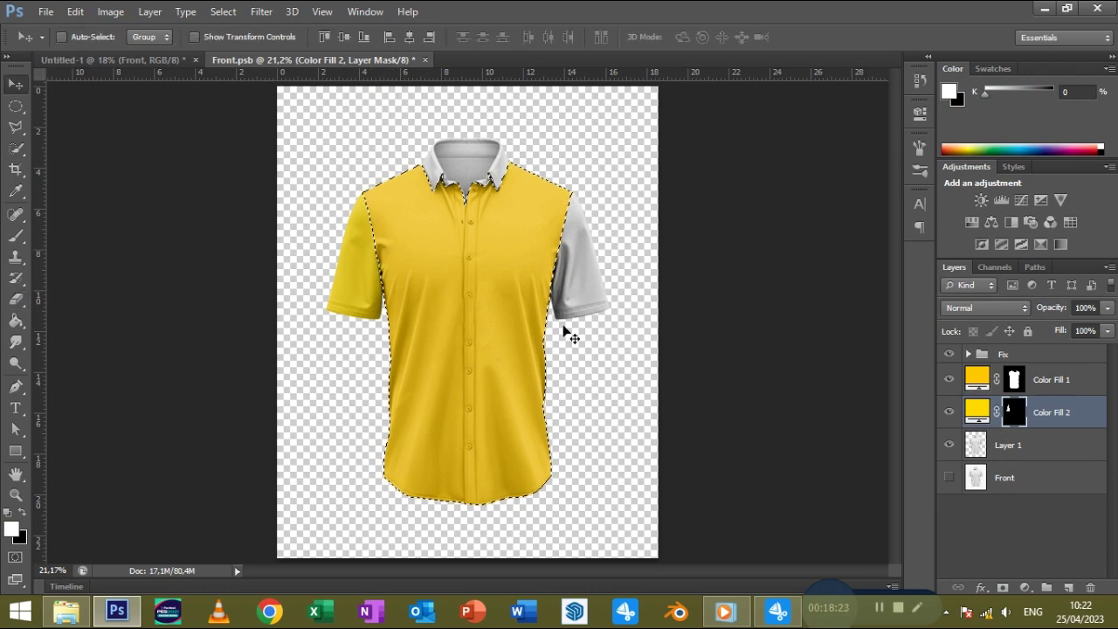
key("ctrl+d")
key("alt+bracketleft")
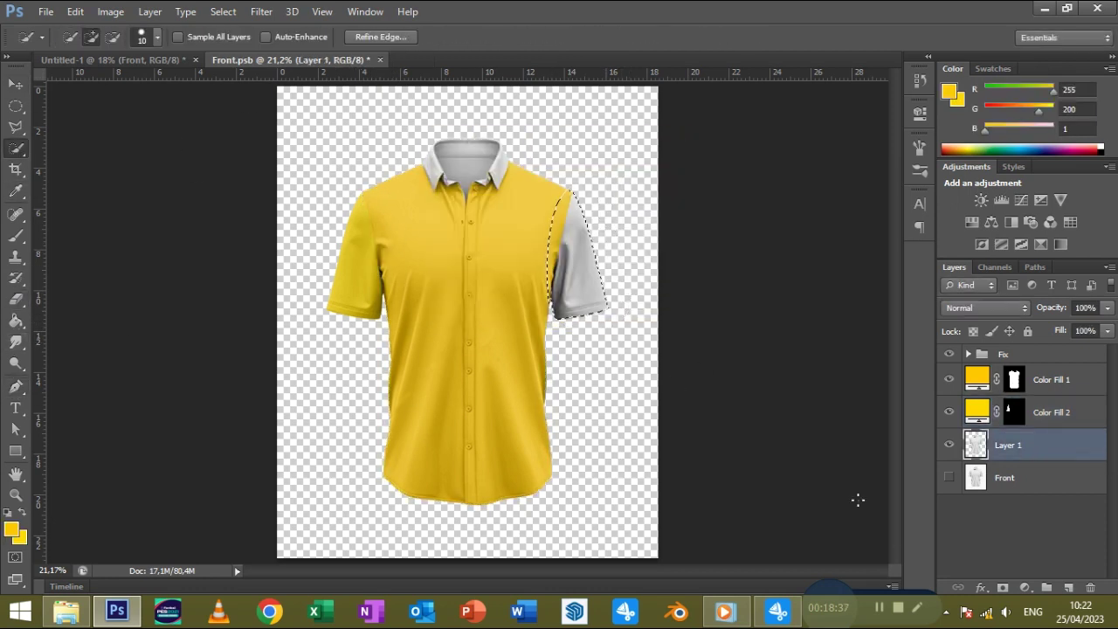
- Add a yellow Solid Color fill layer for the right sleeve
left_click(1024, 587)
left_click(1011, 224)
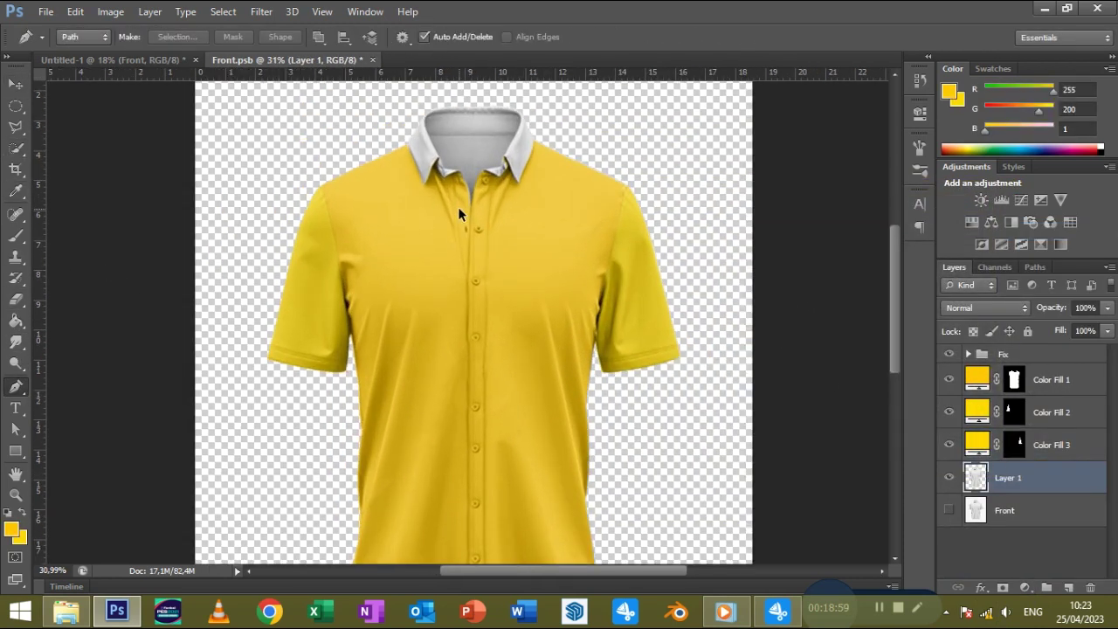
scroll(458, 206, "up", 3)
- Pen-trace the collar and turn the outline into a selection
left_click(307, 274)
left_click_drag(356, 374, 393, 394)
left_click(471, 403)
left_click_drag(573, 234, 553, 207)
left_click_drag(308, 274, 295, 370)
left_click(178, 37)
left_click(644, 174)
key("w")
- Fill the collar with yellow ffd901 on a fourth fill layer and deselect
left_click(332, 253, "alt")
left_click(1025, 587)
left_click(1008, 237)
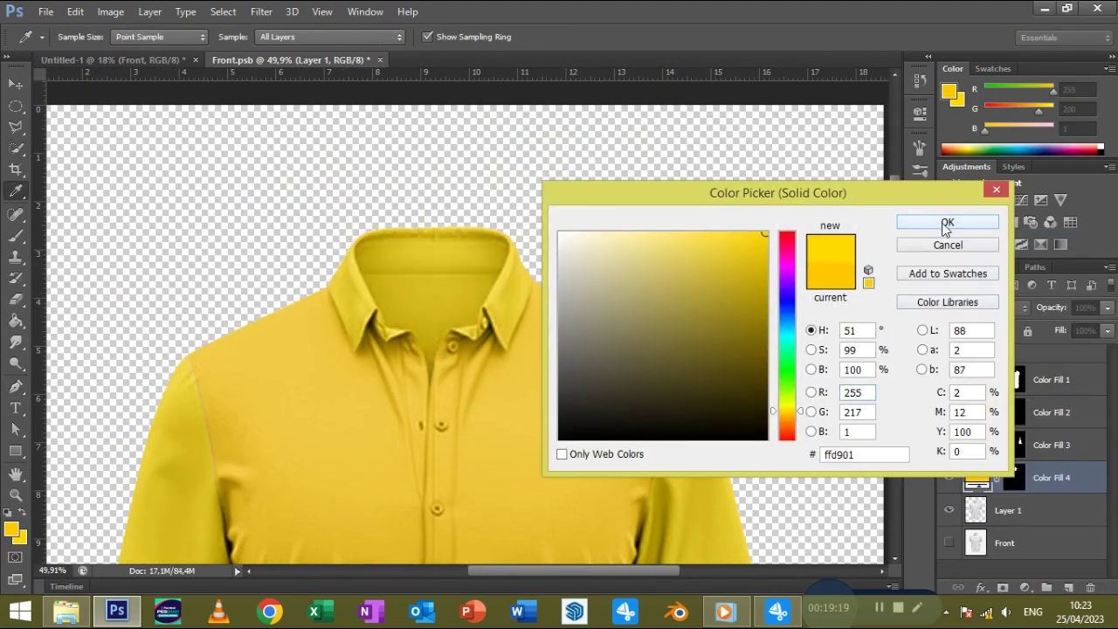
left_click(961, 220)
key("e")
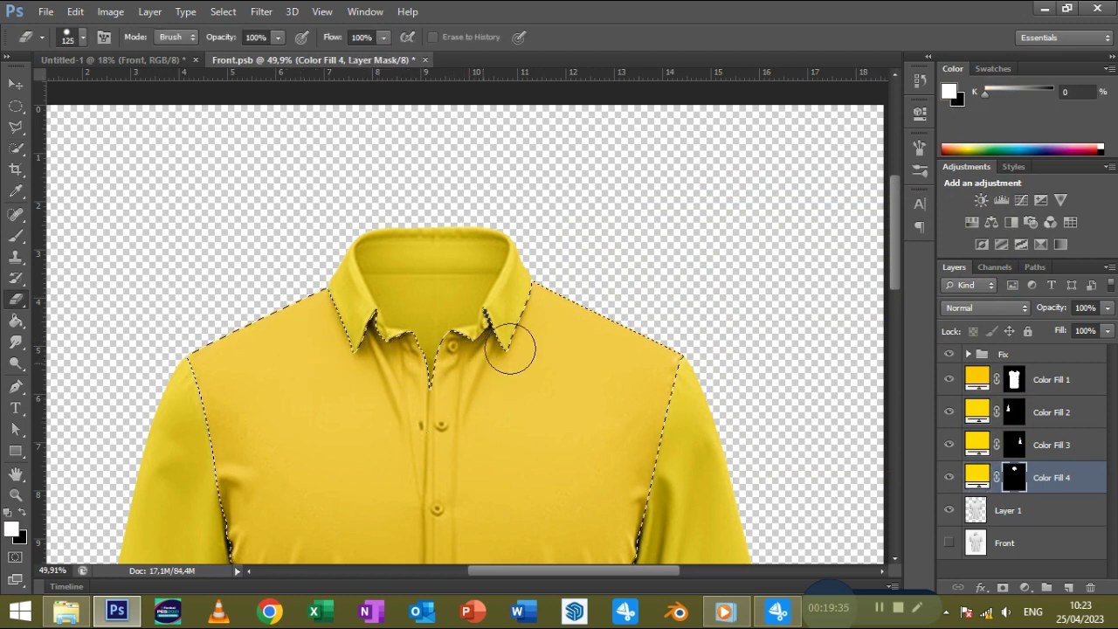
key("v")
key("ctrl+d")
left_click(1009, 510)
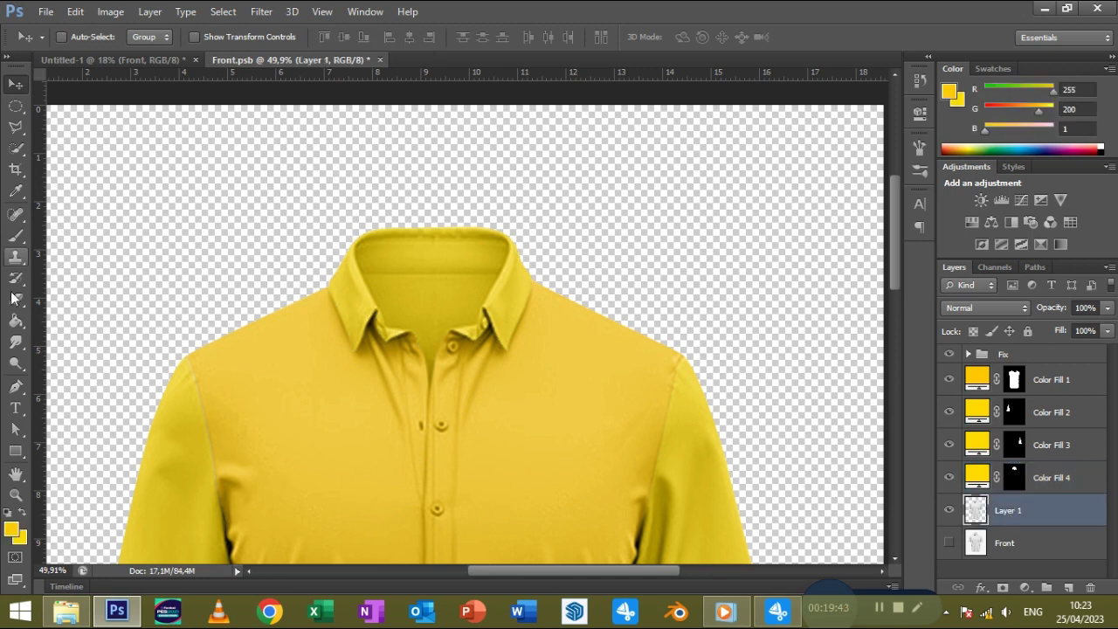
key("p")
scroll(417, 260, "up", 3)
- Pen-trace the inner back collar band and convert it to a selection
left_click(299, 291)
left_click_drag(599, 289, 617, 291)
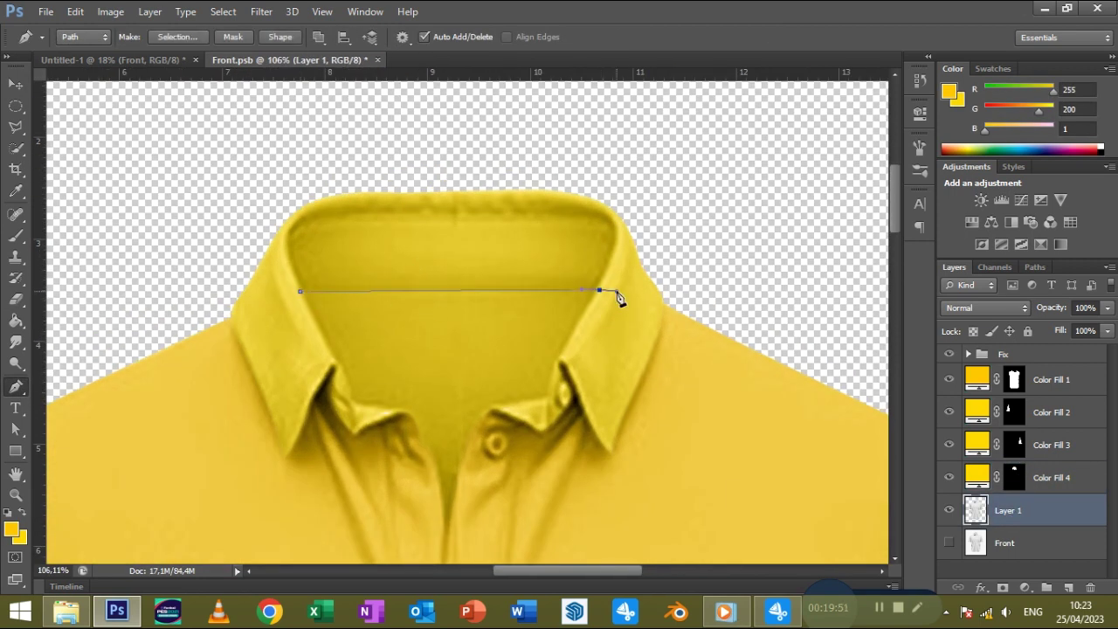
left_click(615, 224)
left_click_drag(311, 223, 282, 236)
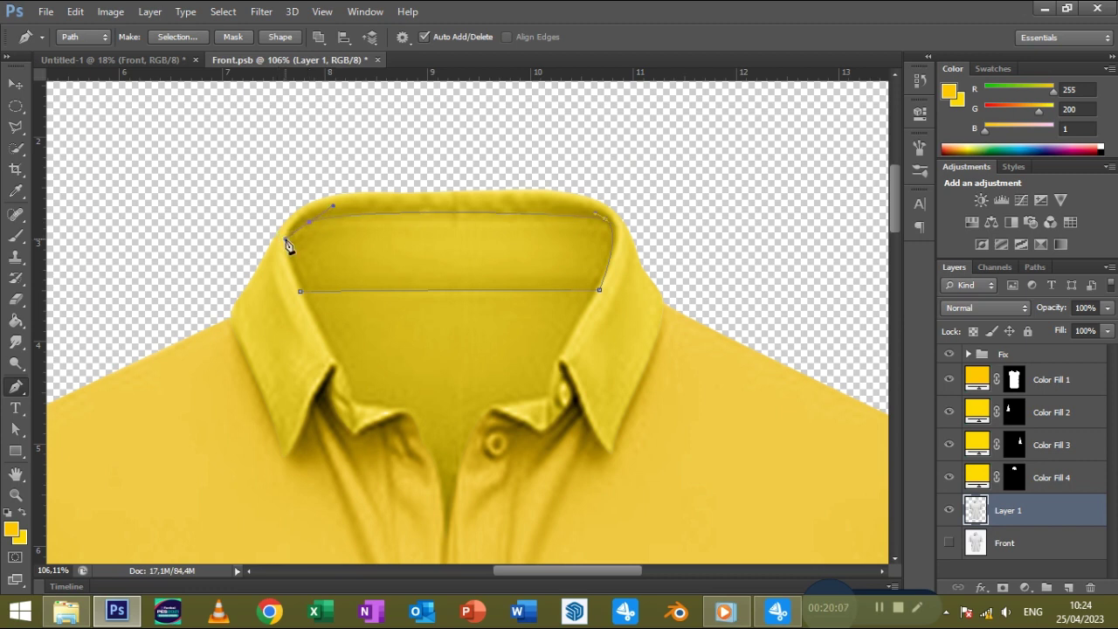
left_click_drag(452, 214, 387, 220)
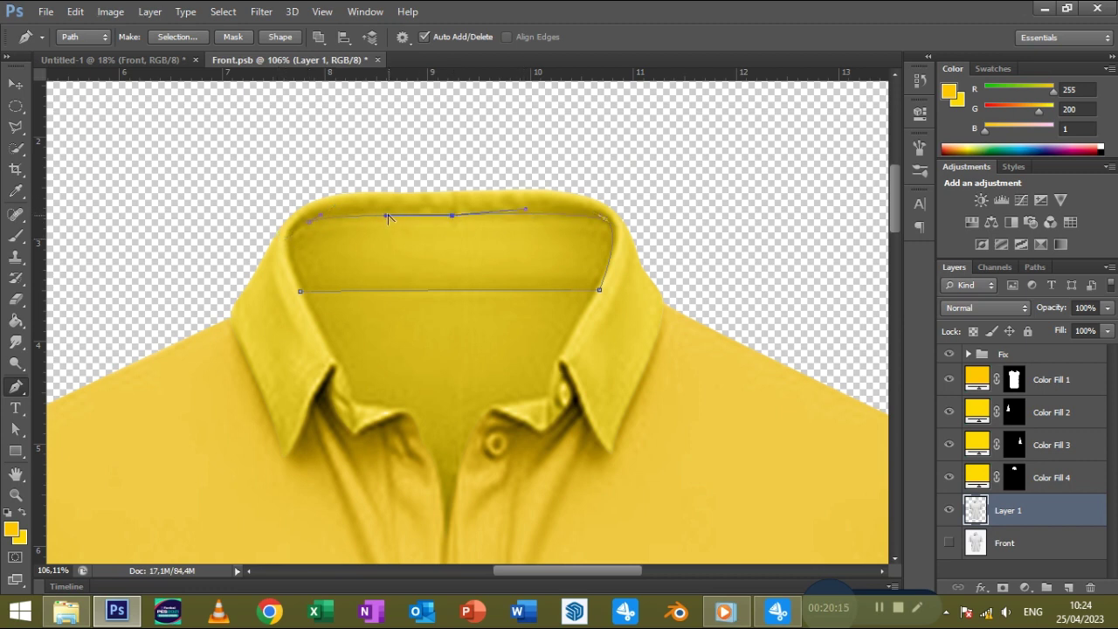
left_click(299, 292)
left_click_drag(312, 230, 261, 241)
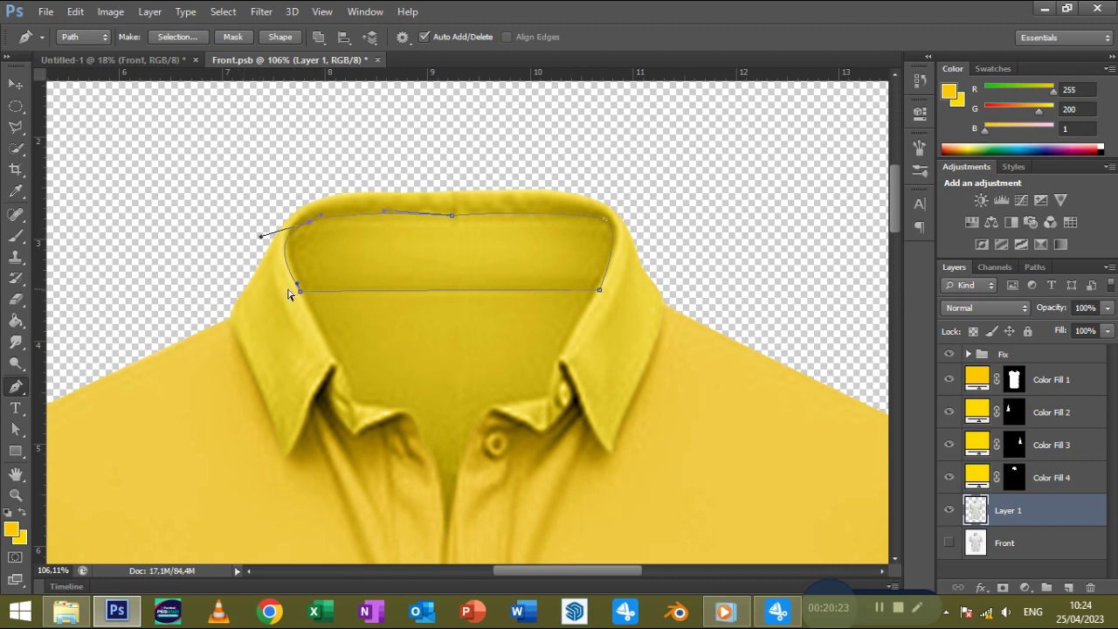
left_click(177, 37)
- Fill the inner collar pale off-white as Color Fill 5, placed above Color Fill 4
left_click(641, 175)
left_click(1024, 587)
left_click(998, 244)
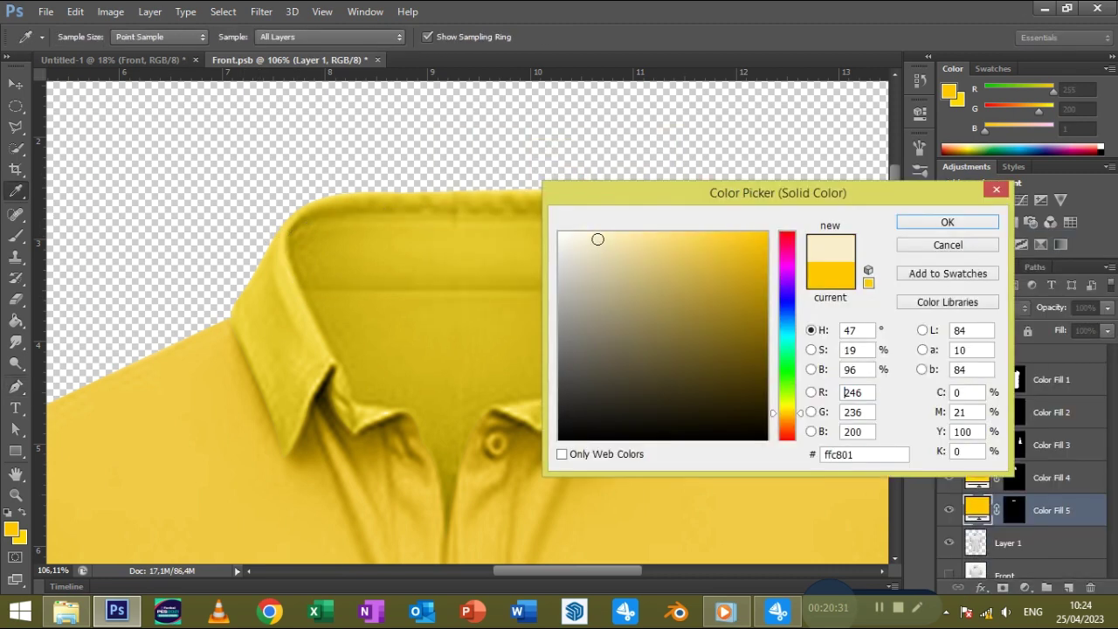
left_click(944, 222)
left_click_drag(1048, 505, 1048, 476)
left_click(1013, 477)
left_click(1013, 477, "ctrl")
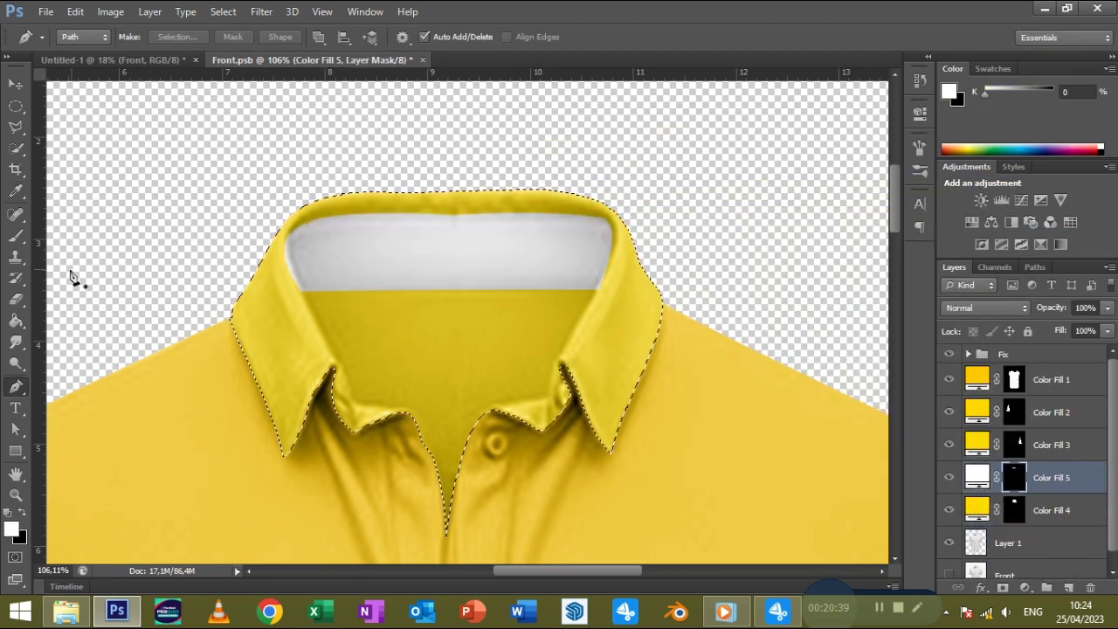
key("ctrl+d")
left_click(1007, 543)
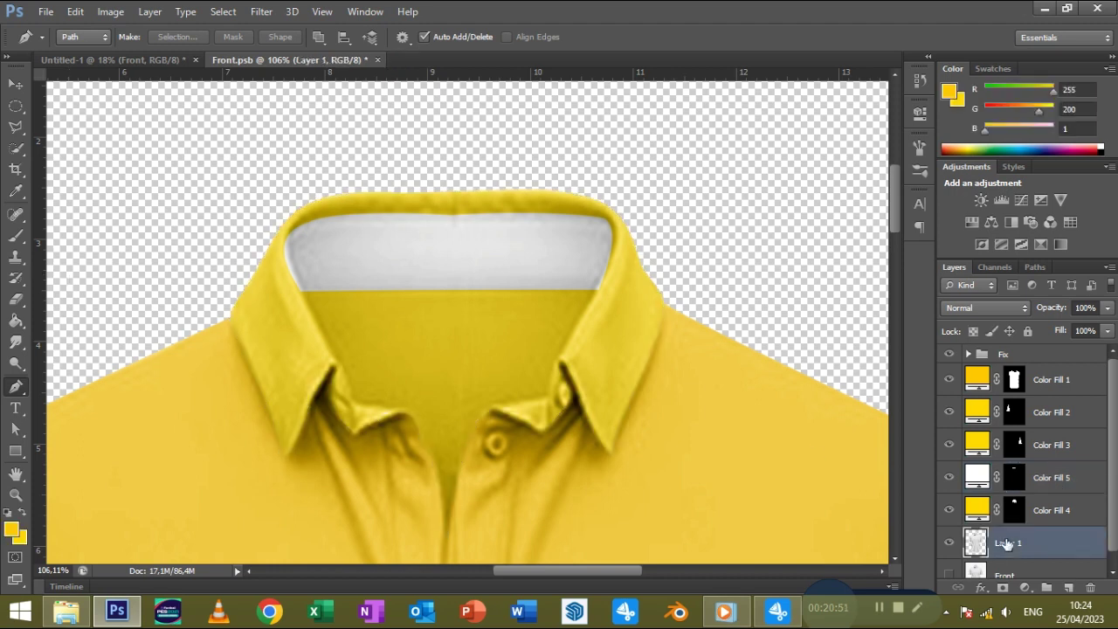
- Trace the left inner collar edge down to the placket with curved Pen points
left_click(291, 228)
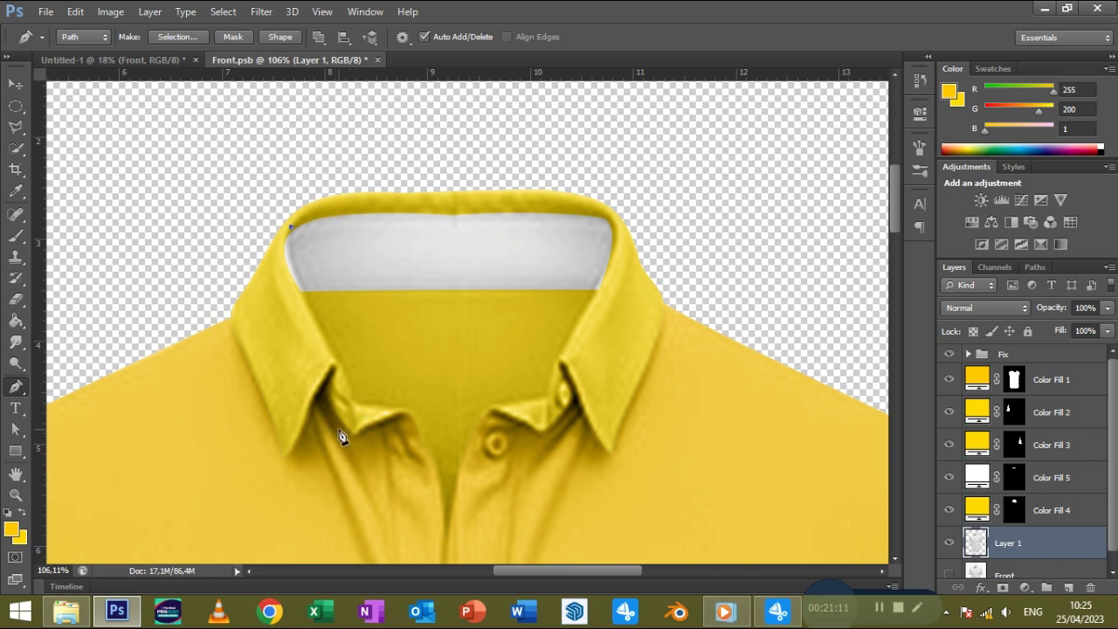
left_click(332, 359)
scroll(350, 357, "up", 3)
left_click_drag(278, 205, 251, 203)
left_click_drag(269, 271, 274, 274)
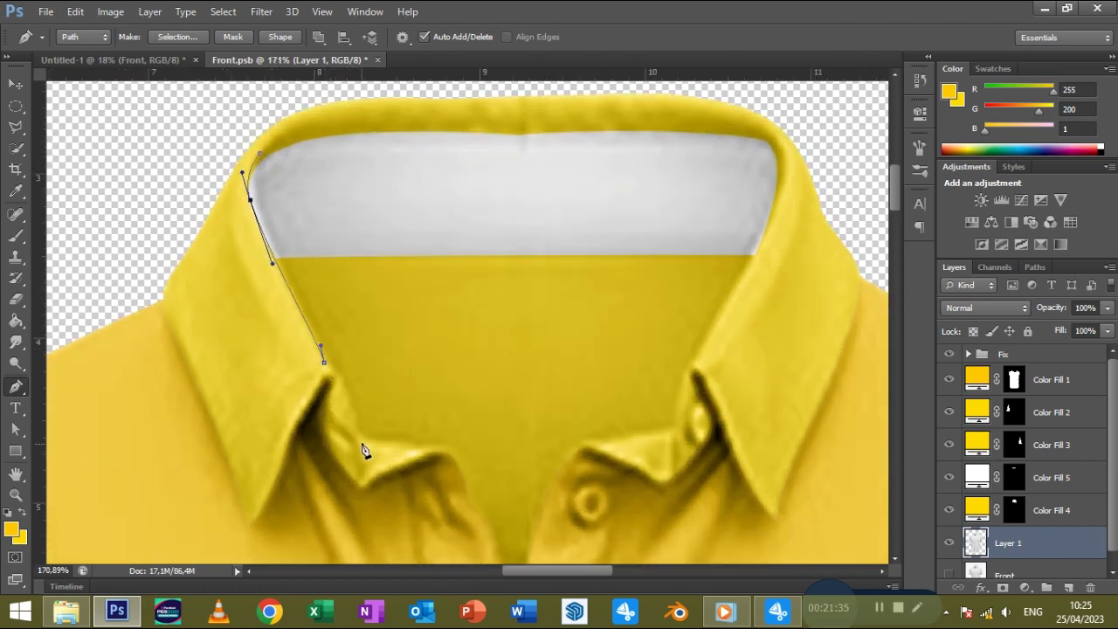
left_click_drag(358, 437, 332, 378)
left_click(325, 362, "ctrl")
scroll(366, 363, "down", 3)
left_click_drag(420, 358, 410, 331)
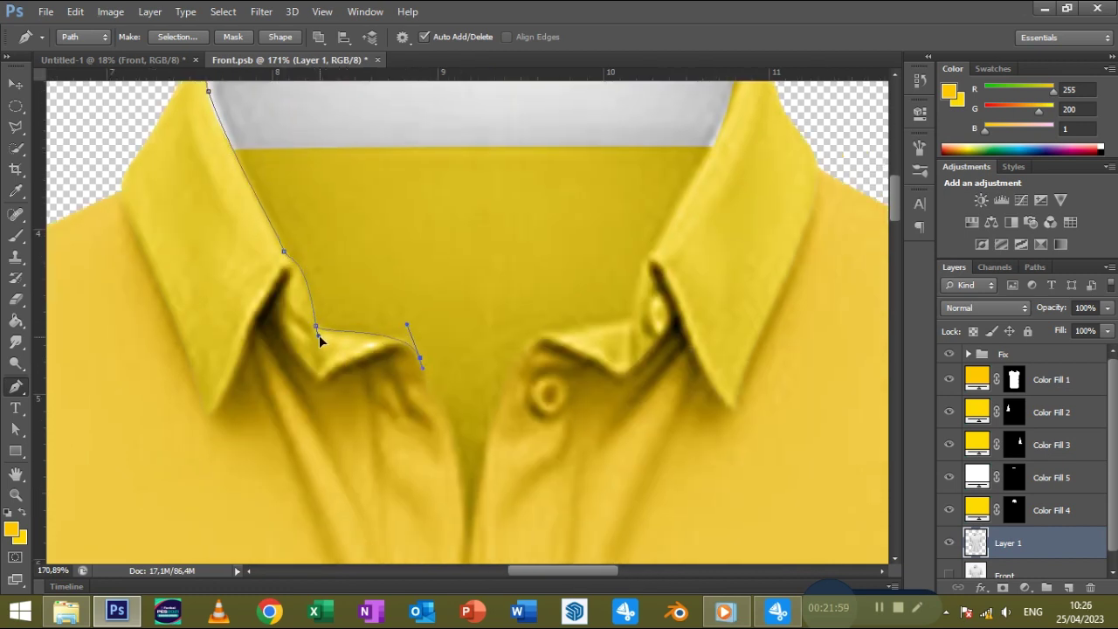
left_click_drag(464, 386, 436, 317)
left_click(436, 467)
left_click_drag(435, 406, 420, 417)
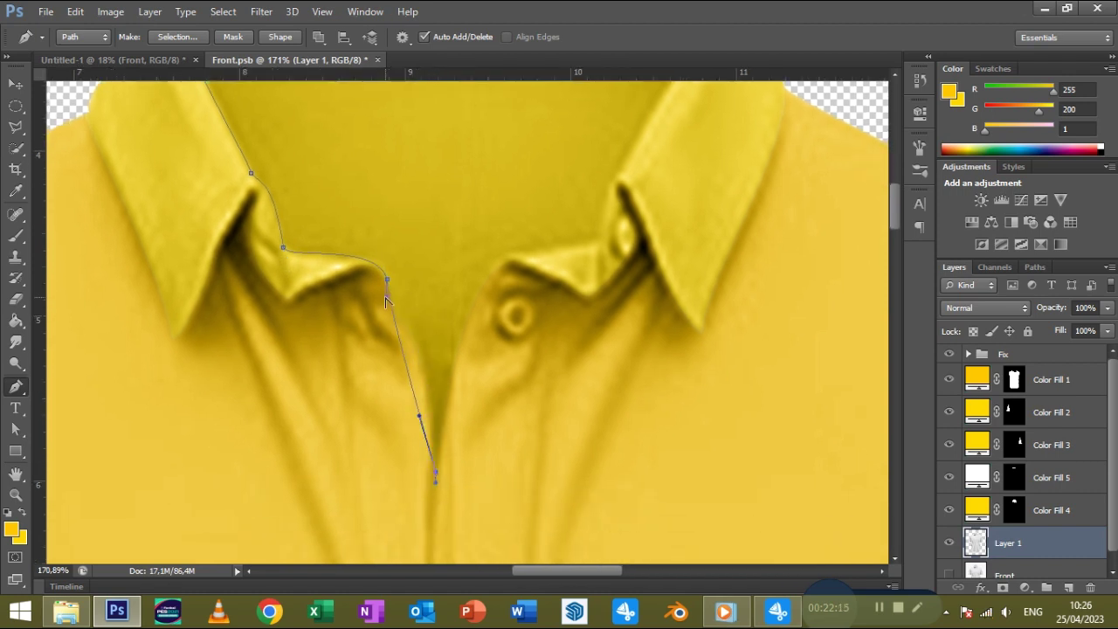
left_click_drag(388, 280, 362, 261)
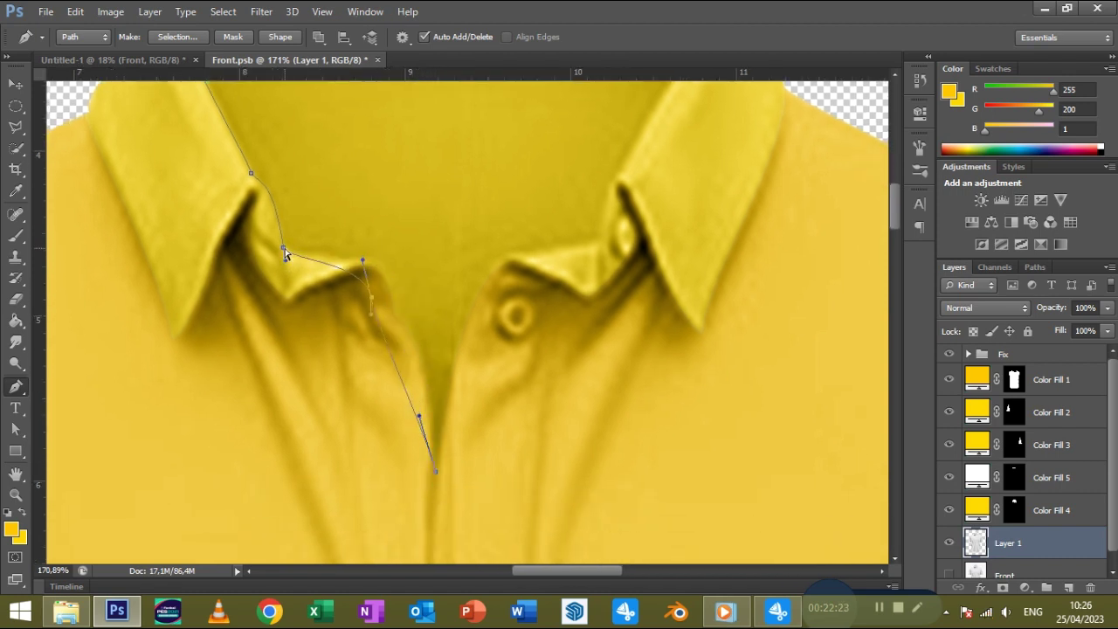
key("ctrl+z")
- Carry the outline up the right collar and across the top, closing it at the start point
left_click_drag(514, 258, 524, 243)
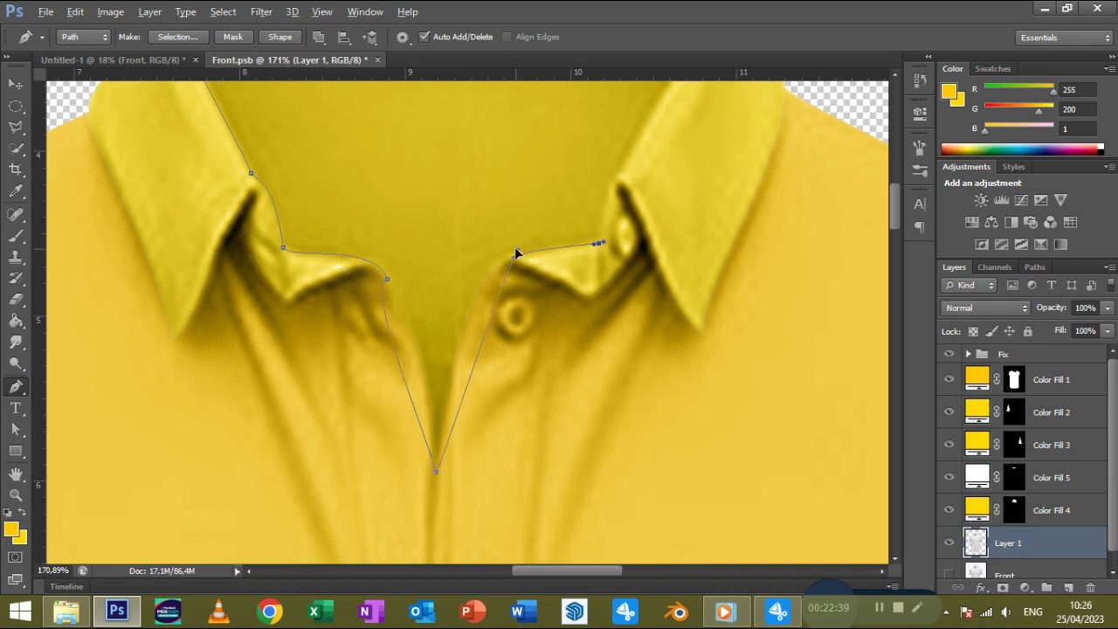
scroll(515, 247, "up", 3)
scroll(514, 246, "right", 3)
left_click_drag(507, 303, 525, 281)
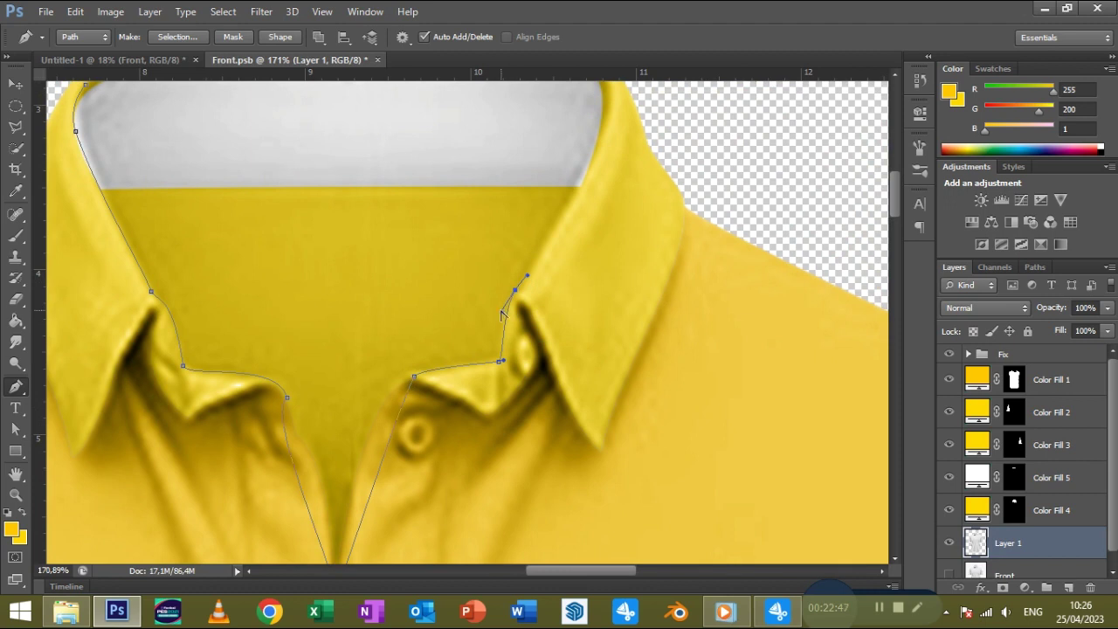
scroll(503, 315, "up", 2)
left_click_drag(596, 159, 627, 212)
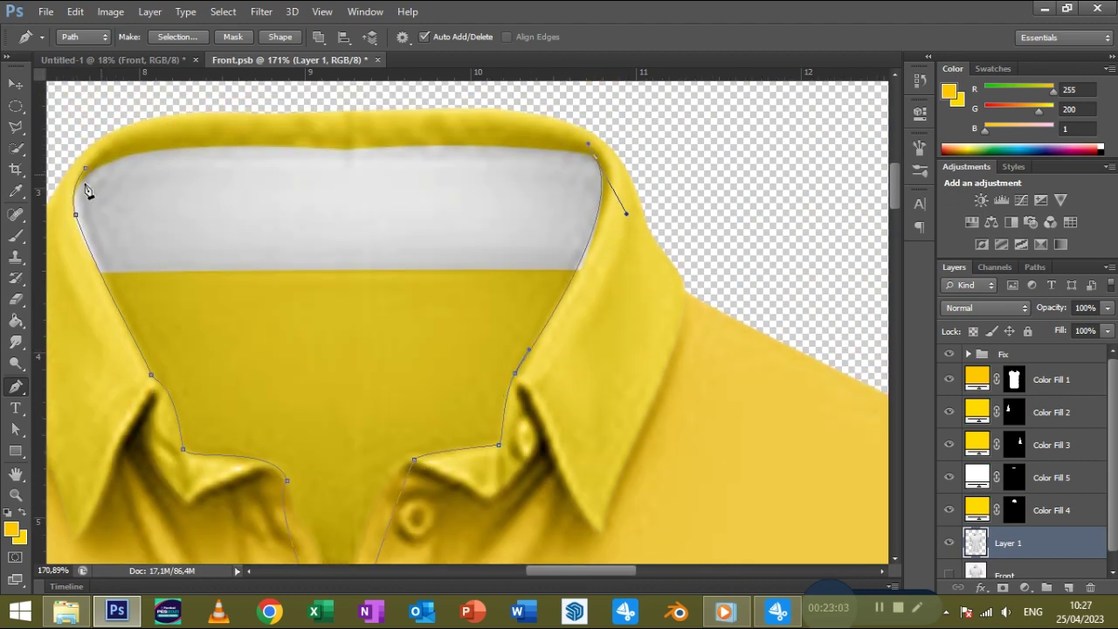
left_click_drag(354, 144, 406, 137)
mouse_move(87, 168)
left_mouse_down()
mouse_move(117, 129)
mouse_move(163, 117)
left_mouse_up()
left_click_drag(84, 174, 79, 210)
scroll(230, 389, "down", 3)
- Load the collar outline as a selection, add a Solid Color fill, and set Color Fill 5 to dark grey
left_click(177, 37)
key("Return")
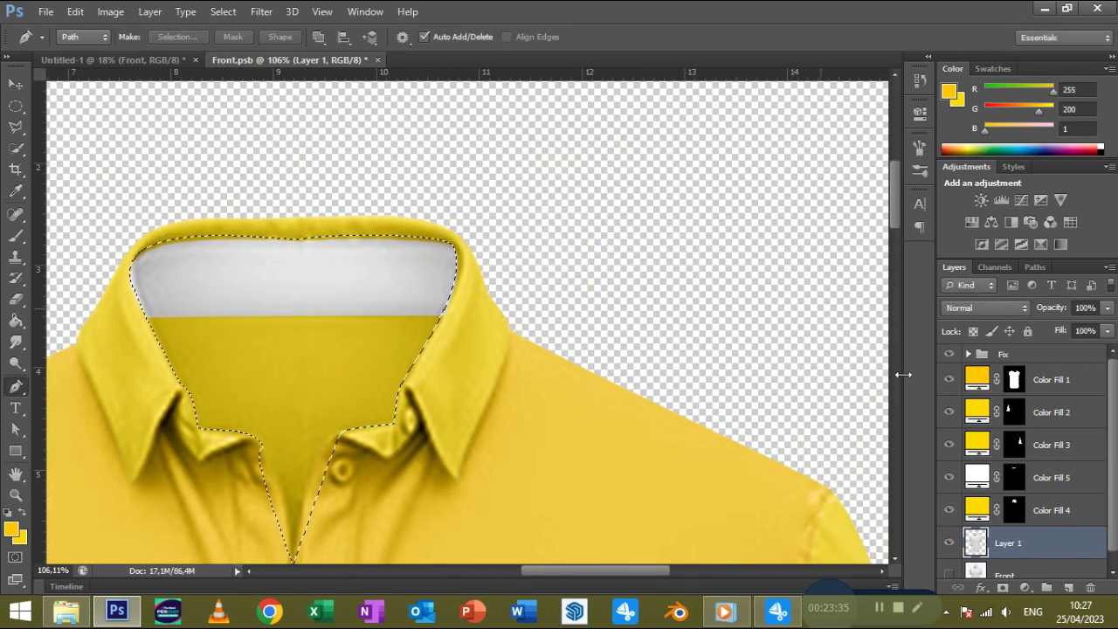
left_click(1026, 587)
left_click(971, 220)
double_click(976, 477)
left_click(561, 387)
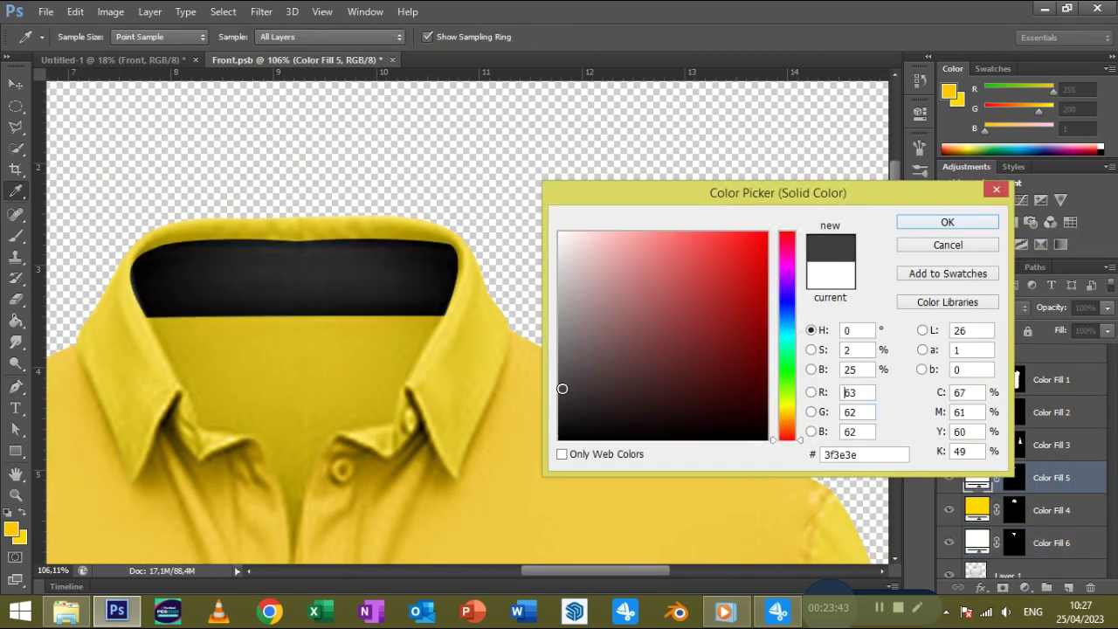
left_click(970, 219)
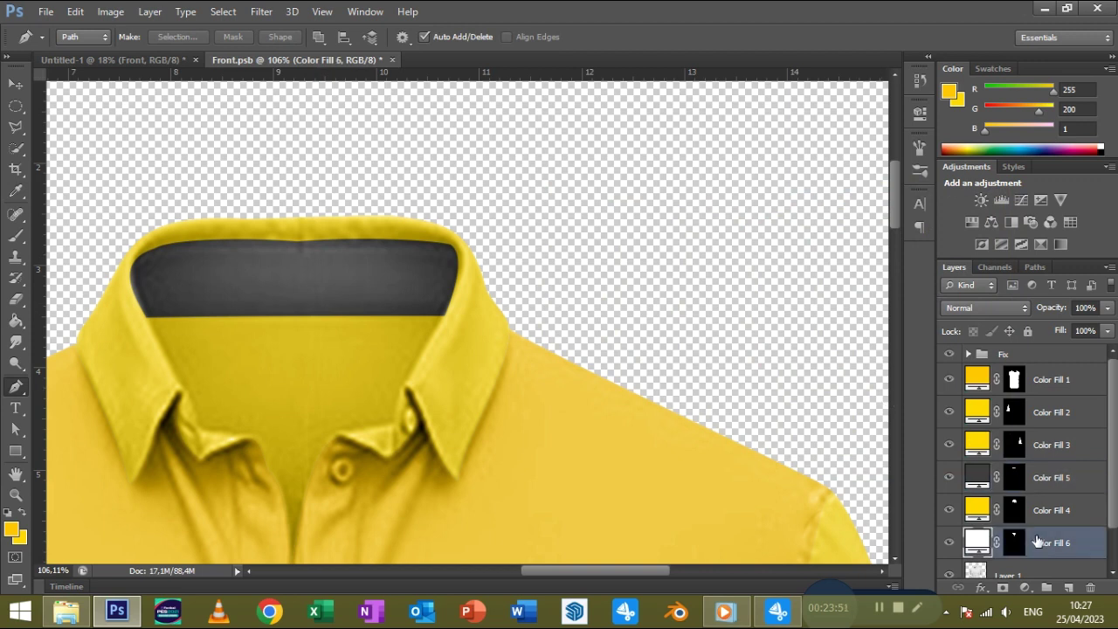
- Move Color Fill 6 above Color Fill 4 and erase its mask around the collar
left_click_drag(1039, 542, 1040, 516)
scroll(594, 337, "down", 1)
left_click(1016, 386, "ctrl")
left_click(1013, 511)
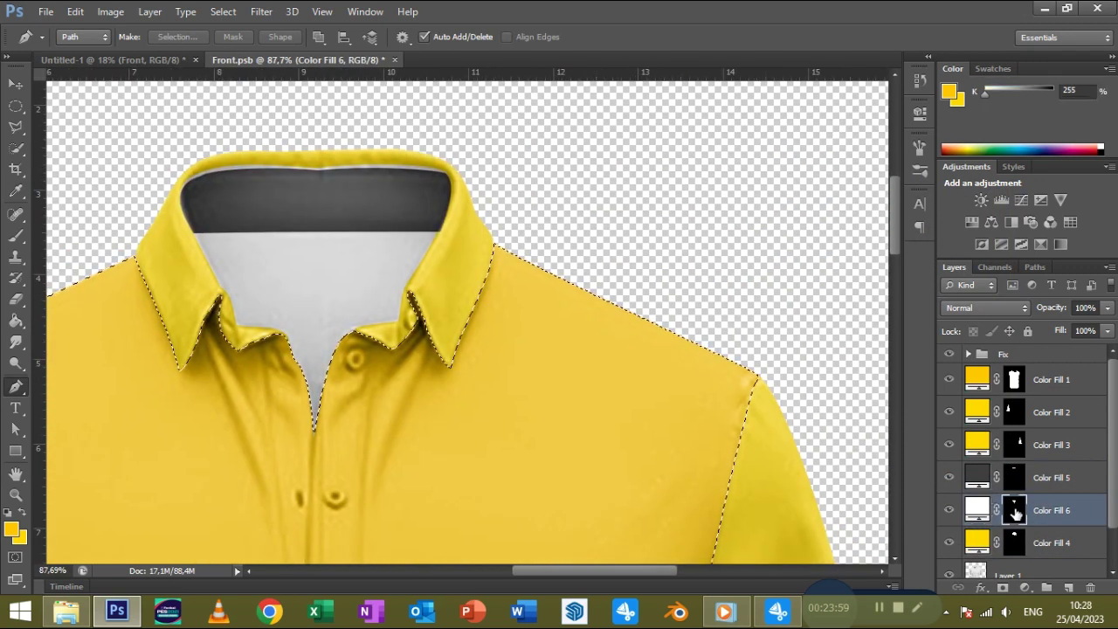
left_click(1013, 548, "ctrl")
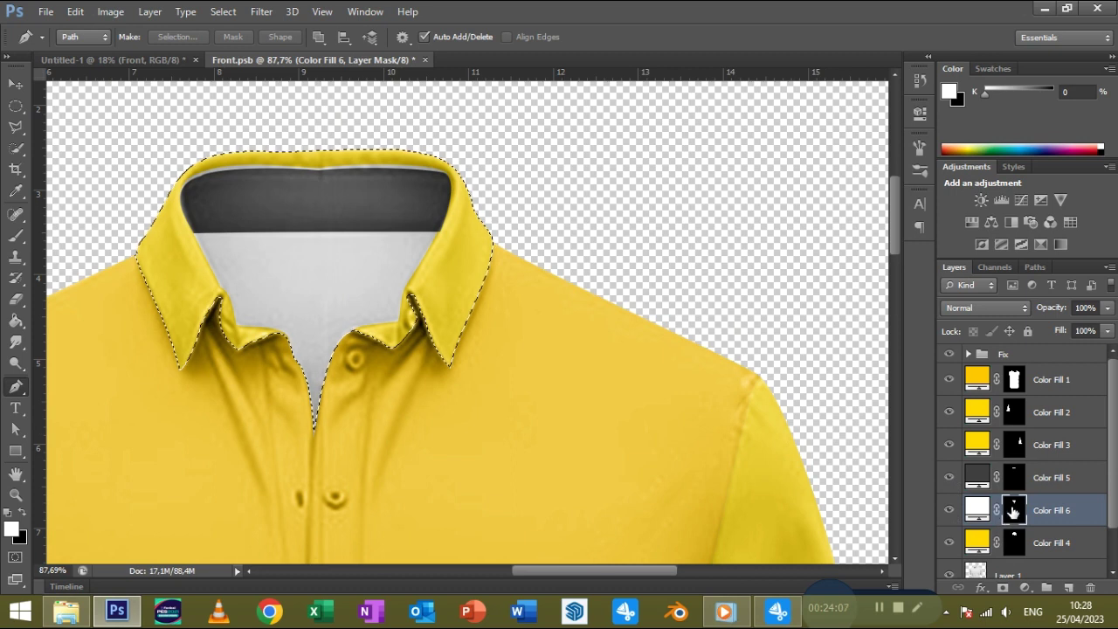
key("e")
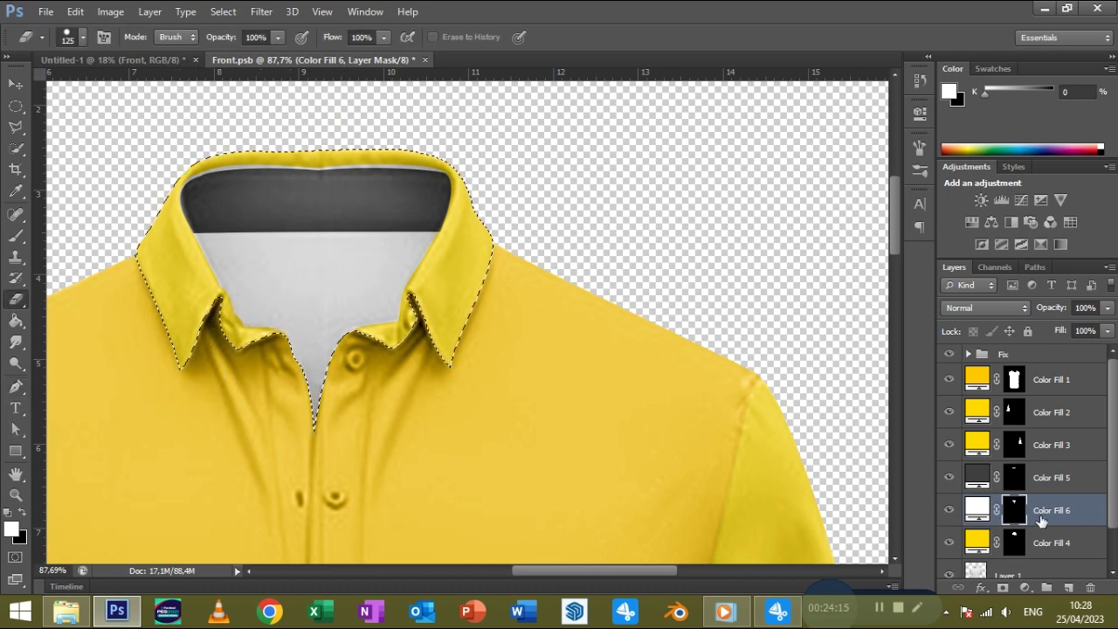
key("bracketleft")
key("bracketleft")
key("bracketleft")
left_click(1015, 513, "ctrl")
left_click(1015, 544, "ctrl")
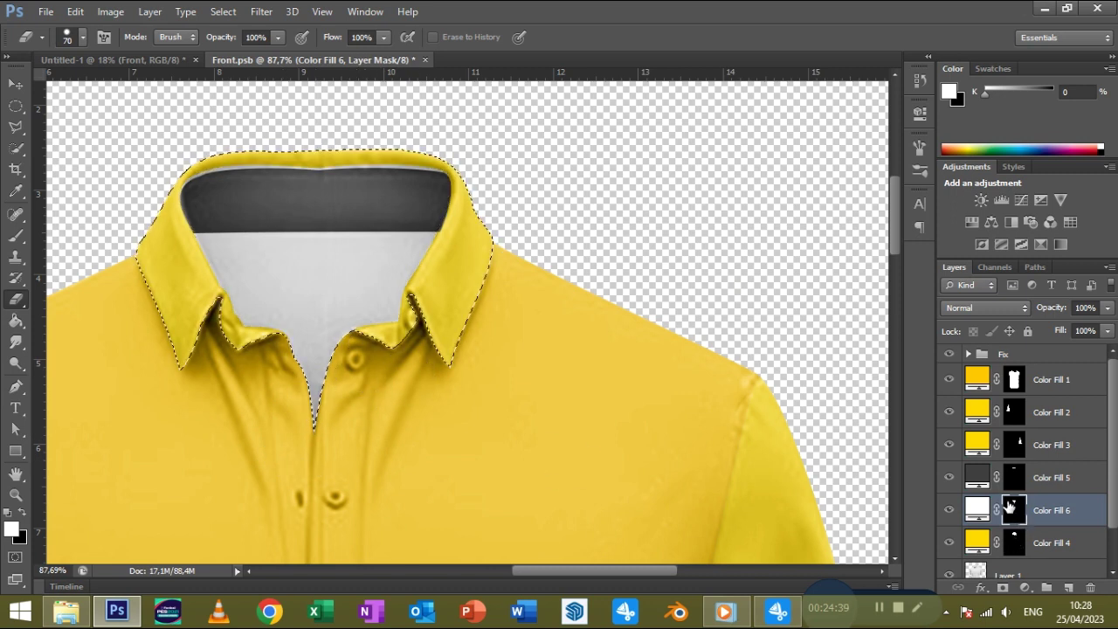
left_click(1015, 514, "ctrl")
key("ctrl+d")
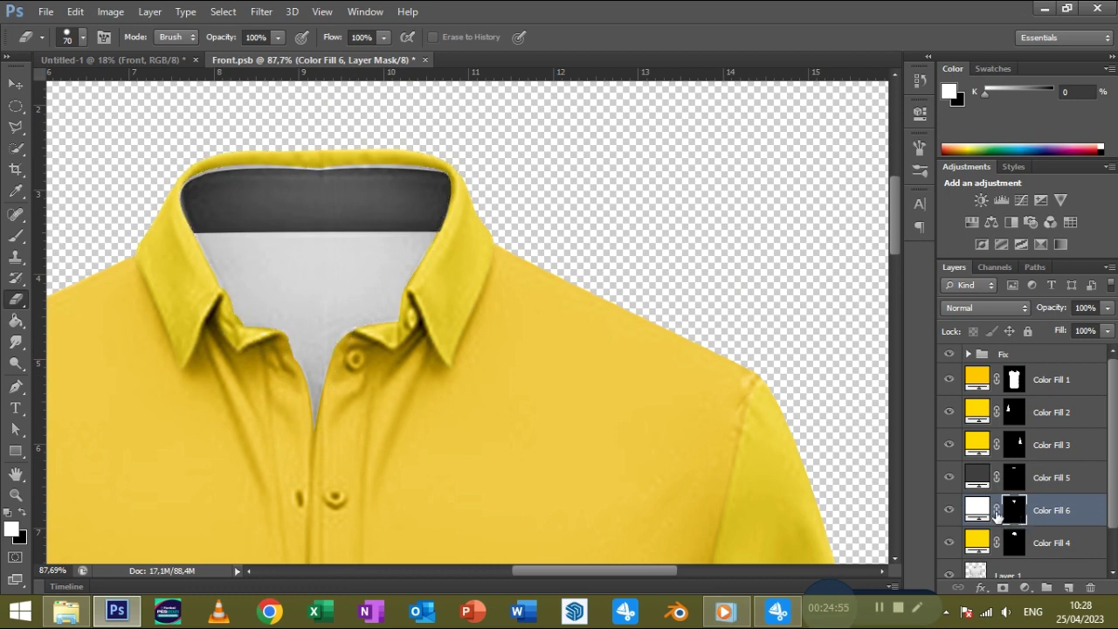
- Check Color Fill 4 and refine Color Fill 5's mask over the inner neck area
left_click(950, 542)
left_click(1035, 486)
left_click(1013, 477)
left_click(1014, 509, "ctrl")
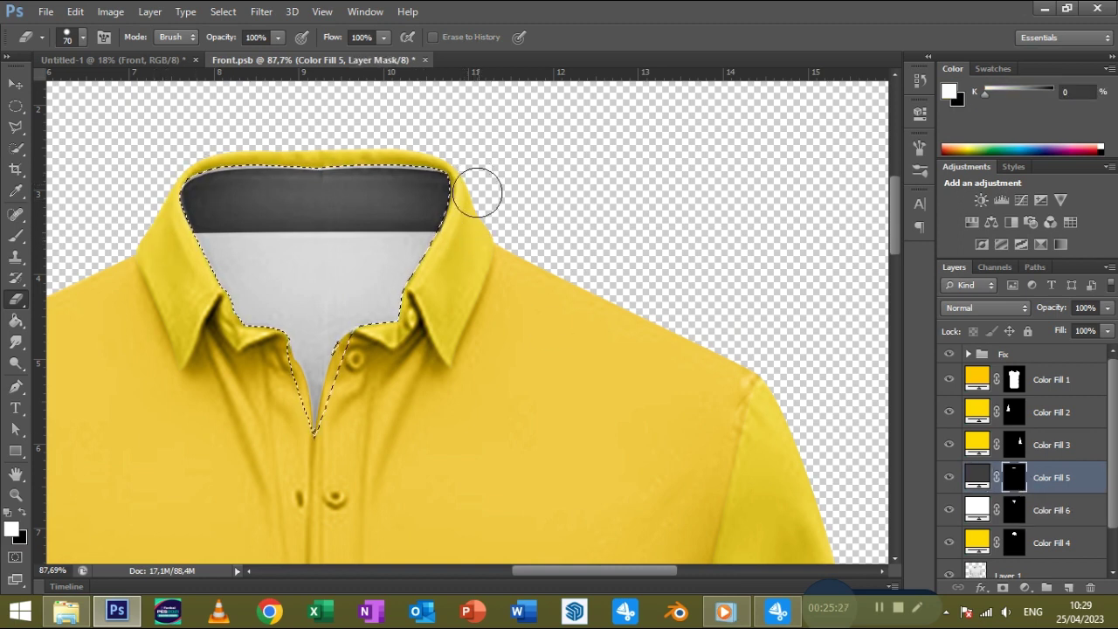
key("ctrl+d")
key("v")
key("ctrl+0")
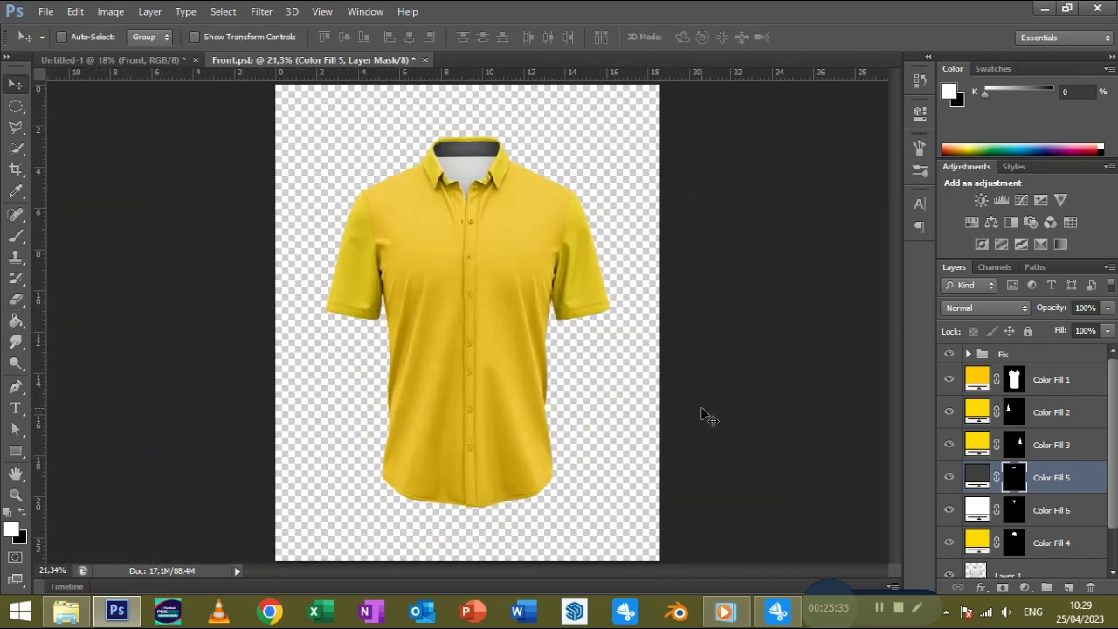
- On Layer 1, trace the left placket edge down to the hem with the Pen tool
left_click(519, 443, "ctrl")
key("p")
scroll(481, 297, "up", 10)
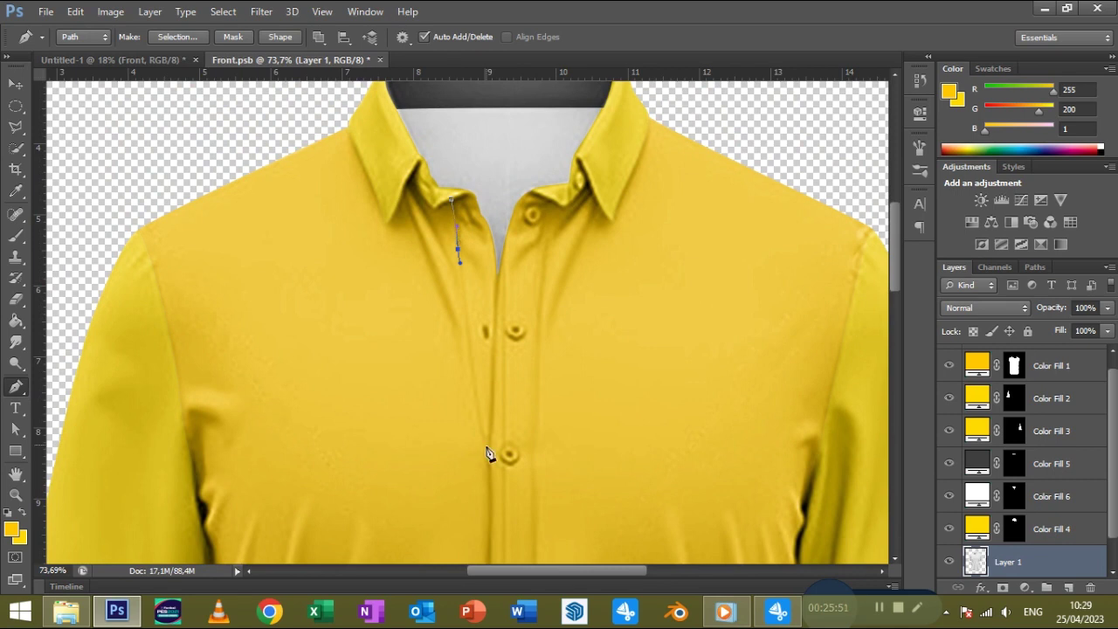
scroll(505, 332, "down", 3)
left_click(489, 449)
scroll(507, 320, "down", 3)
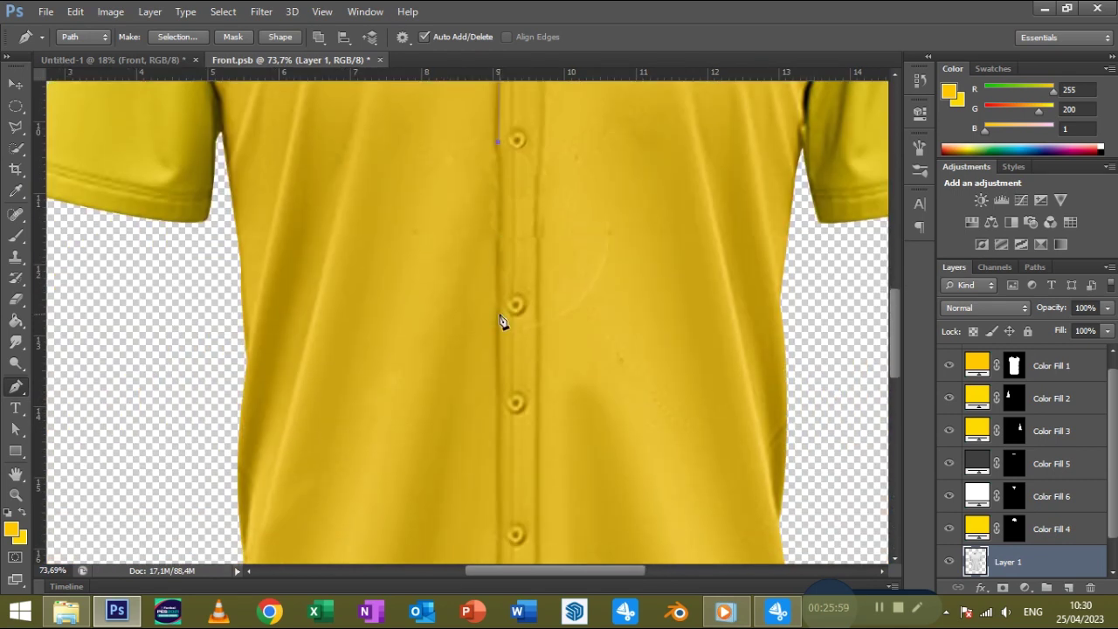
scroll(516, 367, "down", 3)
scroll(537, 327, "down", 3)
left_click(495, 183)
left_click(495, 316)
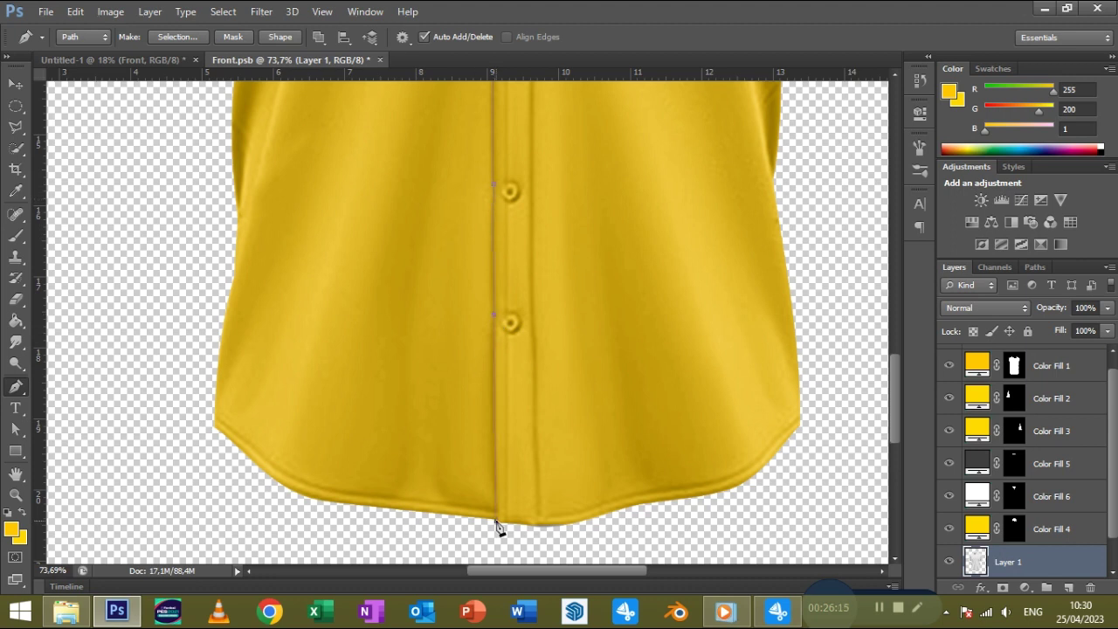
left_click(537, 530)
- Trace the right placket edge back up to the collar and convert the path to a selection
left_click(535, 359)
scroll(538, 332, "up", 3)
left_click(536, 393)
scroll(534, 402, "up", 3)
left_click_drag(539, 232, 543, 250)
scroll(538, 230, "up", 5)
left_click_drag(547, 315, 547, 297)
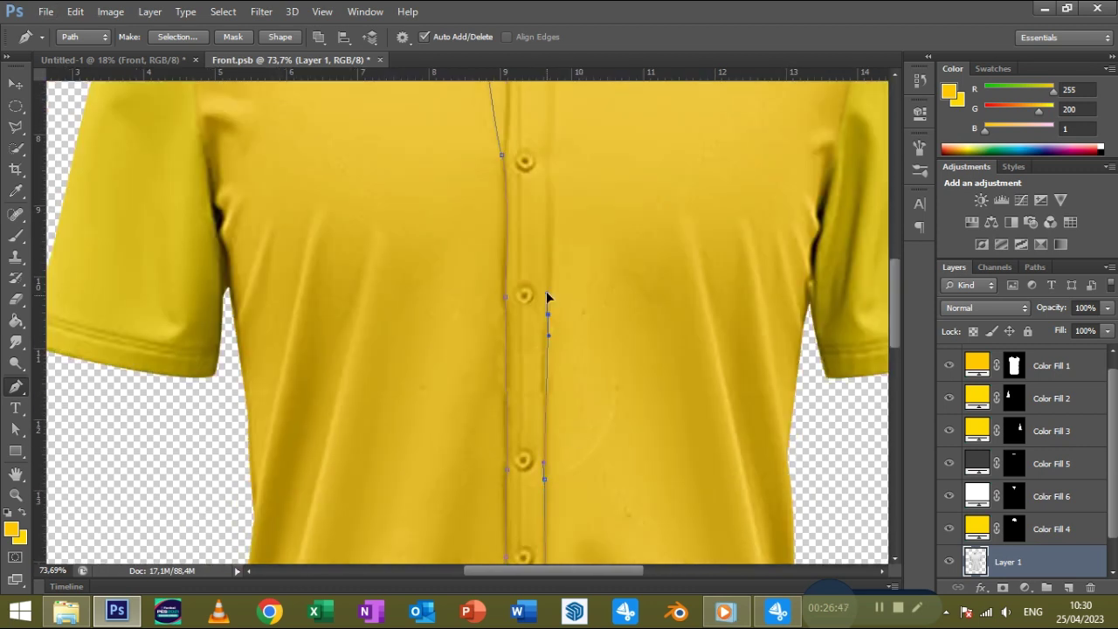
scroll(575, 444, "up", 3)
scroll(553, 280, "up", 3)
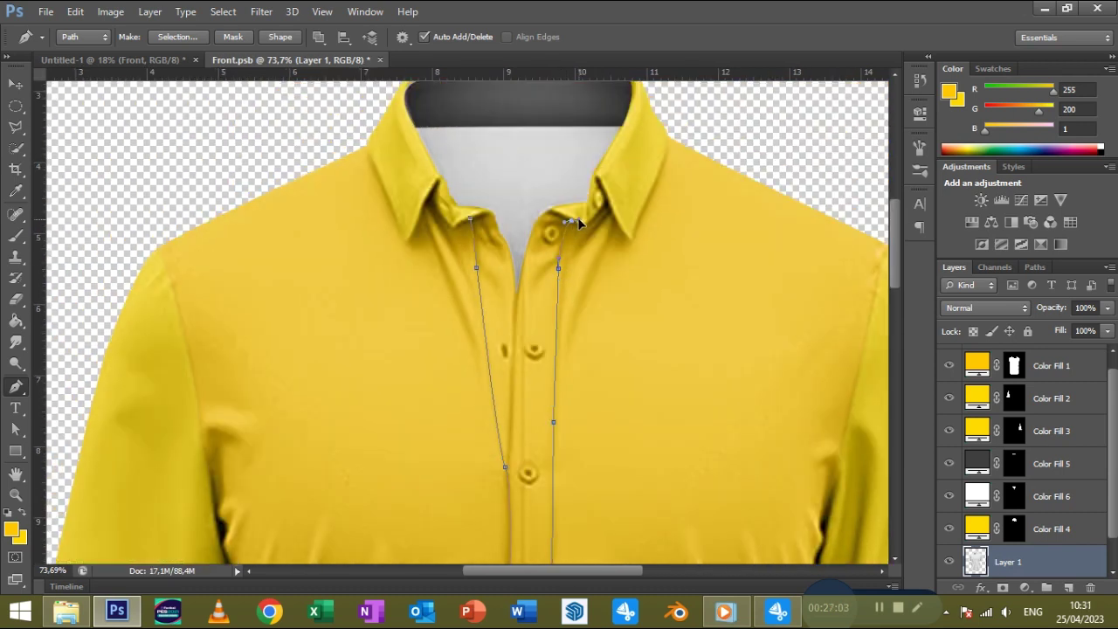
left_click(177, 37)
key("Return")
- Add yellow ffc801 Color Fill 7 from the placket selection and move it to the top
key("w")
scroll(592, 312, "down", 10)
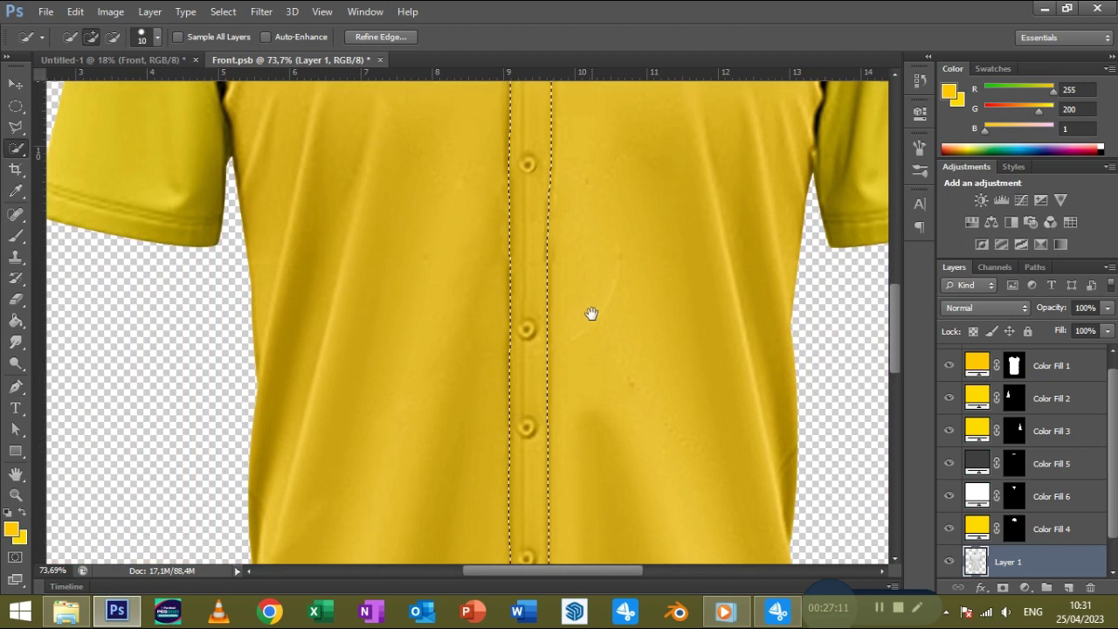
left_click(1027, 592)
left_click(987, 231)
key("Return")
left_click_drag(1046, 559, 1039, 360)
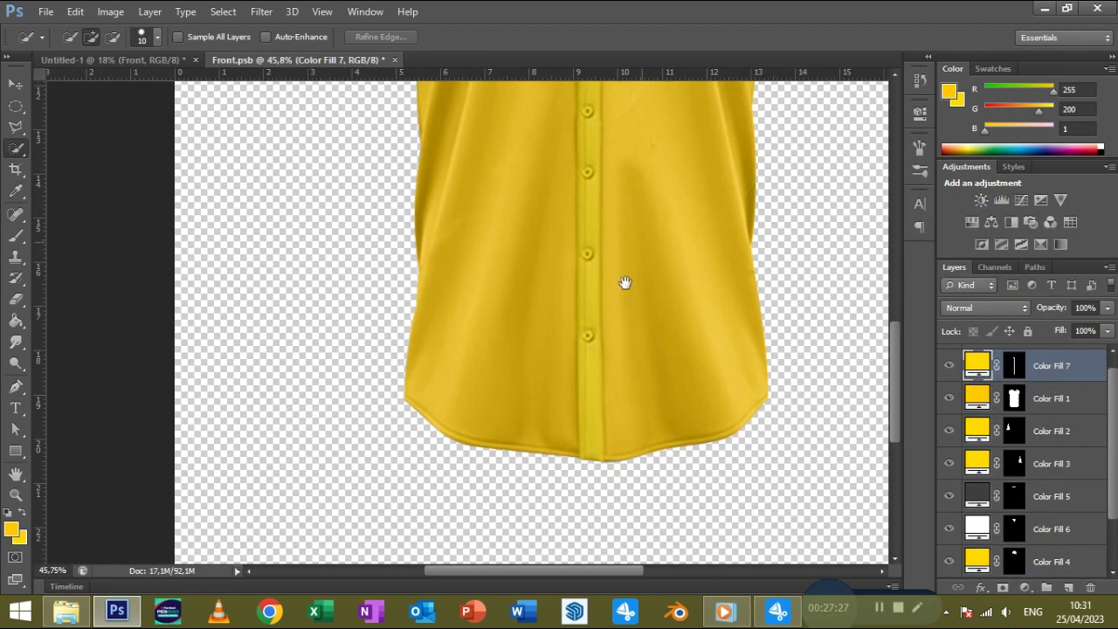
- Load the shirt body selection and erase Color Fill 7's mask near the collar
scroll(624, 282, "down", 3)
left_click(1015, 398, "ctrl")
left_click(1014, 365)
key("e")
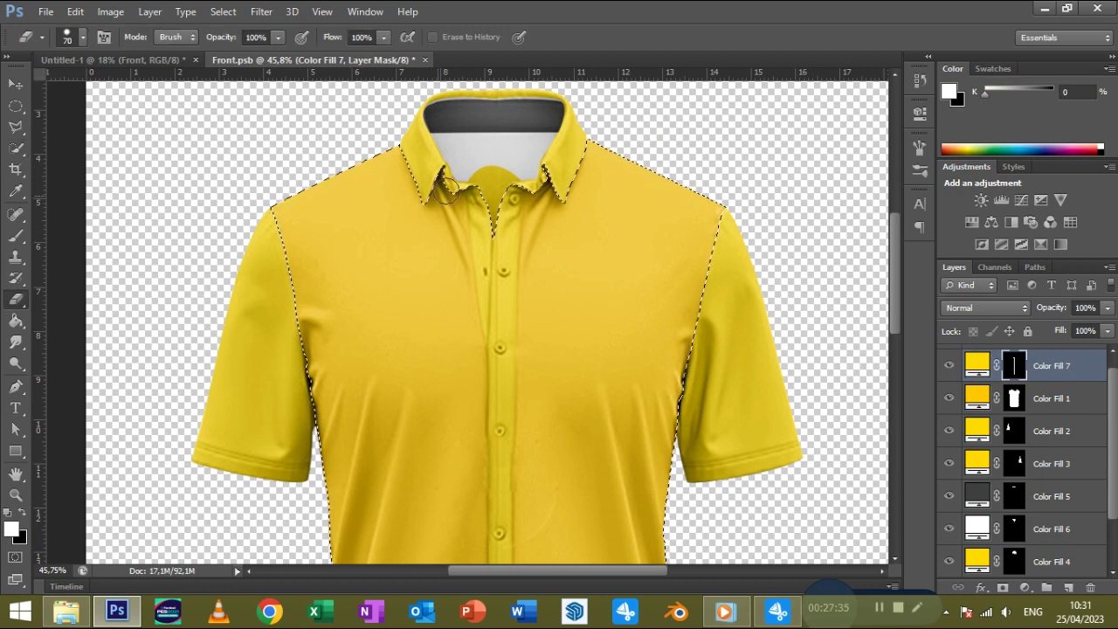
key("ctrl+d")
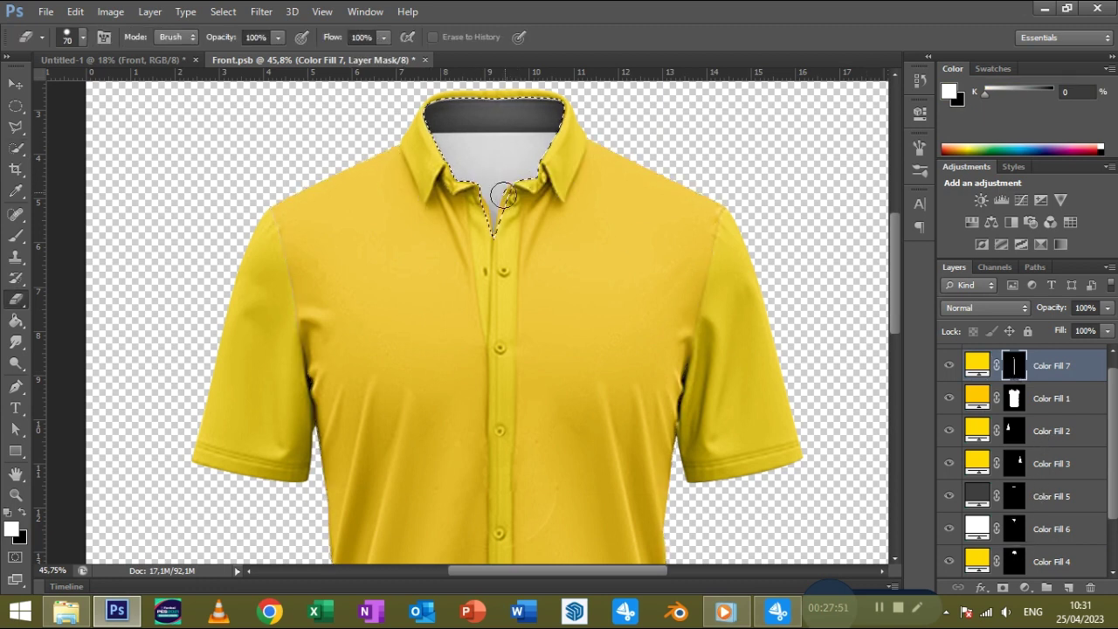
left_click(1013, 559, "ctrl")
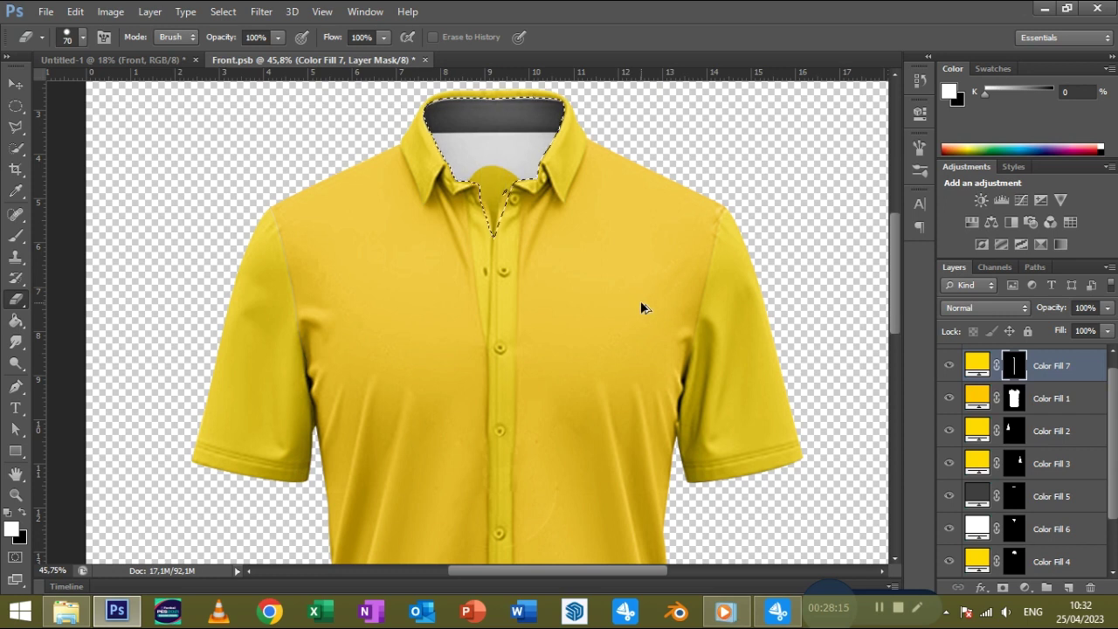
- Compare Color Fill 1 and Color Fill 7 visibility and order, keeping Color Fill 7 above Color Fill 1
left_click(950, 397)
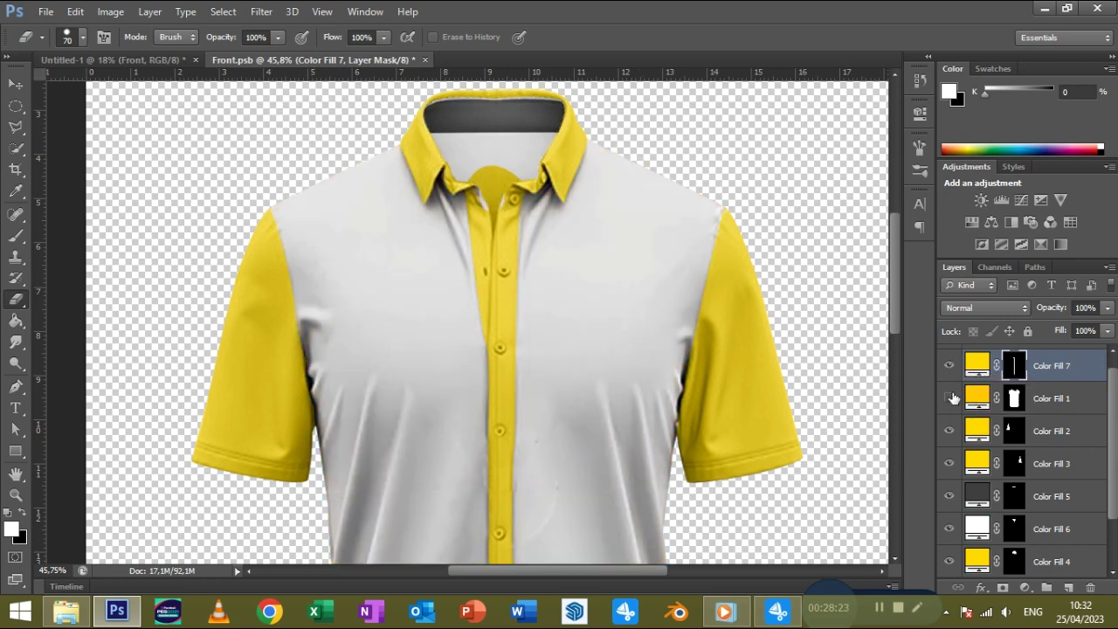
left_click(950, 397)
left_click(950, 397)
left_click(950, 398)
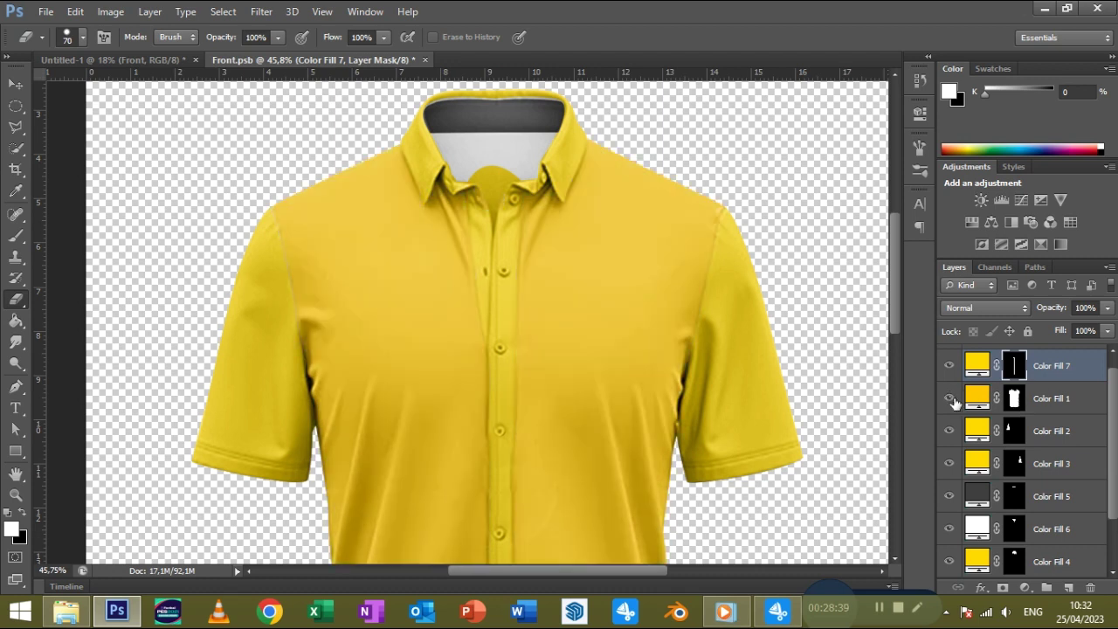
left_click(950, 397)
left_click_drag(1014, 365, 1014, 418)
key("Escape")
left_click_drag(998, 365, 998, 400)
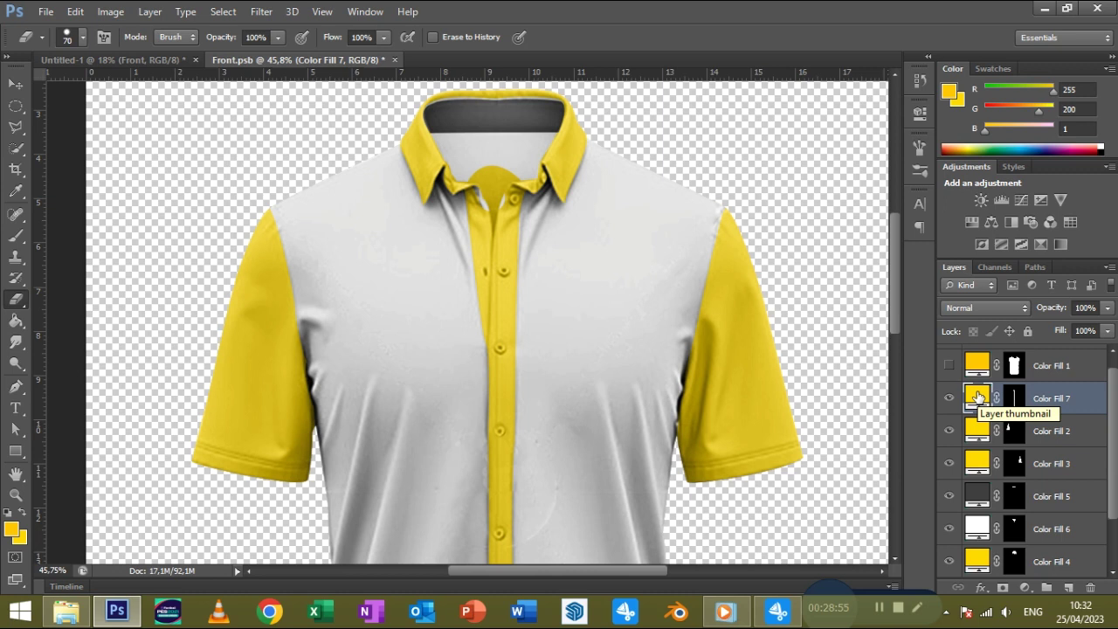
left_click(951, 398)
left_click(951, 398)
left_click(951, 366)
left_click(950, 366)
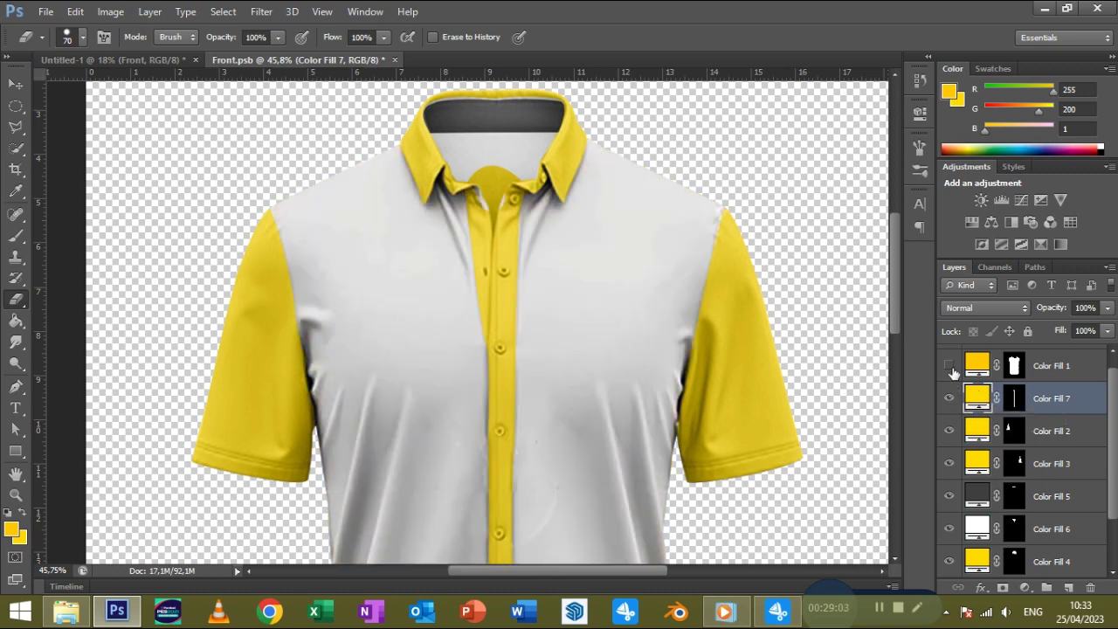
left_click_drag(1042, 393, 1014, 354)
- Load the shirt selection and erase the yellow spill from Color Fill 7's mask in the neck
left_click(1014, 399, "ctrl")
scroll(550, 233, "up", 3)
scroll(551, 233, "down", 1)
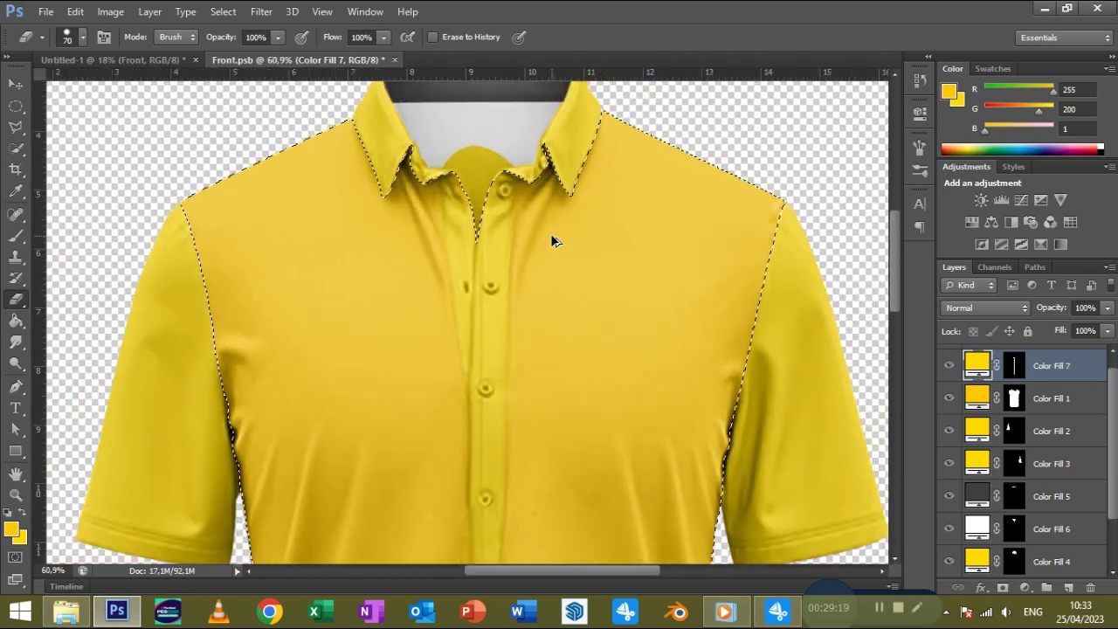
scroll(550, 233, "down", 1)
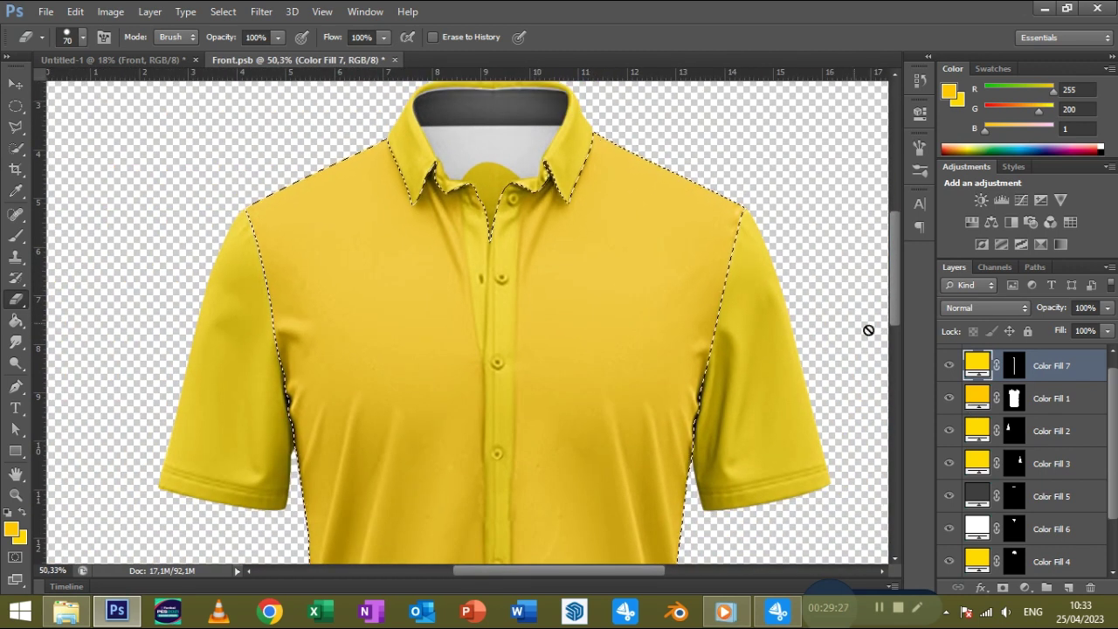
key("ctrl+backslash")
key("d")
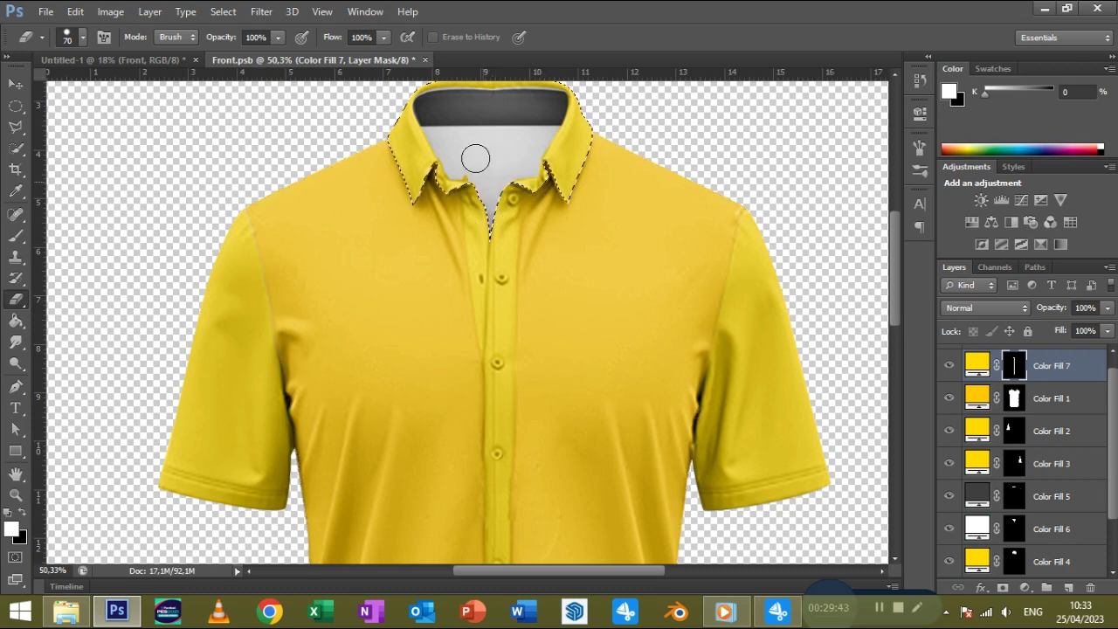
left_click(950, 365)
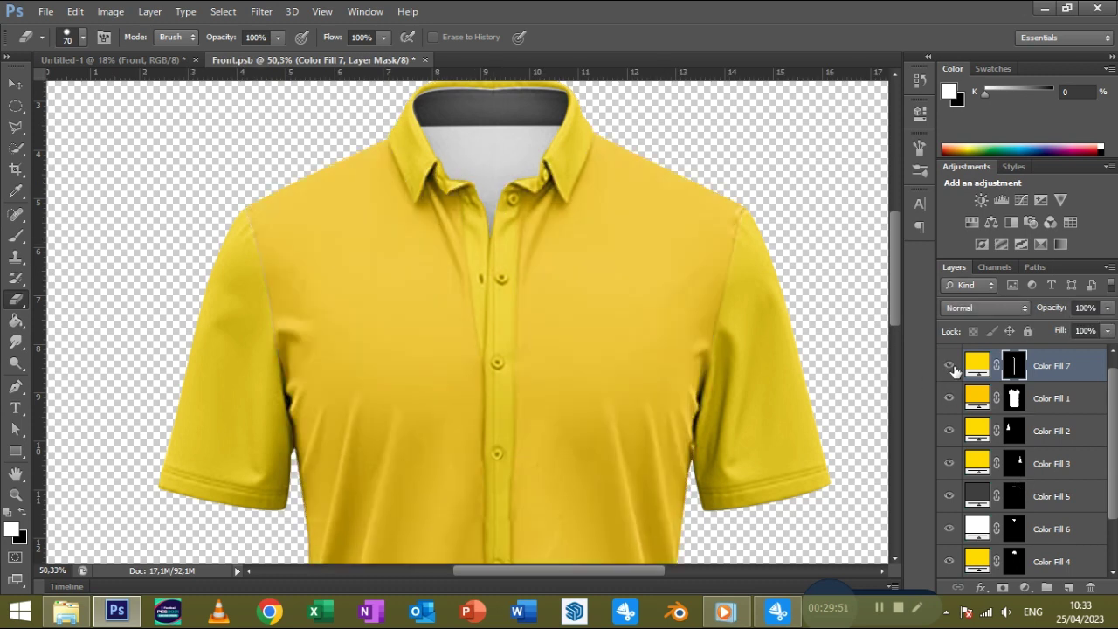
key("m")
scroll(537, 212, "up", 2)
- Draw oval selections around the collar button and each button down the placket
scroll(536, 212, "up", 2)
left_click_drag(552, 131, 560, 155)
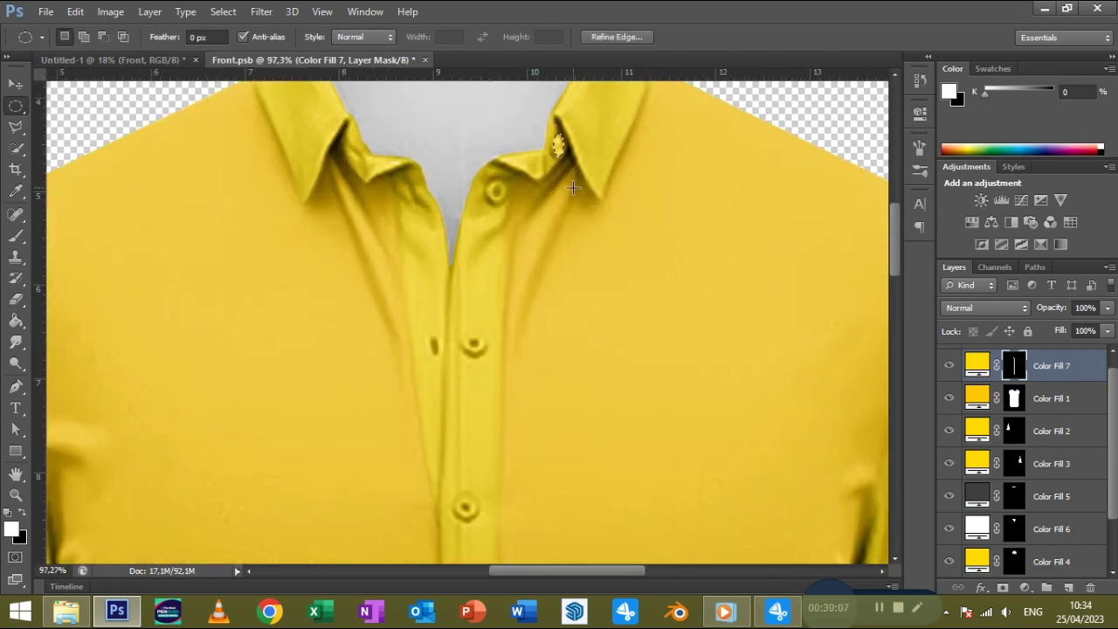
left_click_drag(488, 182, 507, 203)
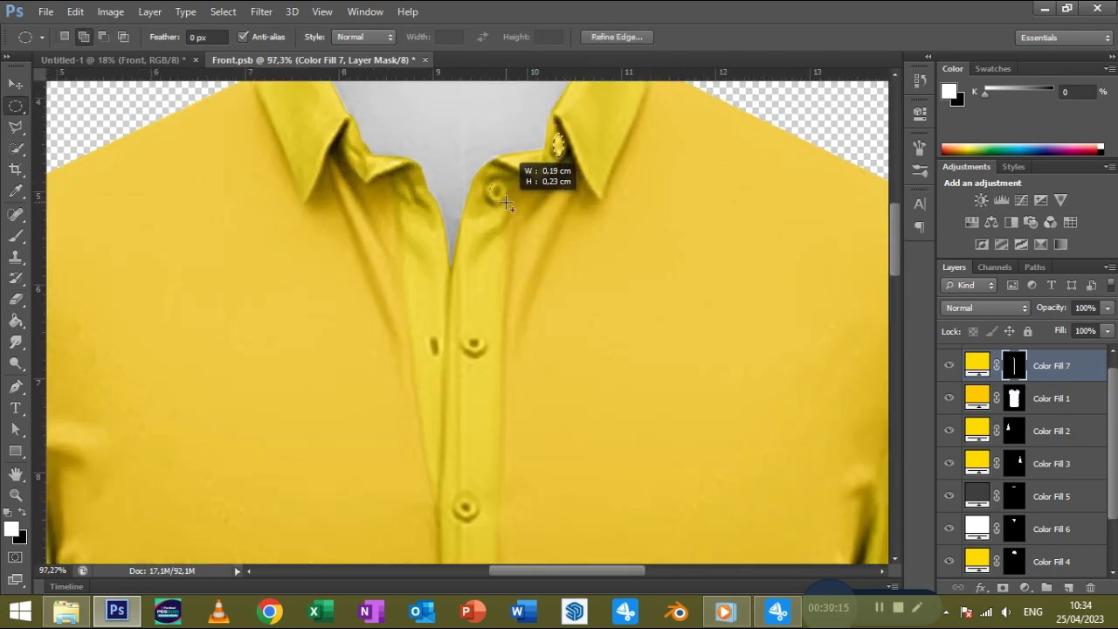
left_click_drag(492, 190, 508, 206)
mouse_move(510, 342)
left_mouse_down()
mouse_move(496, 248)
mouse_move(474, 266)
left_mouse_up()
mouse_move(444, 412)
left_mouse_down()
mouse_move(419, 289)
mouse_move(441, 306)
left_mouse_up()
mouse_move(427, 459)
left_mouse_down()
mouse_move(418, 293)
mouse_move(438, 311)
left_mouse_up()
mouse_move(428, 520)
left_mouse_down()
mouse_move(417, 330)
mouse_move(437, 336)
left_mouse_up()
mouse_move(398, 468)
left_mouse_down()
mouse_move(392, 310)
mouse_move(437, 311)
left_mouse_up()
mouse_move(428, 463)
left_mouse_down()
mouse_move(417, 271)
mouse_move(437, 292)
left_mouse_up()
- Add Color Fill 8 over the buttons and set its colour to yellow ffc801
left_click(1025, 587)
left_click(987, 227)
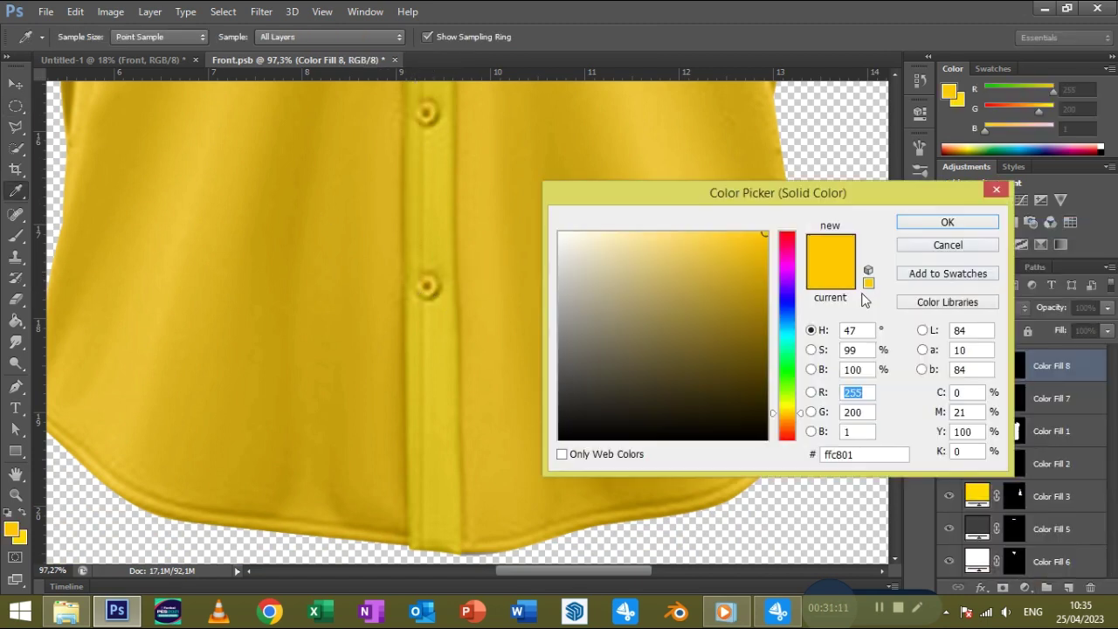
key("Return")
key("ctrl+0")
double_click(977, 367)
key("Escape")
double_click(977, 365)
left_click(393, 262)
key("Return")
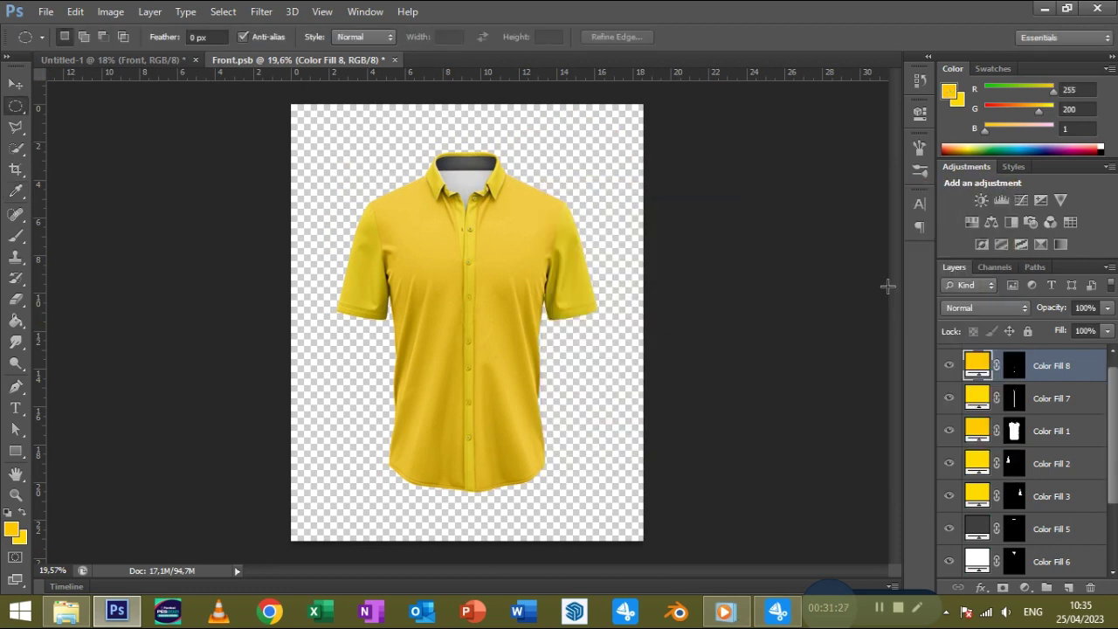
- Select Color Fill 1, draw then undo a rectangle, and start File > Place from Design Jersey
left_click(1032, 428)
left_click(16, 451)
left_click_drag(353, 160, 574, 503)
key("ctrl+z")
left_click(46, 11)
left_click(52, 277)
left_click(693, 108)
- Scale the placed blue grid motif 'biru' down over the shirt
scroll(638, 315, "down", 3)
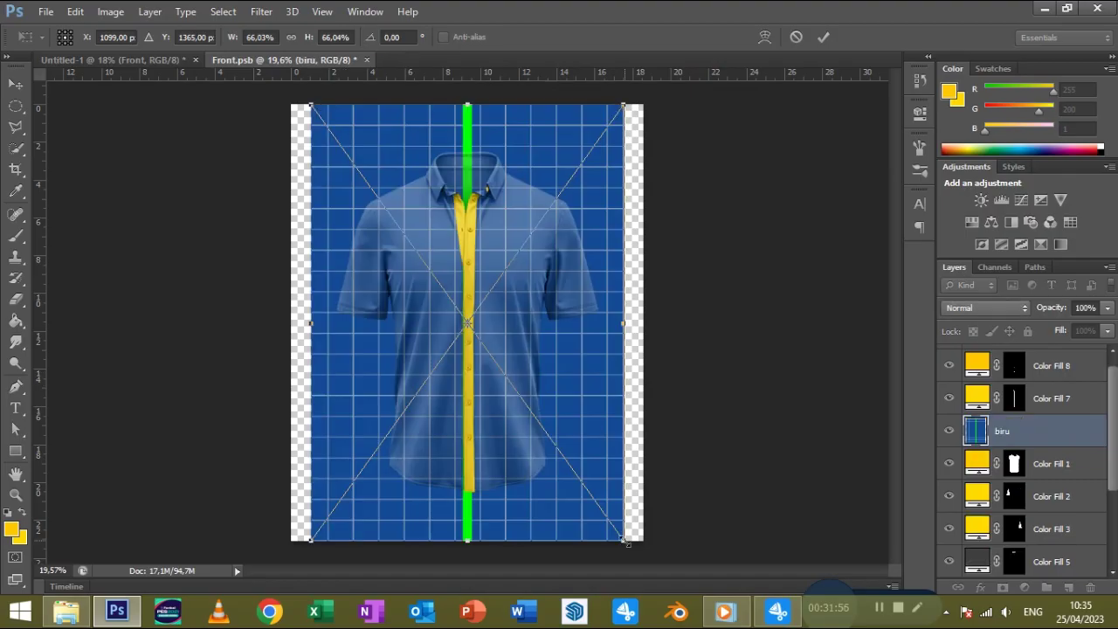
left_click_drag(637, 543, 588, 498)
- Commit the placed grid fabric and rename its layer Body
left_click(824, 37)
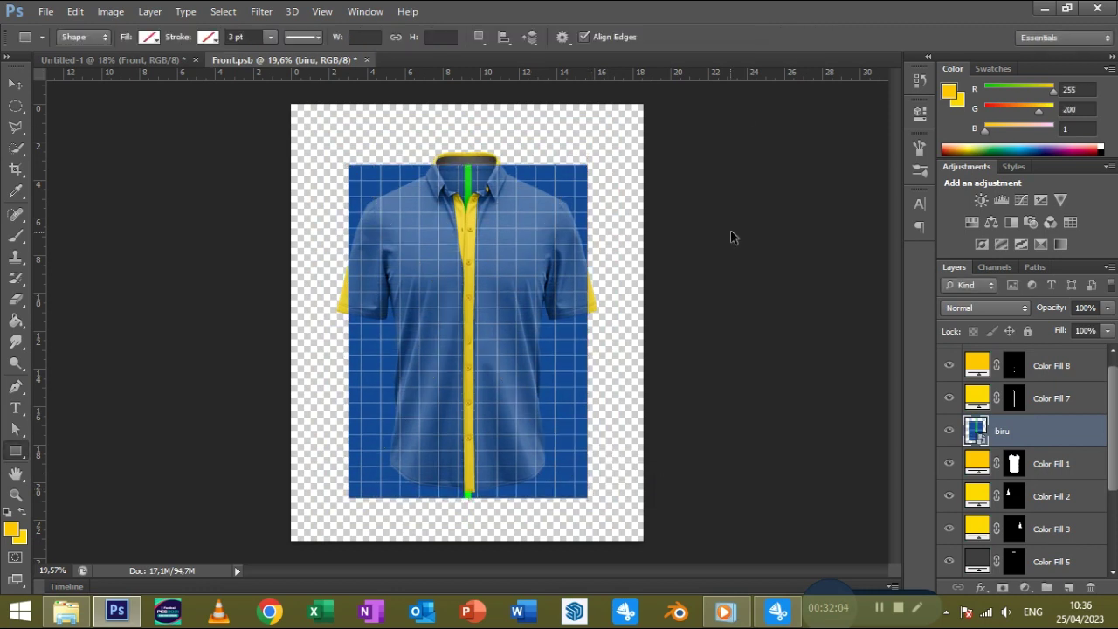
key("v")
type("Body")
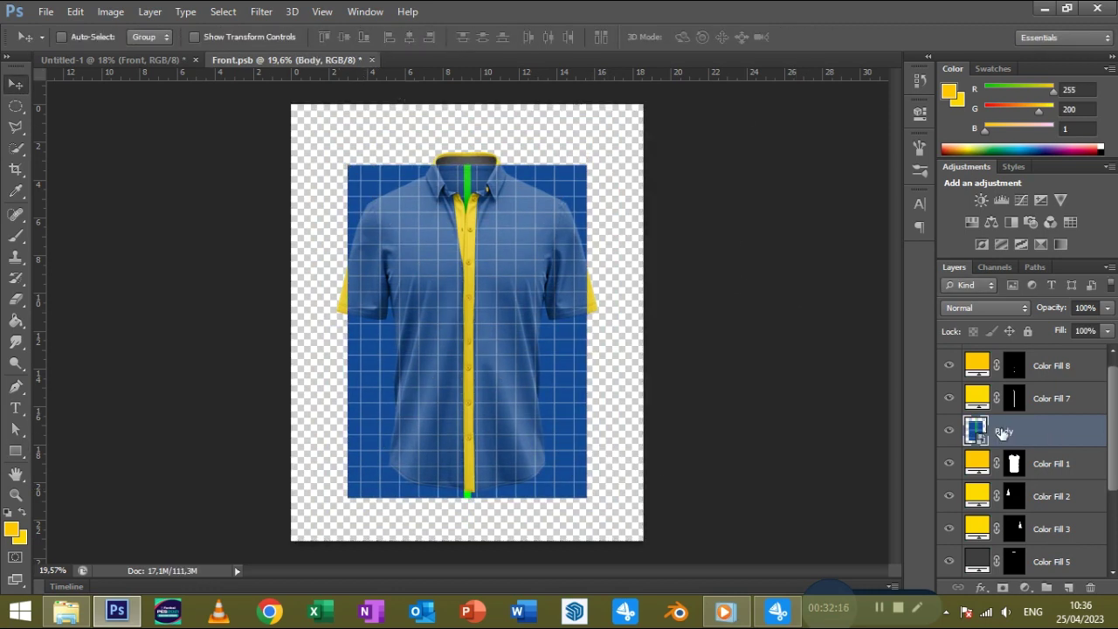
right_click(1001, 433)
left_click(594, 333)
- Warp the Body fabric so its shoulders, hem and sides hug the shirt's torso
key("ctrl+t")
left_click(765, 37)
left_click_drag(586, 165, 583, 182)
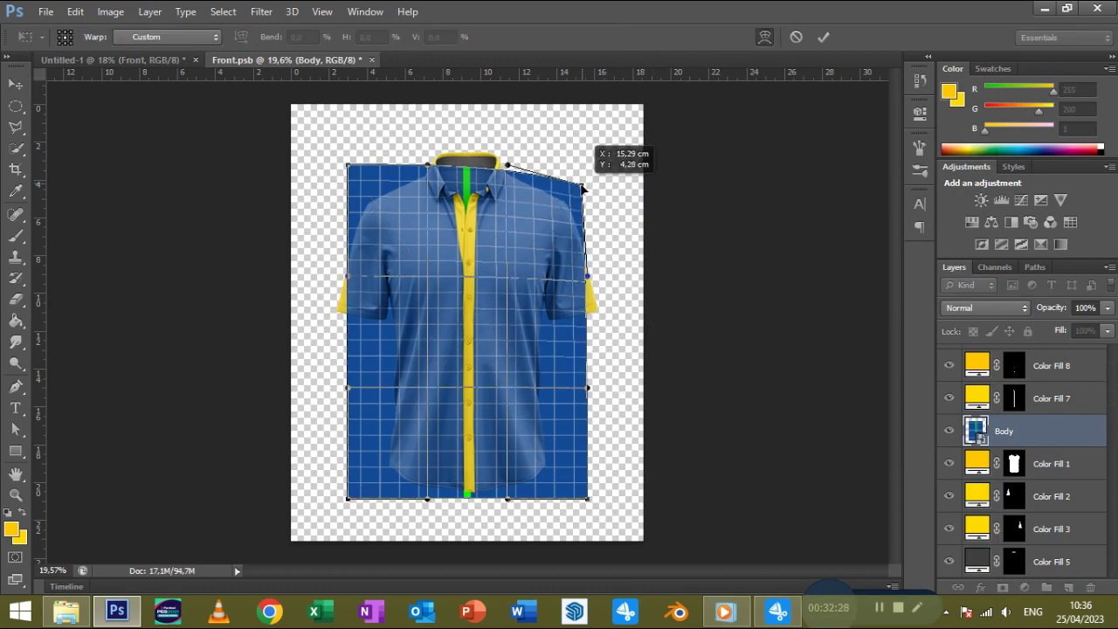
left_click_drag(347, 164, 351, 187)
left_click_drag(348, 499, 365, 466)
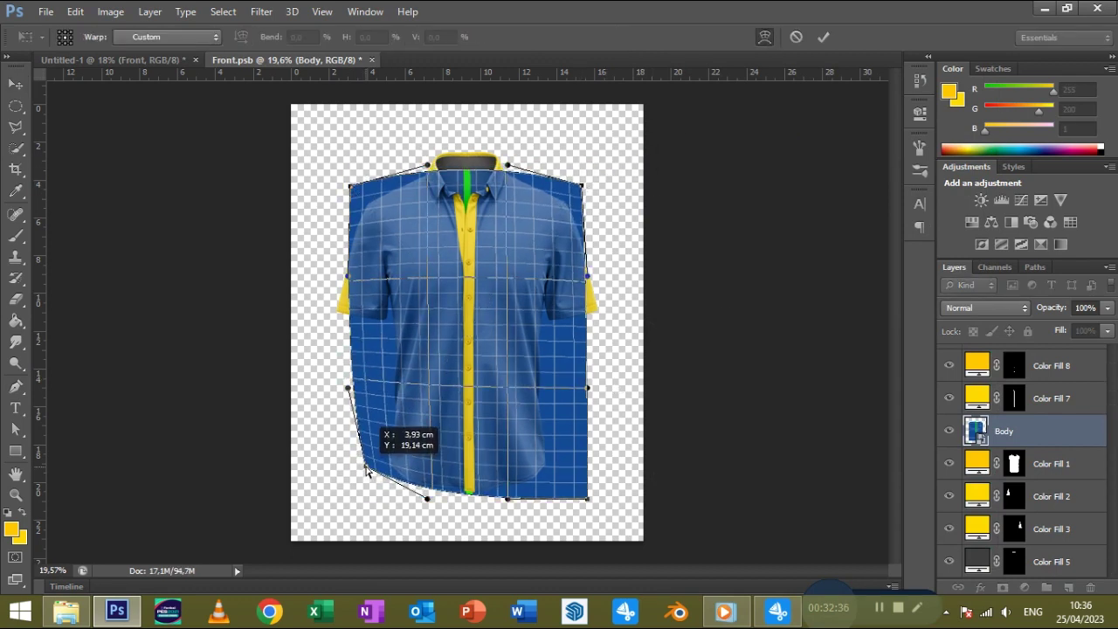
left_click_drag(588, 499, 568, 471)
left_click_drag(402, 472, 419, 503)
left_click_drag(511, 502, 514, 501)
left_click_drag(587, 387, 549, 380)
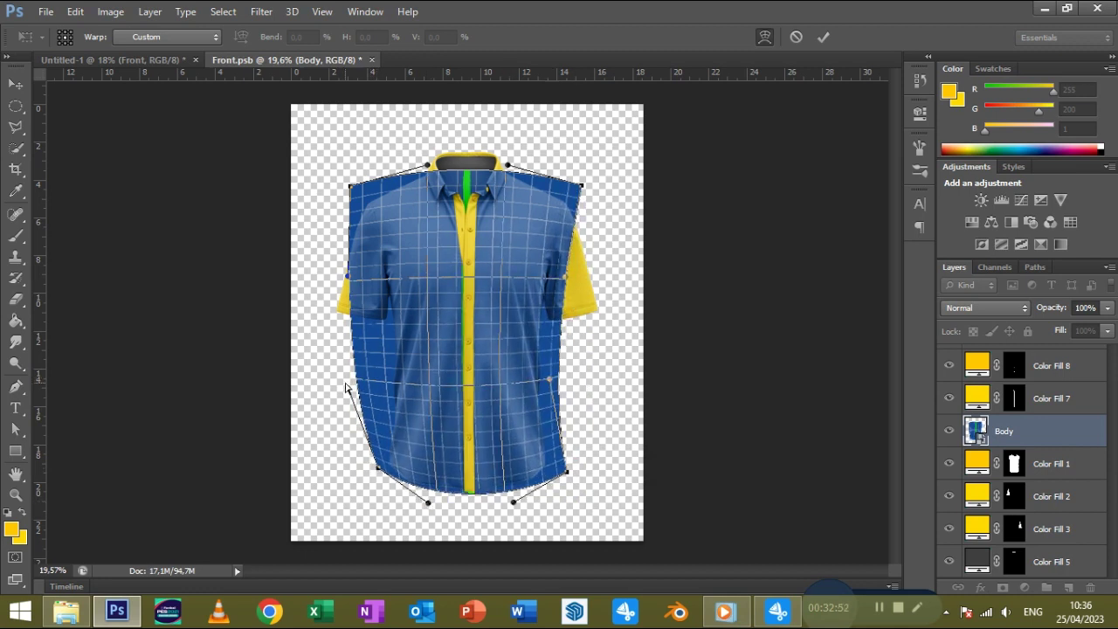
left_click_drag(348, 388, 386, 384)
left_click_drag(350, 278, 372, 284)
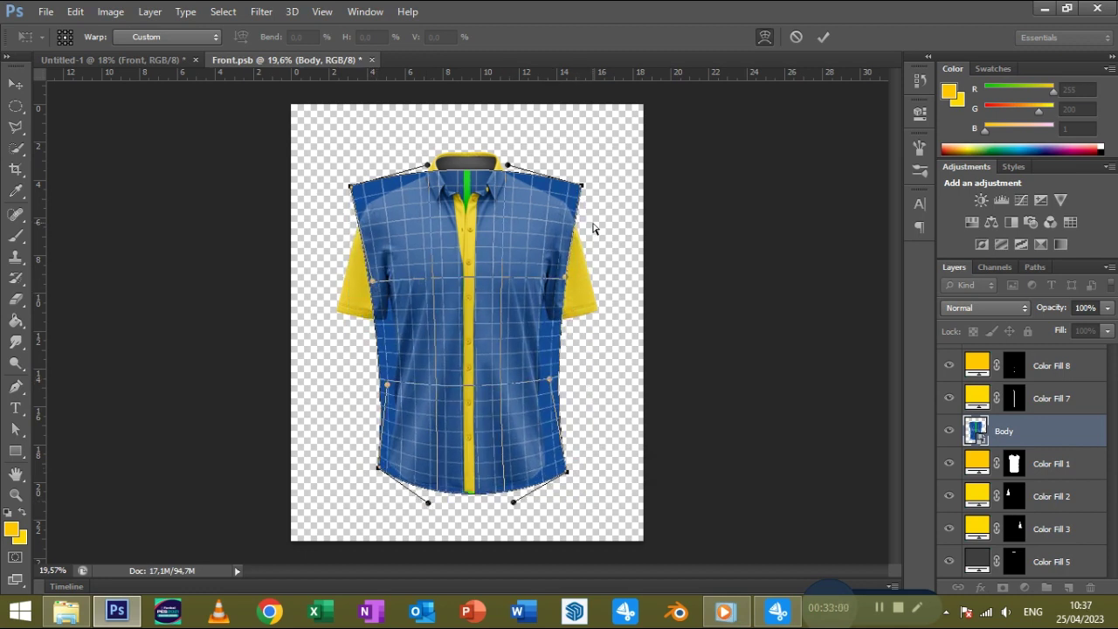
left_click(823, 37)
- Mask Body to the shirt's body outline and check under the Color Fill 7 placket
left_click_drag(1013, 463, 1010, 430)
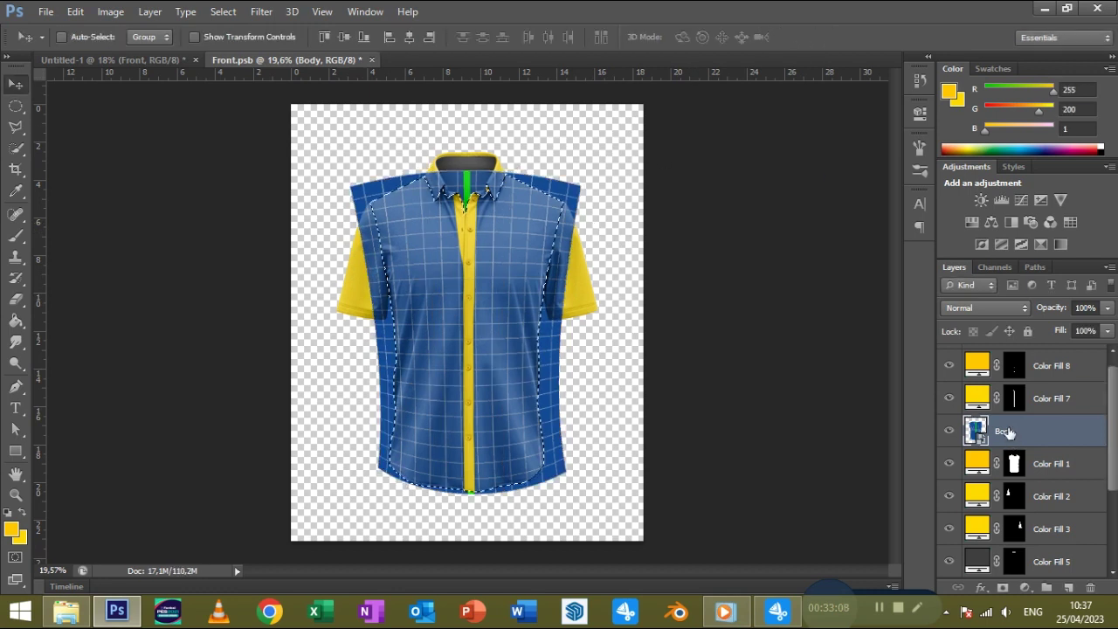
left_click(950, 398)
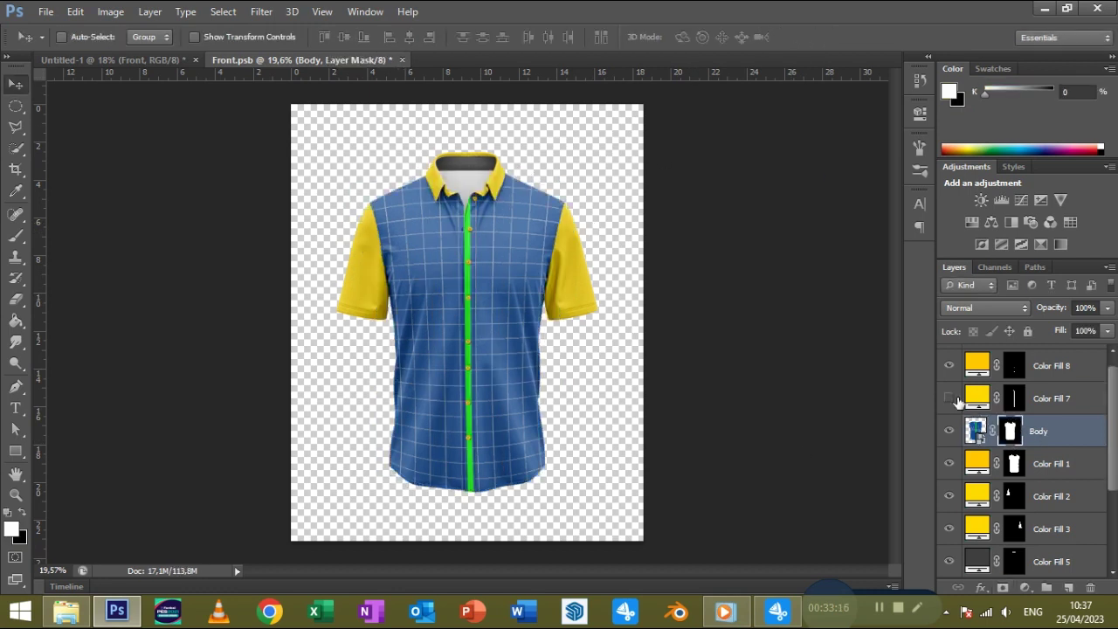
left_click(951, 398)
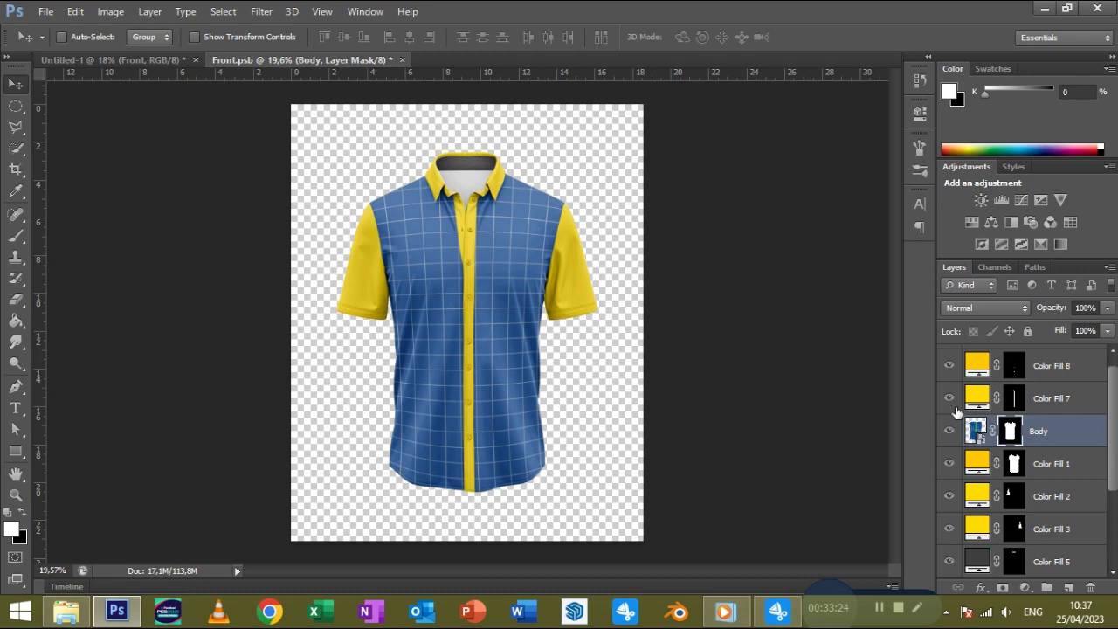
- Try a rectangle over the left sleeve on Color Fill 2, then undo it
left_click(1019, 496)
left_click(16, 451)
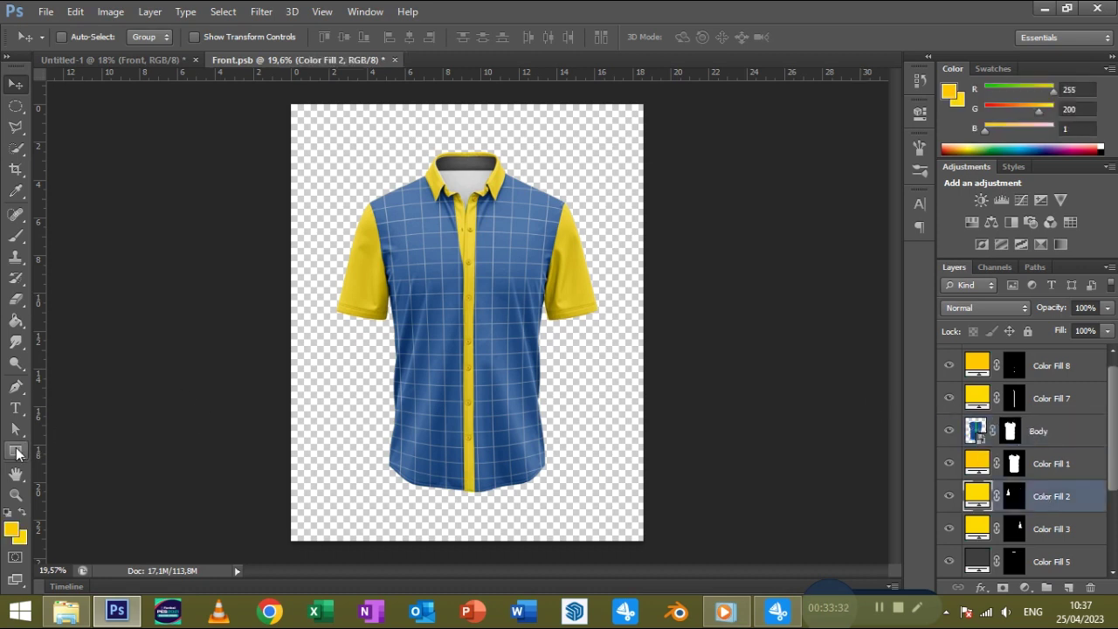
left_click_drag(328, 188, 402, 339)
key("ctrl+z")
- Place the biru grid fabric image and scale it to size
left_click(46, 11)
left_click(63, 277)
left_click(794, 517)
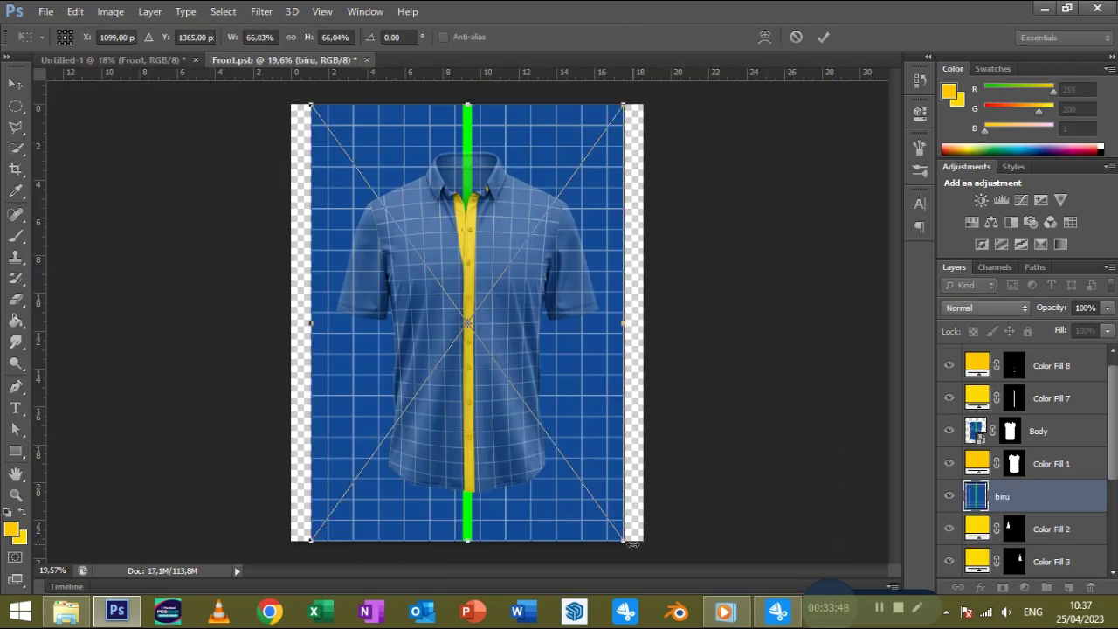
left_click_drag(642, 559, 428, 344)
left_click_drag(458, 410, 476, 429)
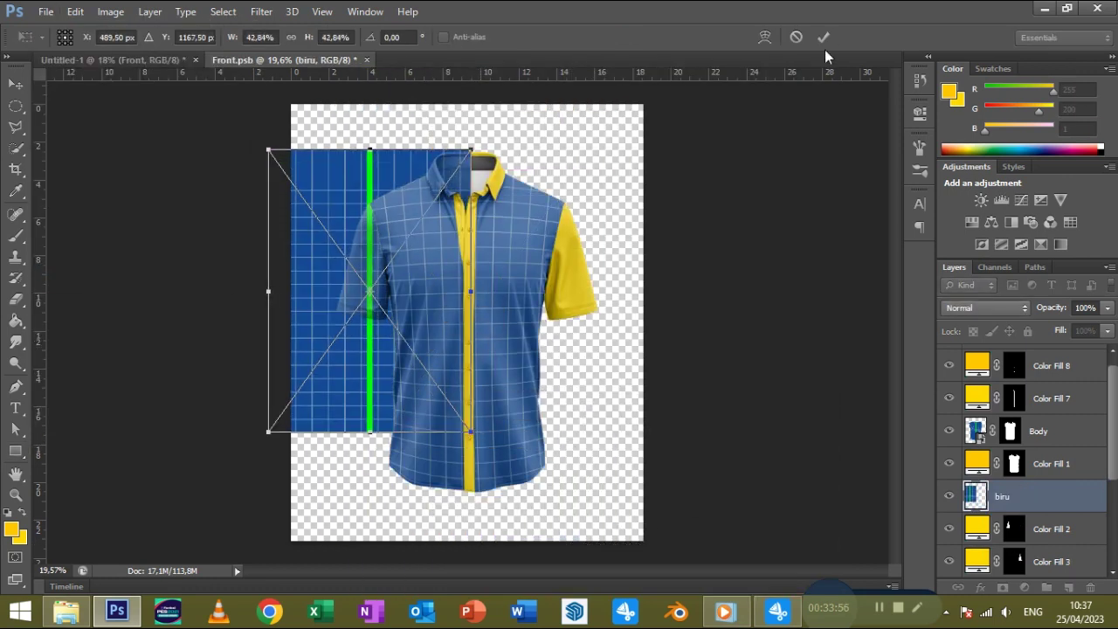
left_click(823, 36)
- Delete the top of the biru fabric and move the remaining strip to sleeve height
left_click(16, 105)
left_click_drag(291, 105, 524, 249)
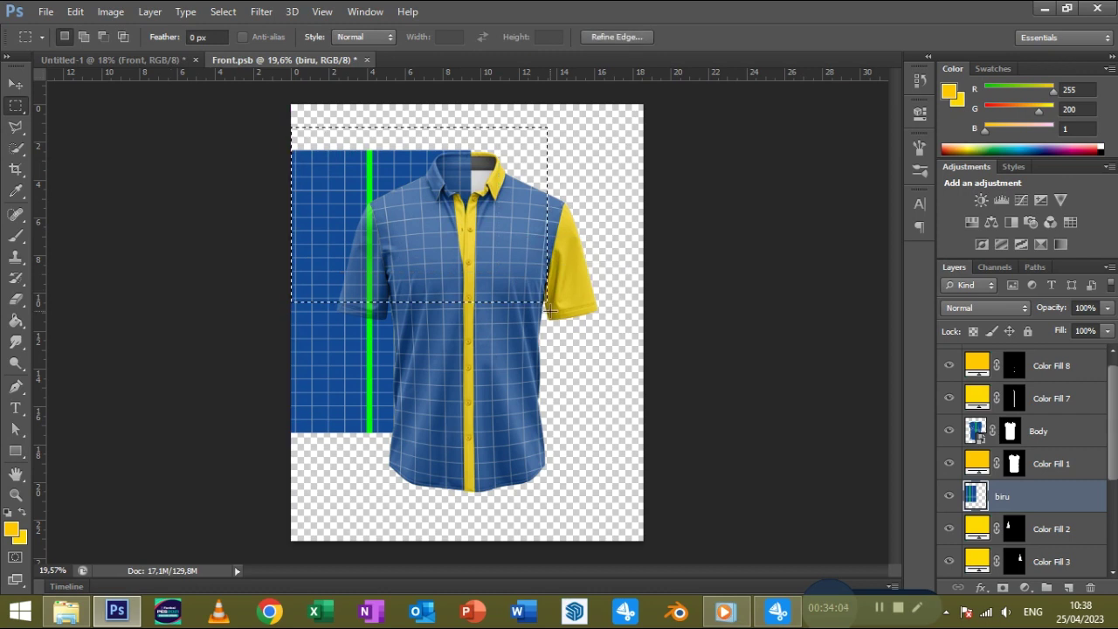
key("v")
left_click_drag(325, 247, 370, 247)
key("m")
left_click_drag(293, 107, 518, 289)
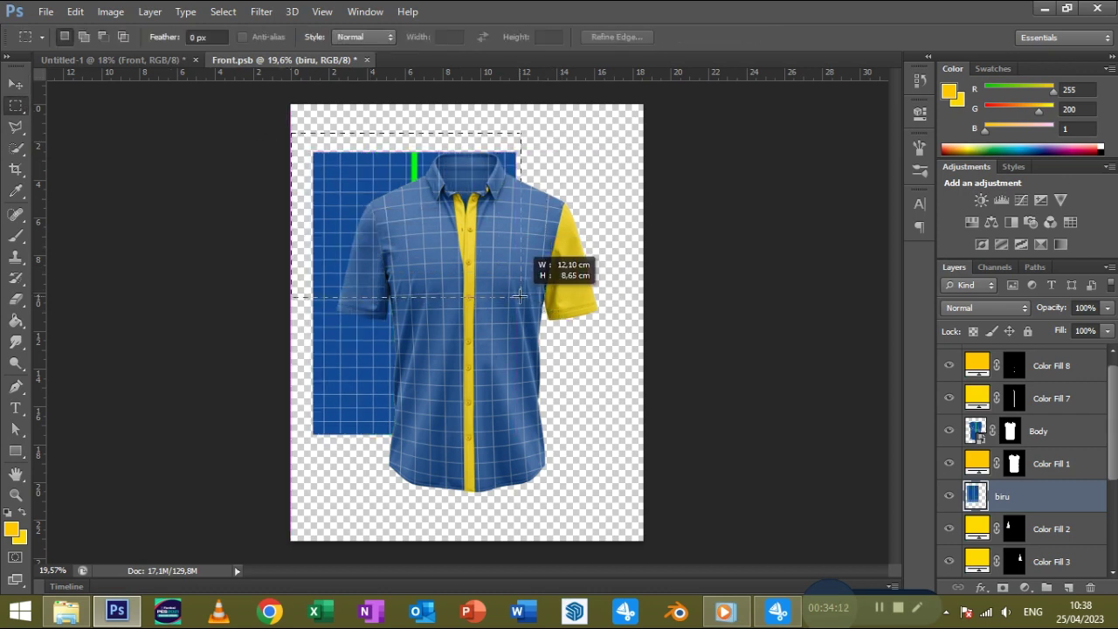
key("Delete")
key("ctrl+d")
key("v")
left_click_drag(319, 400, 297, 302)
left_click_drag(363, 325, 532, 319)
- Duplicate the fabric strip and rename one copy Right
key("ctrl+j")
right_click(1014, 530)
double_click(1013, 528)
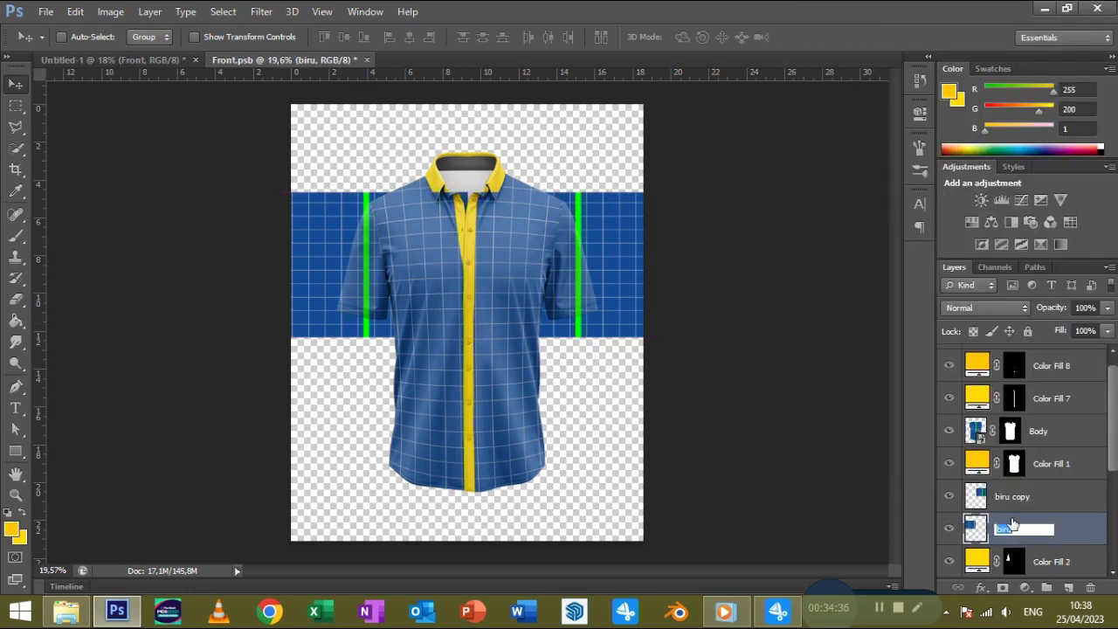
type("Right")
right_click(1011, 524)
- Convert Right to a smart object and warp it over the left-side sleeve
left_click(813, 88)
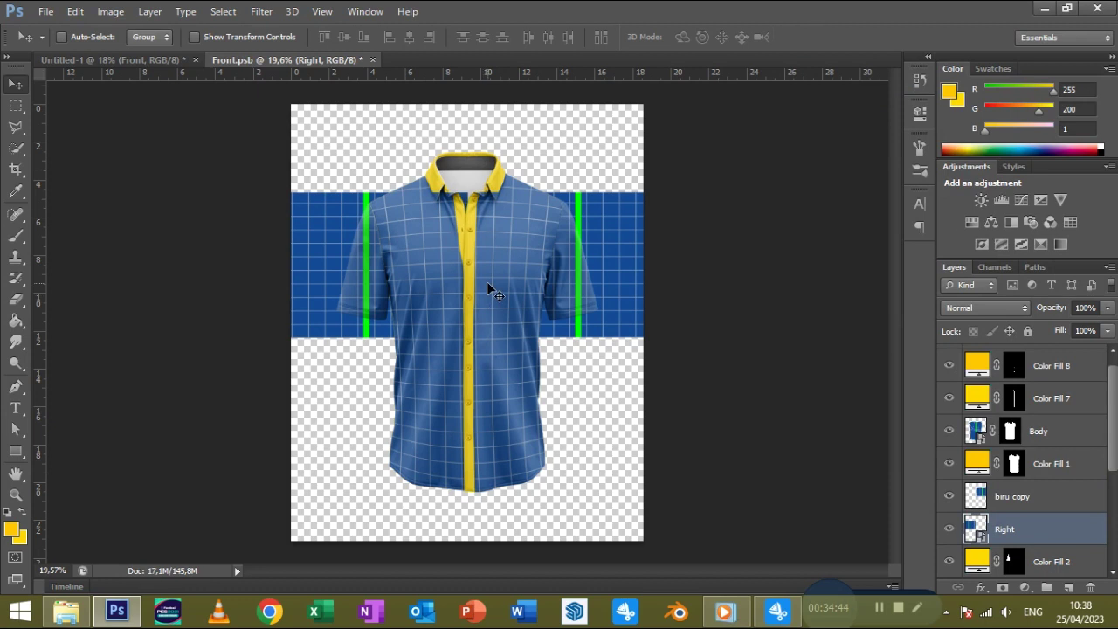
key("ctrl+t")
left_click_drag(300, 193, 425, 192)
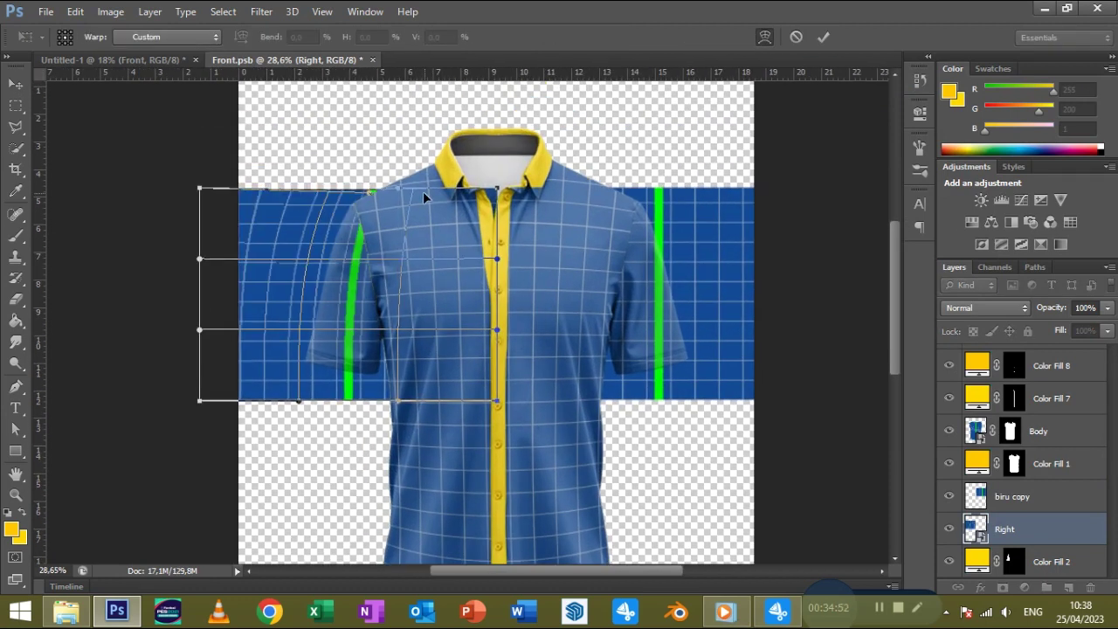
left_click_drag(200, 187, 323, 190)
left_click_drag(222, 378, 267, 362)
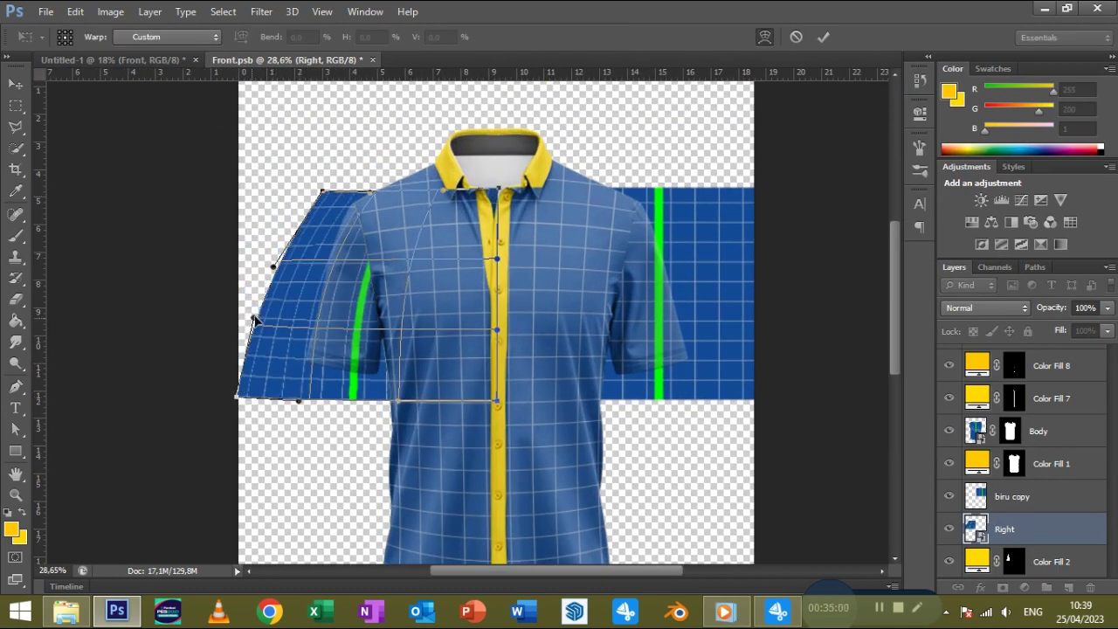
left_click_drag(316, 323, 320, 320)
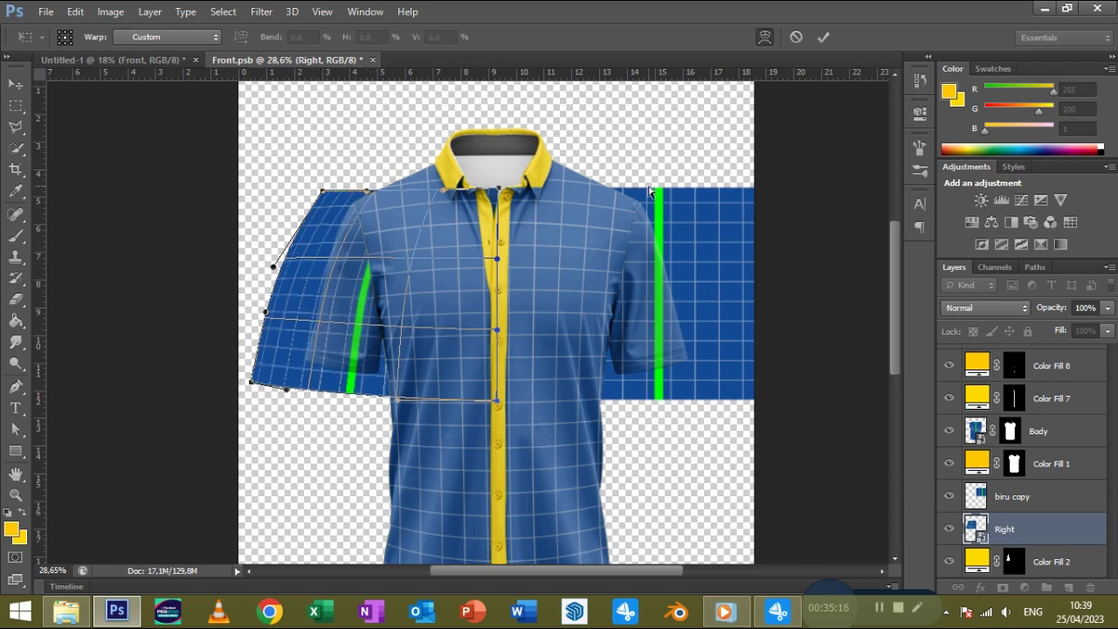
left_click(823, 37)
- Mask the Right strip to the sleeve shape and adjust its top-left corner
scroll(1018, 532, "down", 1)
left_click_drag(1017, 533, 1008, 492)
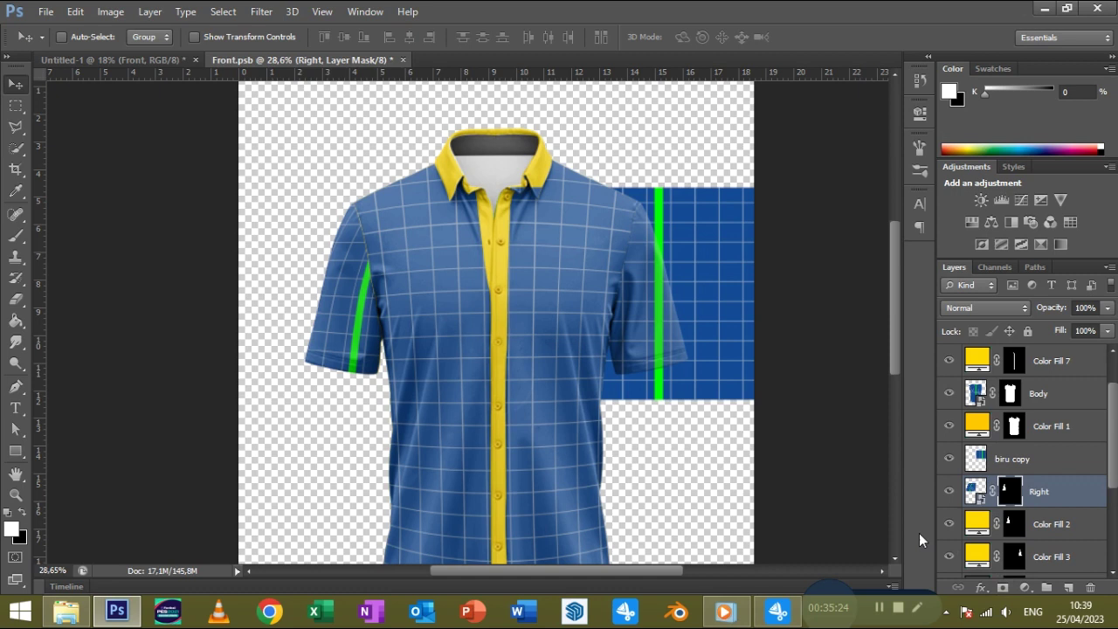
key("ctrl+t")
left_click(774, 36)
scroll(388, 377, "up", 4)
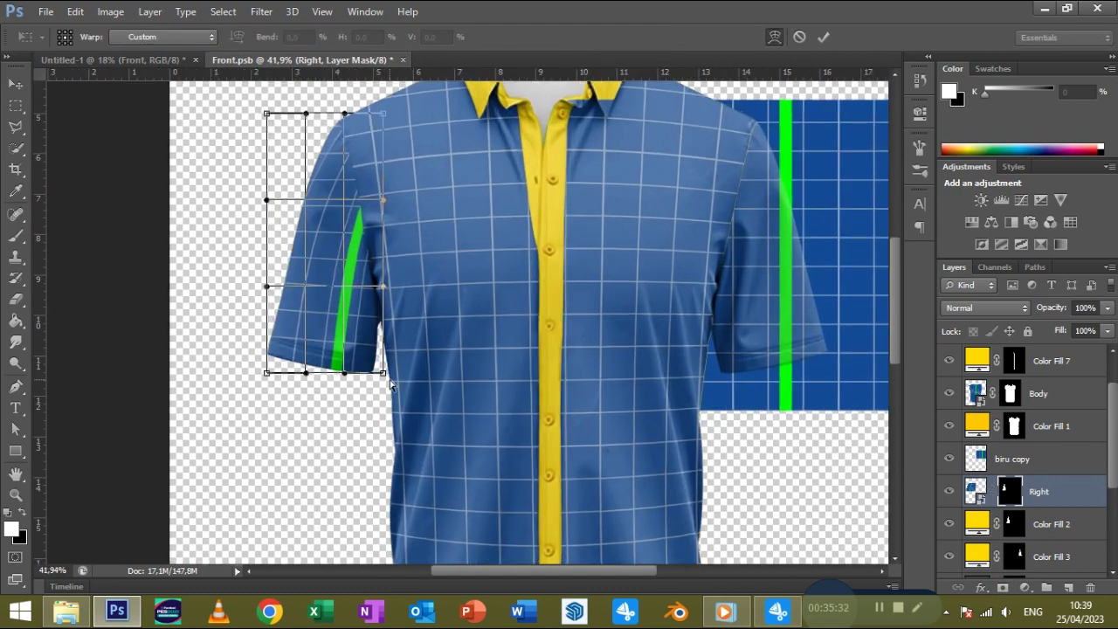
left_click_drag(266, 114, 268, 118)
key("Return")
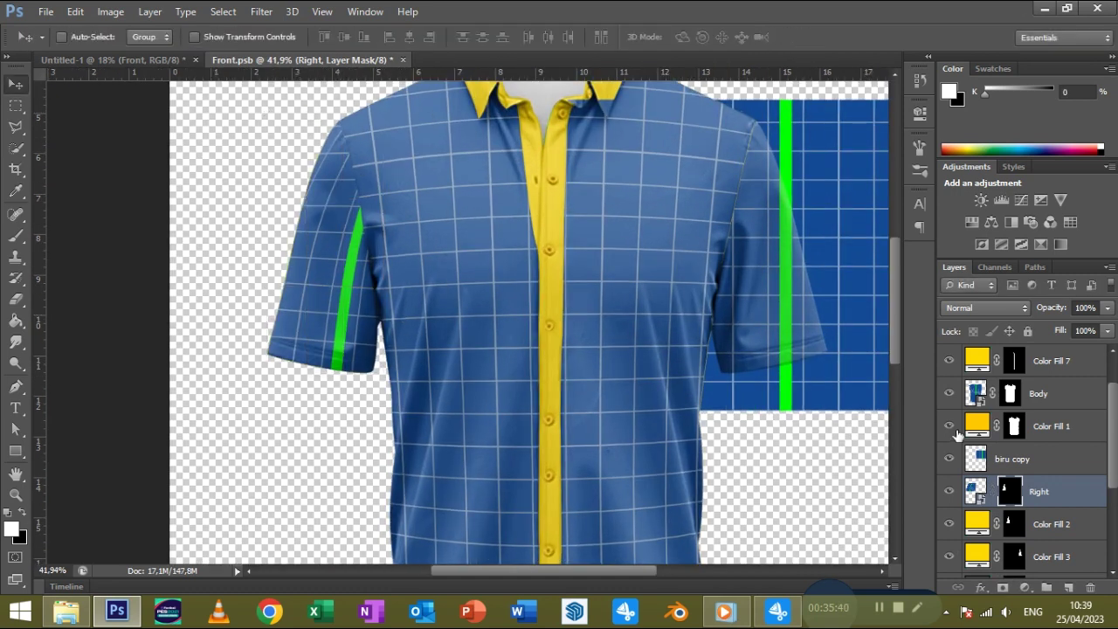
- Rework the Right strip's sleeve warp, then rename the biru copy layer Left
key("ctrl+alt+z")
key("ctrl+t")
left_click(774, 37)
left_click_drag(400, 409, 397, 425)
left_click_drag(239, 395, 240, 385)
left_click_drag(209, 282, 214, 269)
left_click_drag(297, 302, 281, 296)
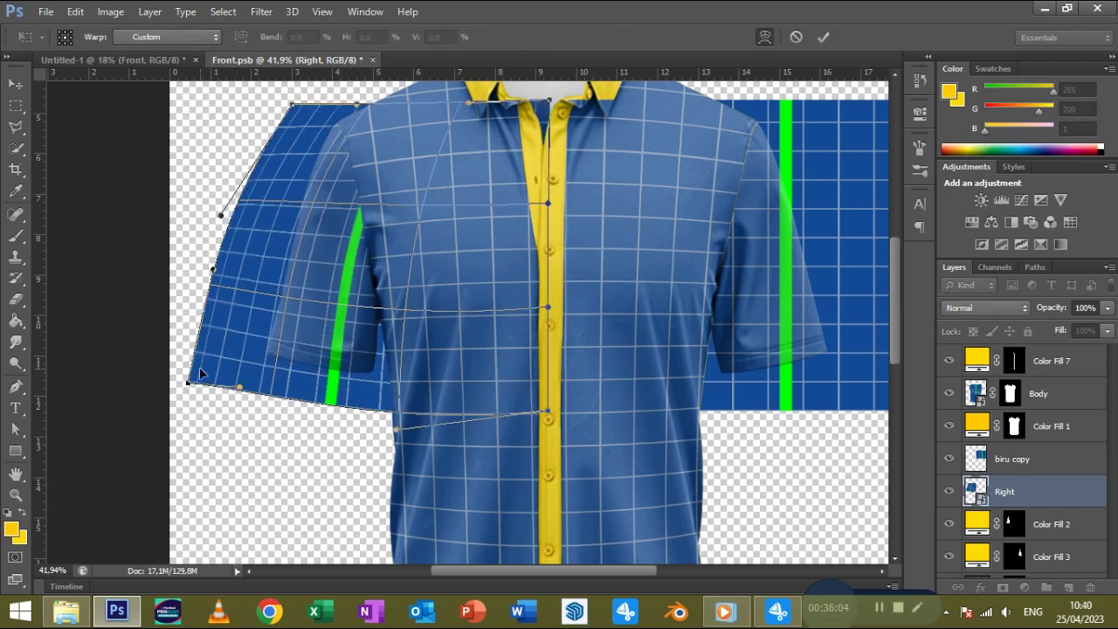
left_click_drag(396, 429, 388, 438)
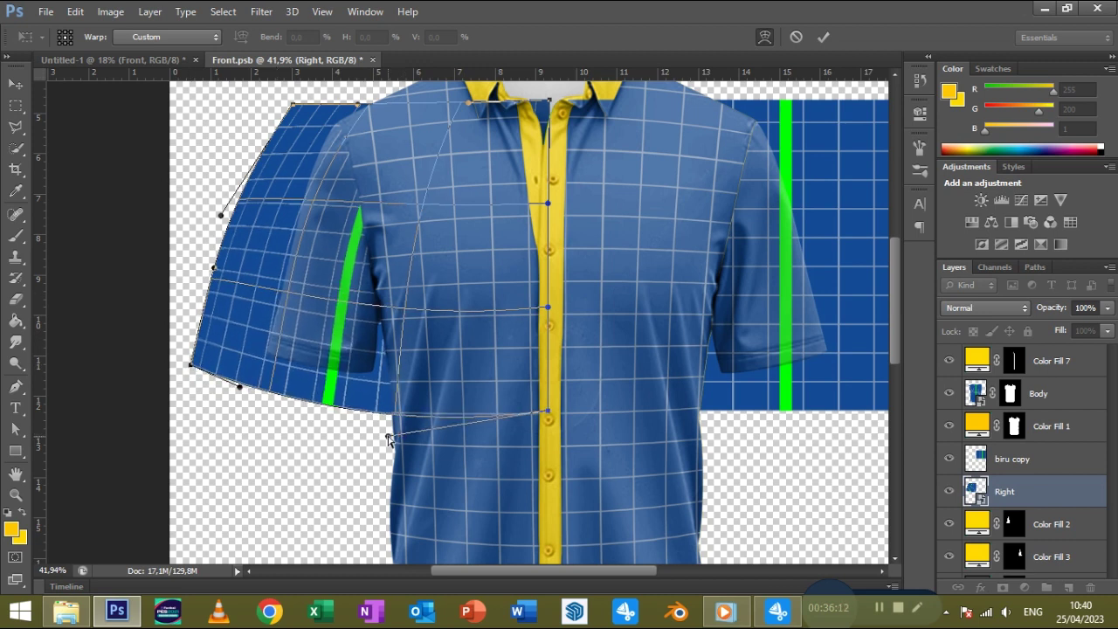
left_click(823, 38)
scroll(649, 444, "right", 3)
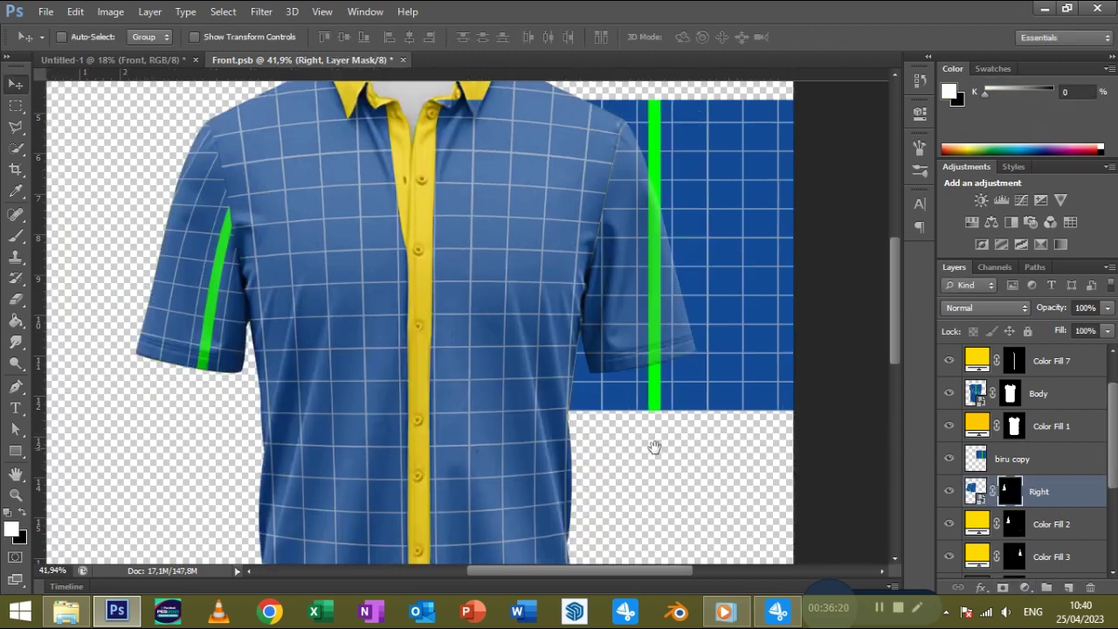
double_click(1013, 459)
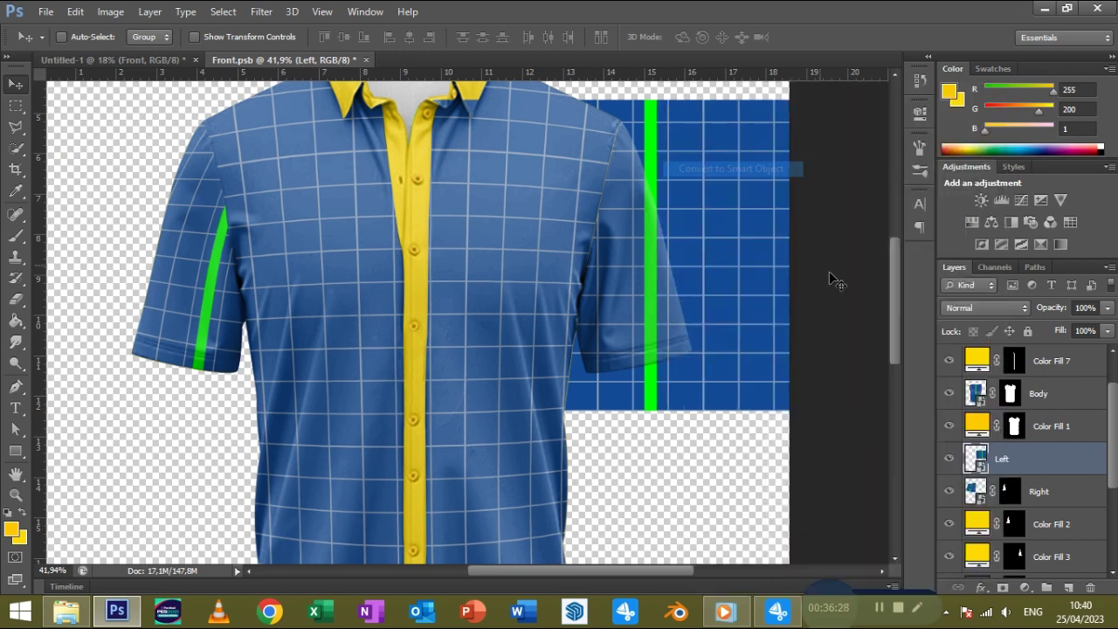
- Warp the Left strip's top, right edge and bottom to curve over the sleeve
key("ctrl+t")
left_click(769, 39)
scroll(509, 117, "right", 2)
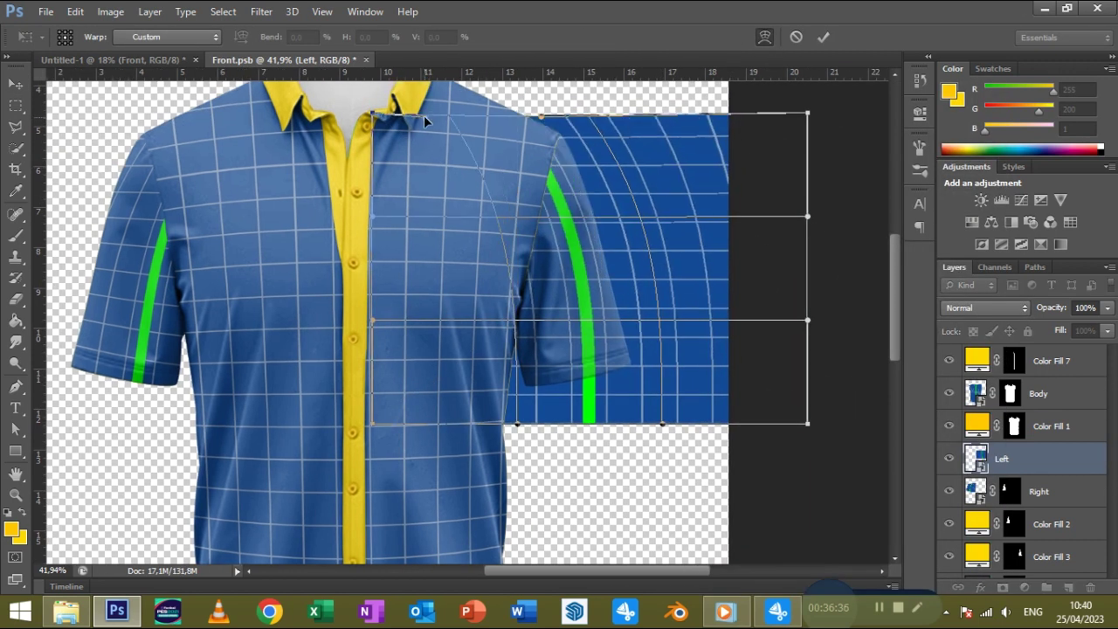
left_click_drag(807, 114, 619, 115)
left_click_drag(807, 320, 730, 321)
left_click_drag(807, 423, 715, 400)
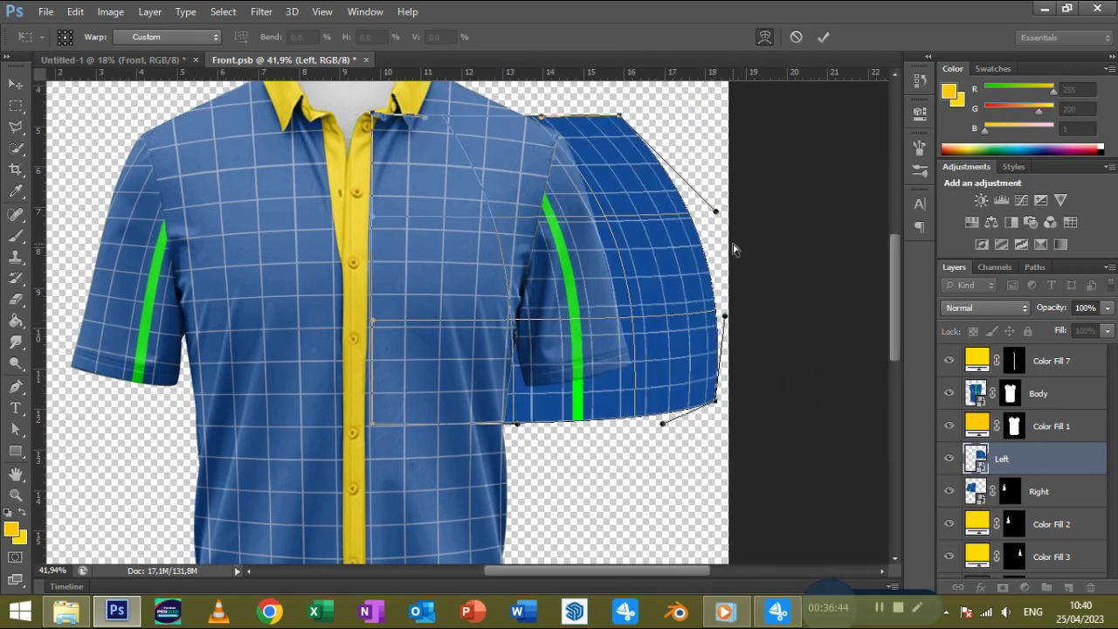
left_click_drag(729, 320, 694, 306)
left_click_drag(501, 115, 488, 119)
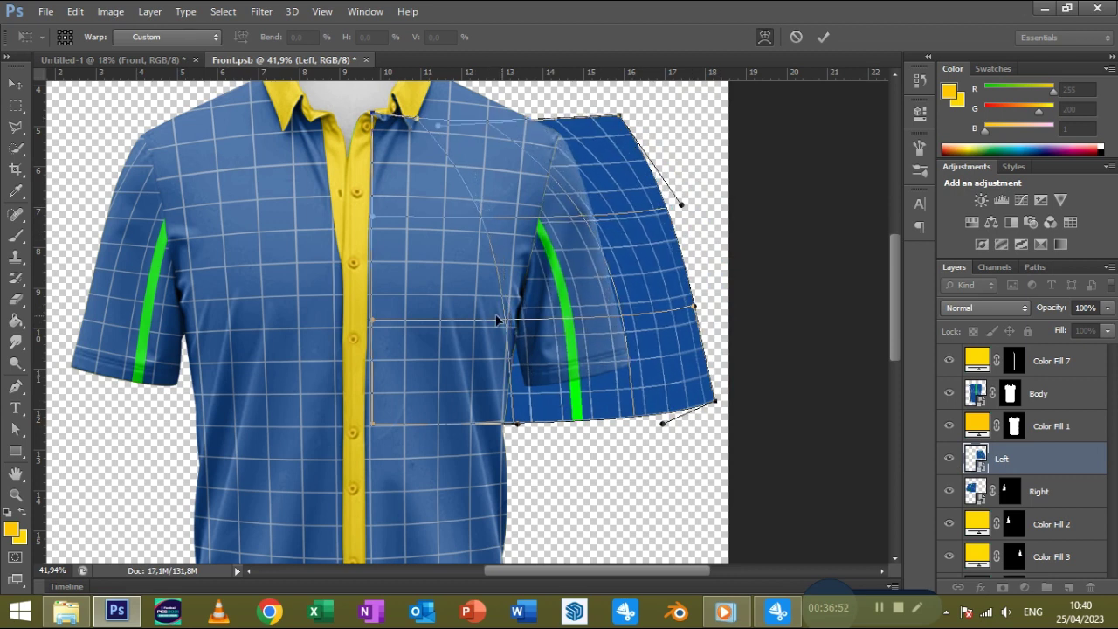
left_click_drag(715, 400, 706, 370)
left_click_drag(661, 420, 664, 382)
- Refine the Left strip's corners to the sleeve outline, apply the warp and mask it
left_click_drag(520, 430, 516, 425)
left_click_drag(372, 321, 378, 337)
left_click_drag(645, 310, 626, 298)
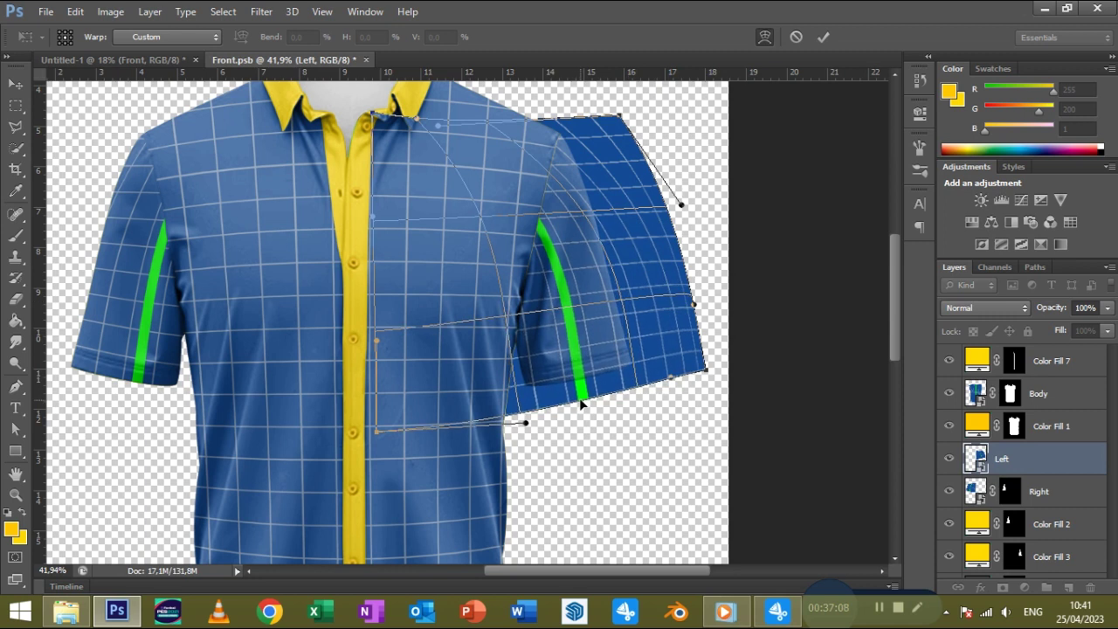
left_click_drag(706, 369, 697, 380)
left_click_drag(646, 305, 632, 298)
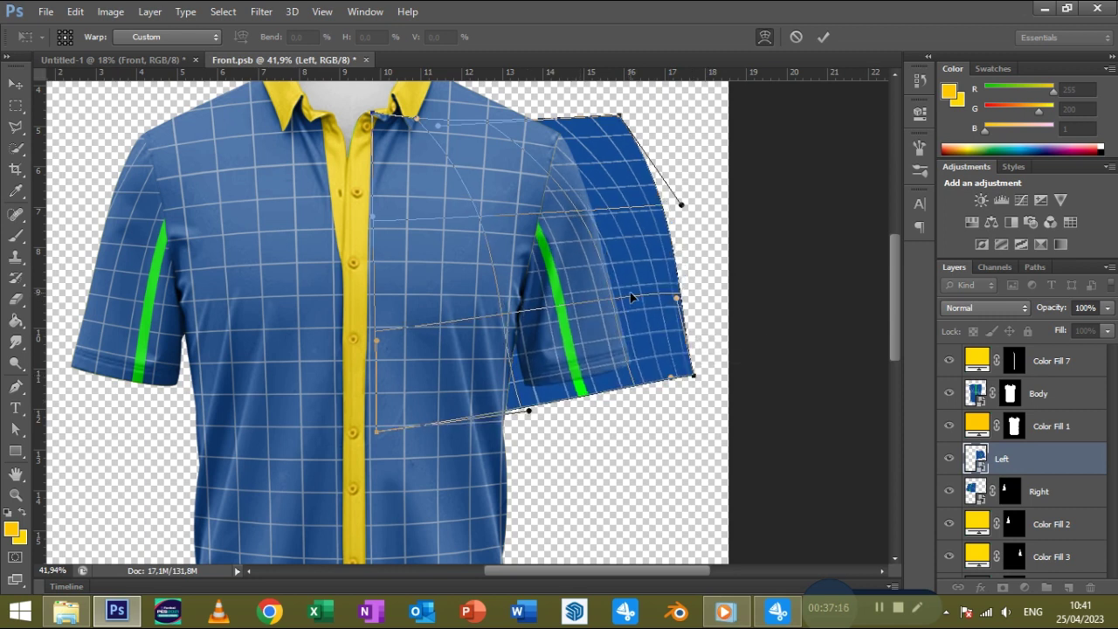
left_click_drag(524, 118, 499, 125)
mouse_move(554, 411)
left_mouse_down()
mouse_move(518, 389)
mouse_move(513, 422)
left_mouse_up()
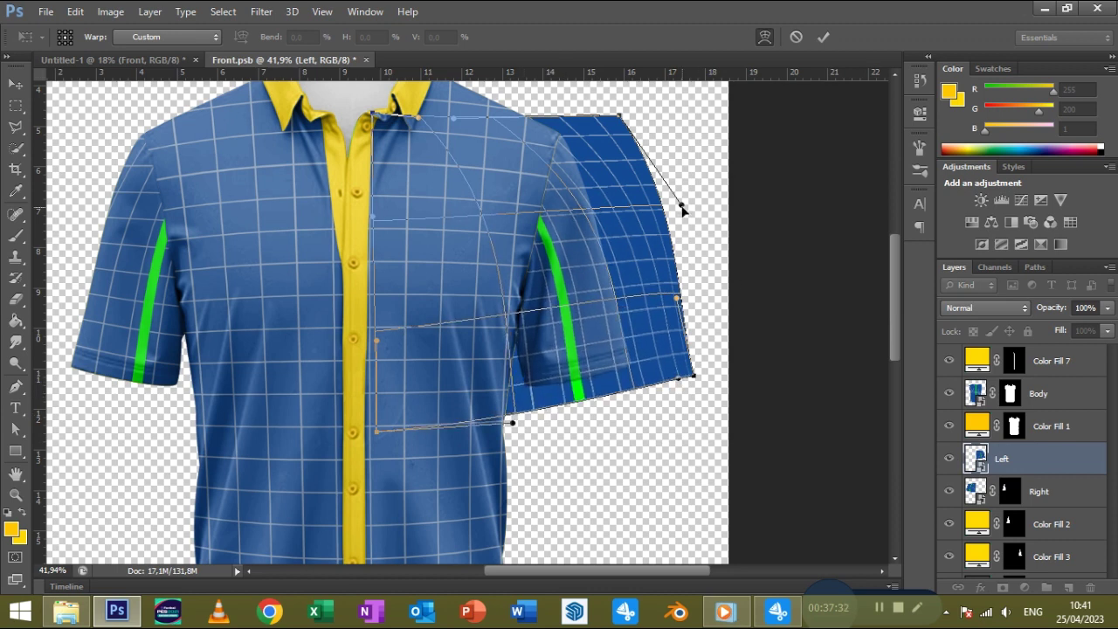
left_click_drag(681, 205, 681, 213)
left_click(823, 36)
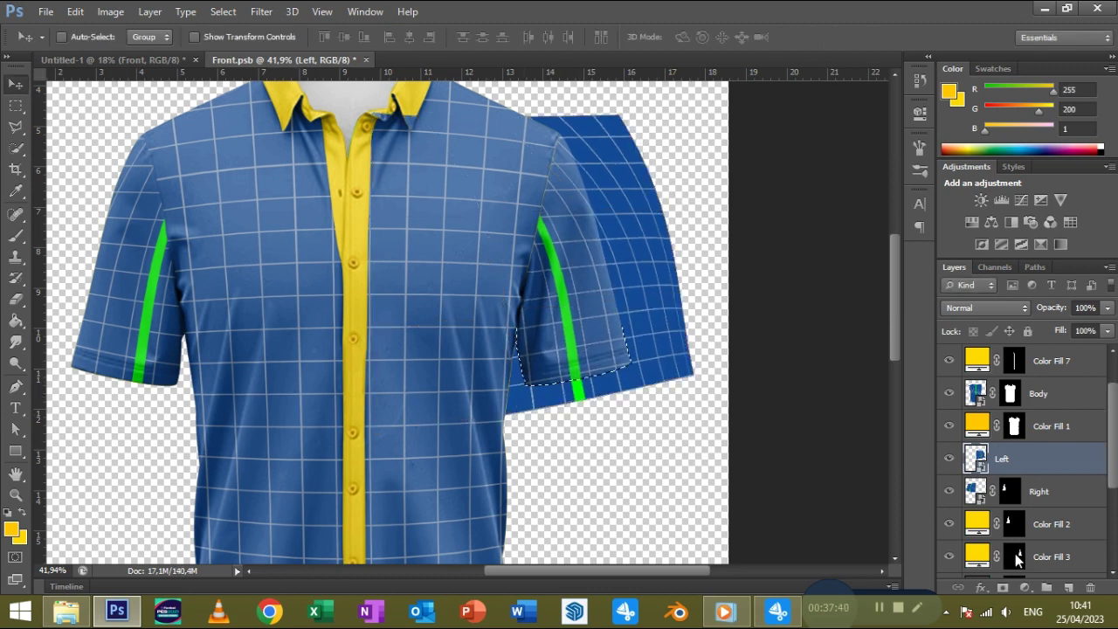
key("ctrl+0")
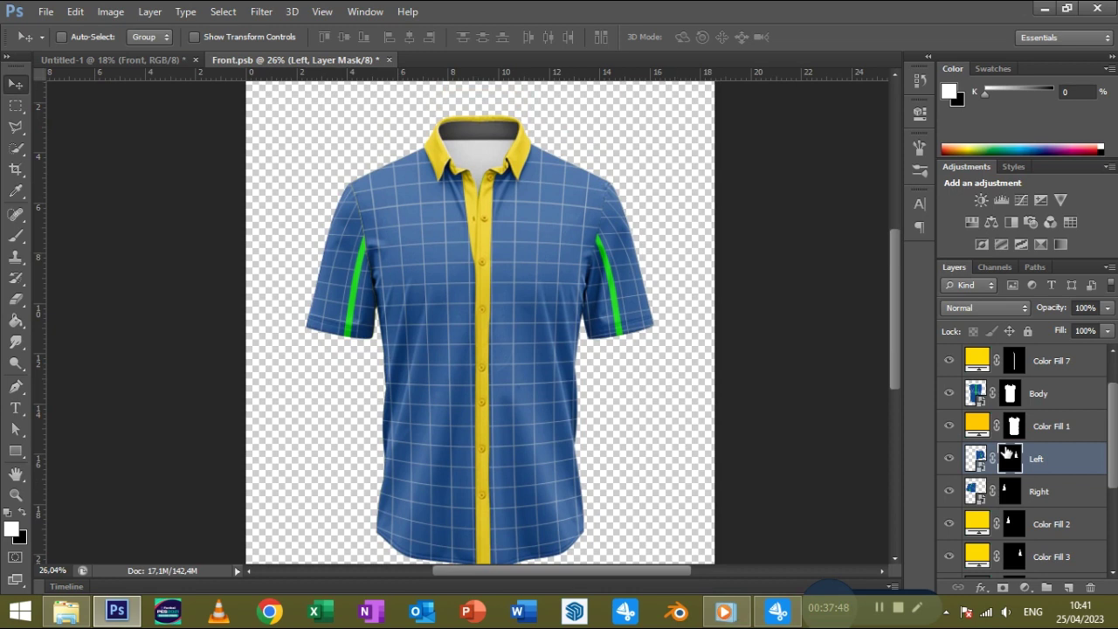
- Group the Body, Left and Right layers as Smart
left_click(1039, 491, "shift")
left_click(1040, 393, "ctrl")
key("ctrl+g")
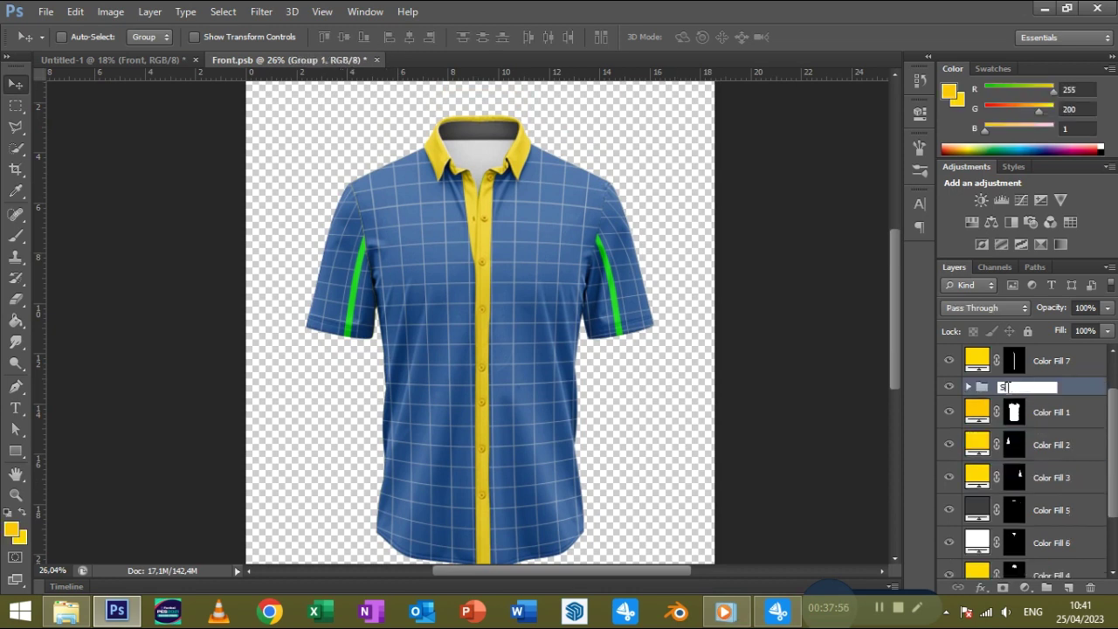
left_click_drag(1009, 393, 1009, 390)
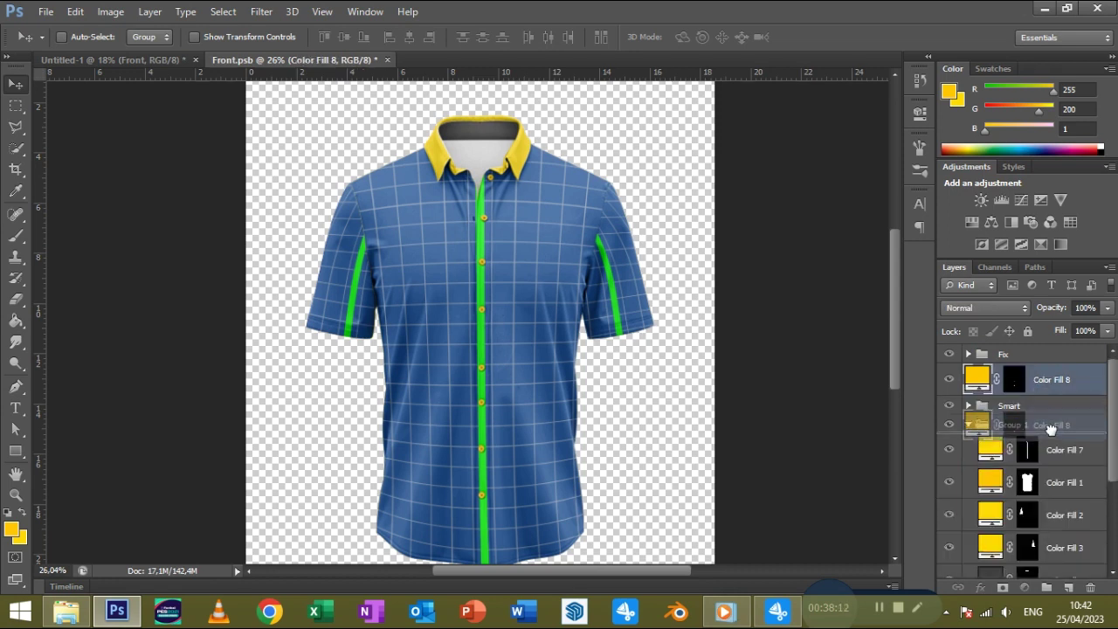
- Gather the Color Fill layers into a group named Color above Smart
left_click_drag(1048, 379, 1012, 398)
type("r")
key("Return")
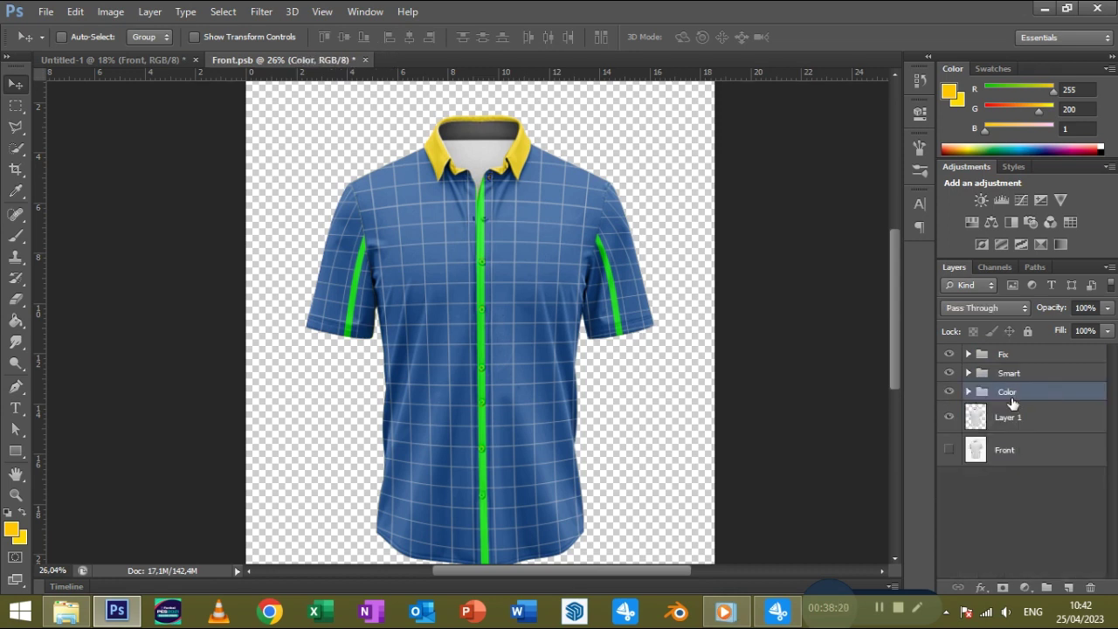
left_click(969, 373)
left_click(970, 373)
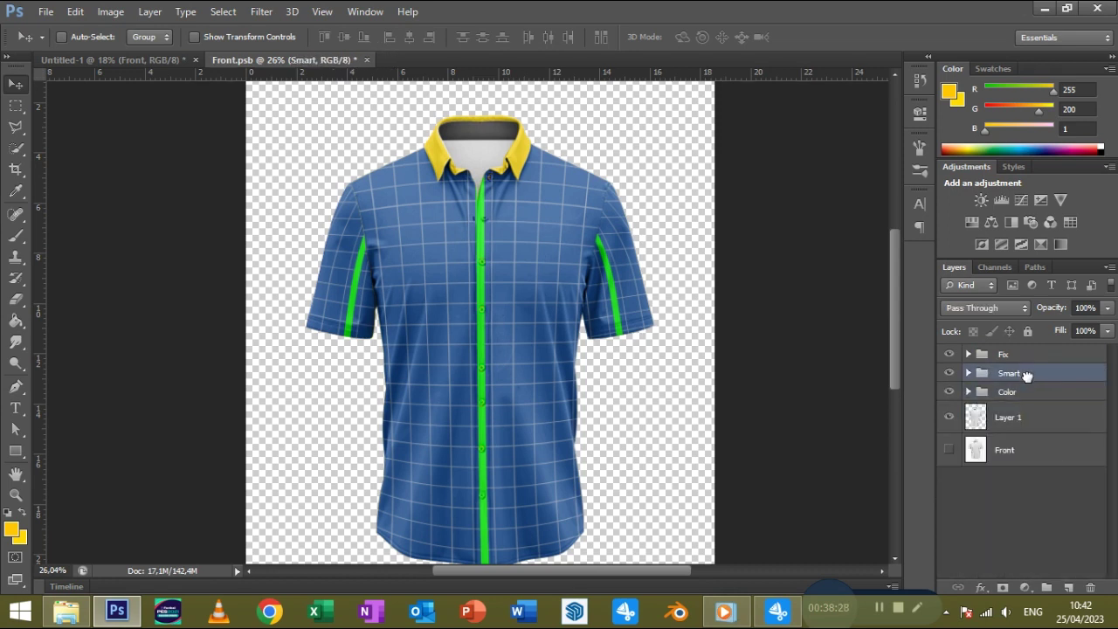
left_click_drag(1028, 374, 1028, 400)
- Hide Color Fill 1, 2 and 3 so the body and sleeves show the fabric
left_click(968, 373)
left_click(949, 463)
left_click(949, 496)
left_click(947, 529)
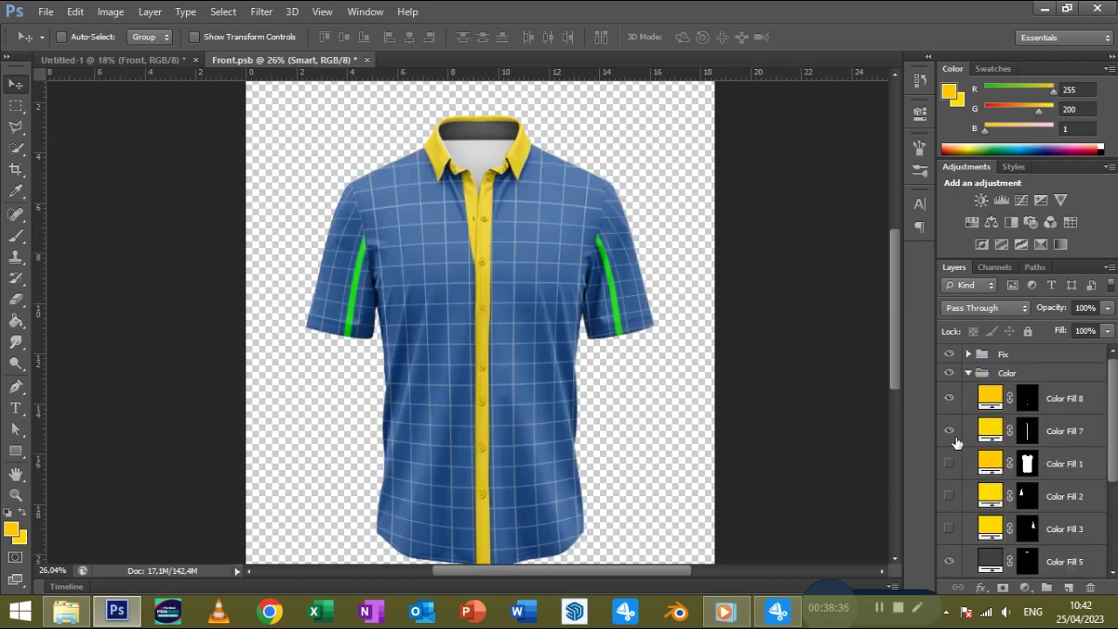
left_click(968, 373)
- Place the light-blue dash pattern inside the Body smart object and save it
double_click(990, 419)
left_click(45, 12)
left_click(69, 289)
left_click(796, 519)
left_click_drag(619, 534, 625, 540)
key("Return")
key("ctrl+w")
key("Return")
- Sample the pattern's light blue as the foreground colour in the Body contents
double_click(993, 426)
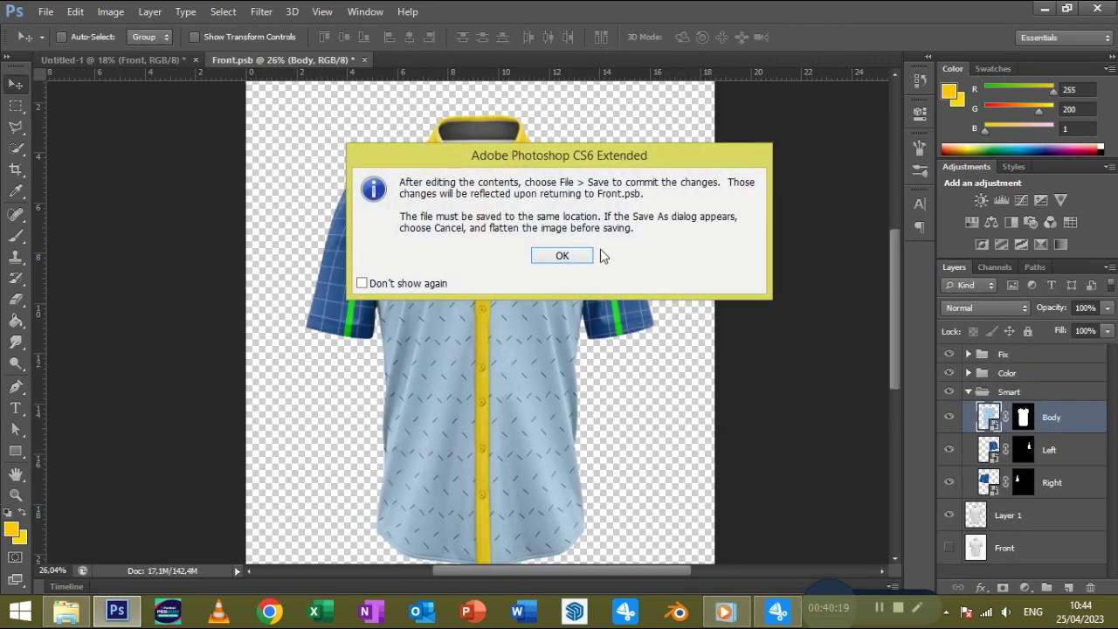
left_click(559, 253)
left_click(12, 528)
left_click(347, 332)
key("Return")
left_click(280, 59)
- Open the Left sleeve smart object and save its changes
double_click(987, 437)
left_click(559, 252)
left_click(507, 59)
key("ctrl+Tab")
left_click(800, 59)
key("Return")
- Drag the dash pattern into the Right sleeve smart object and close it
double_click(988, 482)
left_click(578, 267)
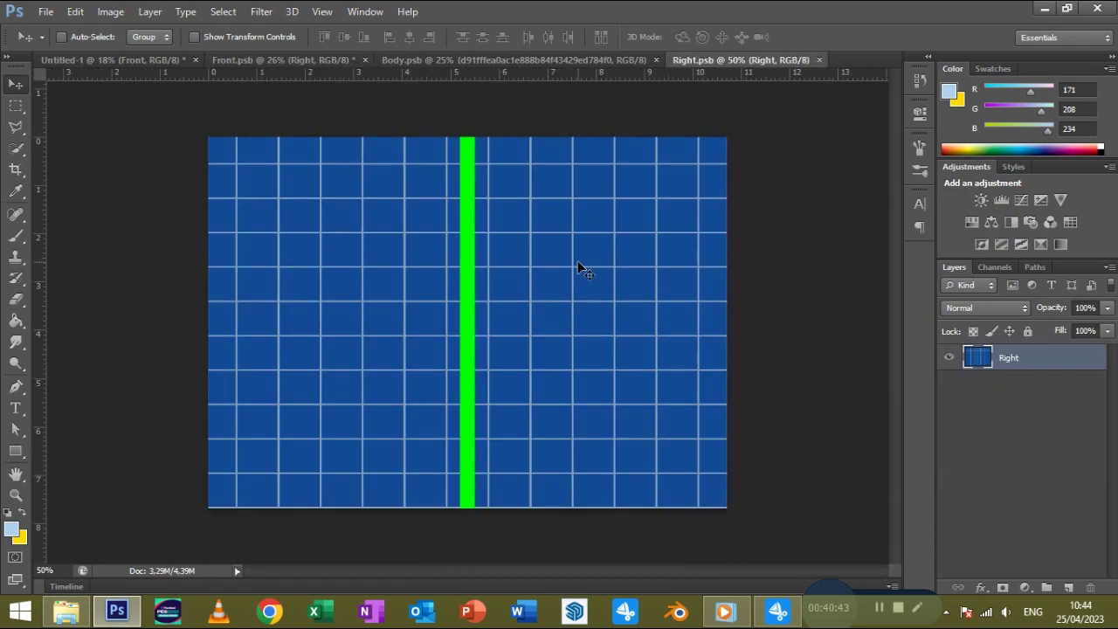
left_click_drag(579, 267, 693, 163)
key("ctrl+w")
- Save the right-sleeve edits and close the Body document
left_click(432, 224)
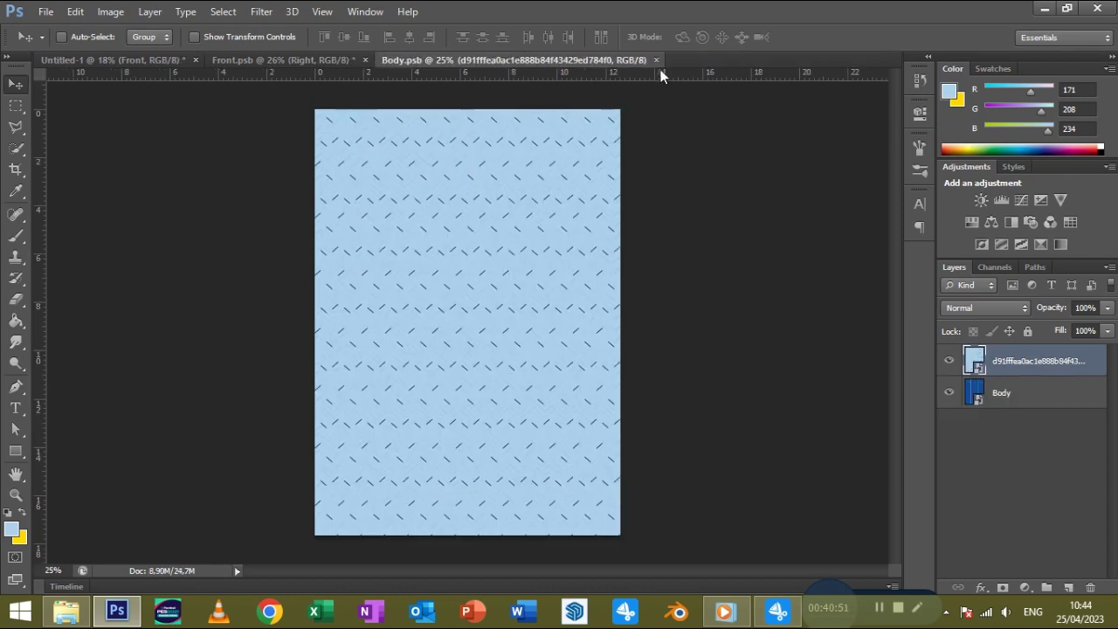
left_click(659, 61)
left_click(969, 399)
left_click(967, 372)
- Set the placket fill (Color Fill 7) to light blue and the buttons (Color Fill 8) to white
double_click(988, 434)
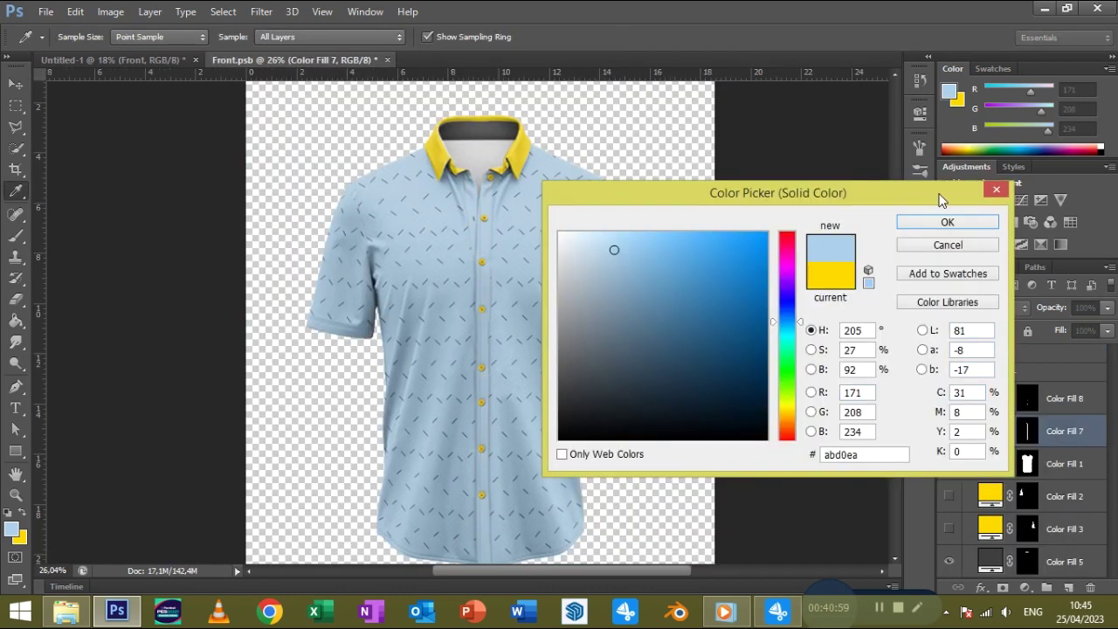
left_click(949, 215)
double_click(990, 398)
left_click(559, 217)
left_click(948, 214)
- Tone the collar fill to a grey-blue and fit the whole front shirt in the window
scroll(990, 489, "down", 3)
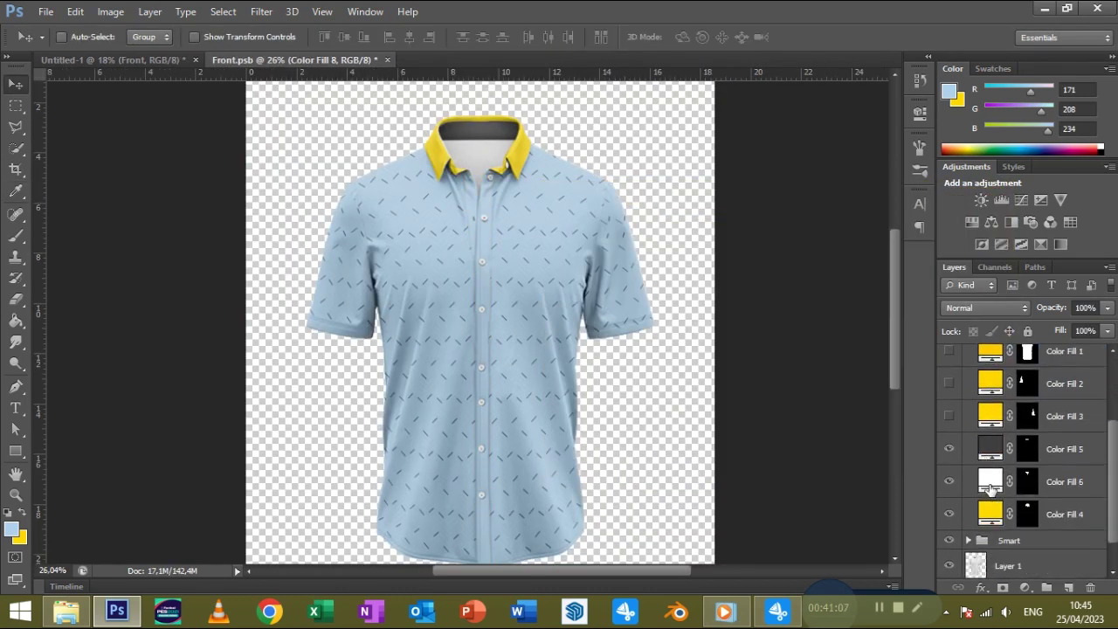
double_click(991, 515)
key("Return")
left_click_drag(614, 250, 594, 311)
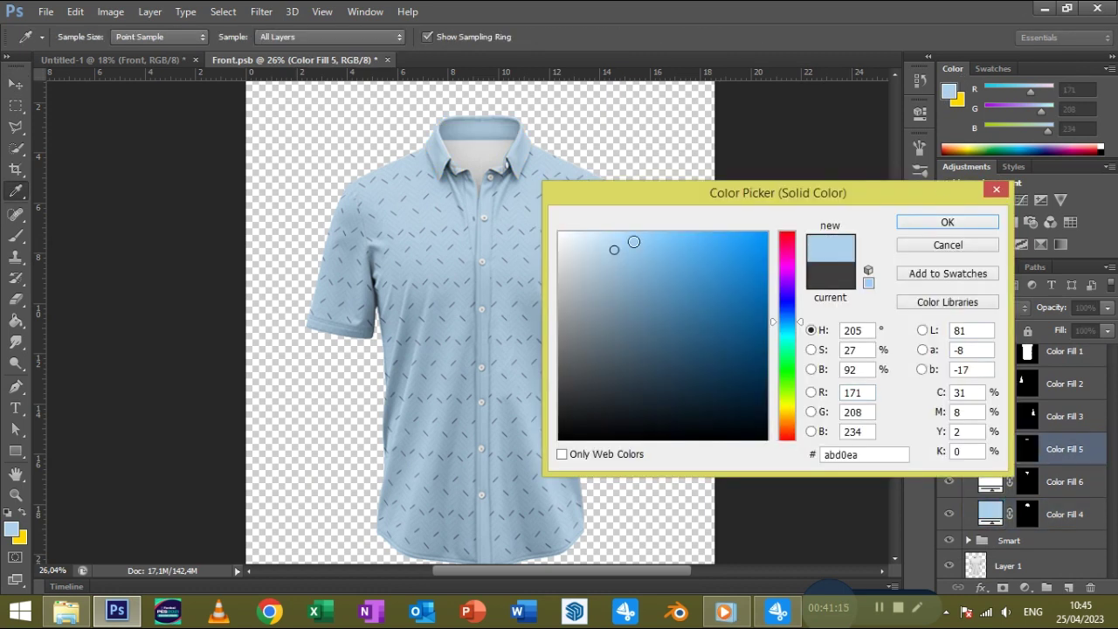
key("Return")
key("v")
scroll(1004, 384, "up", 1)
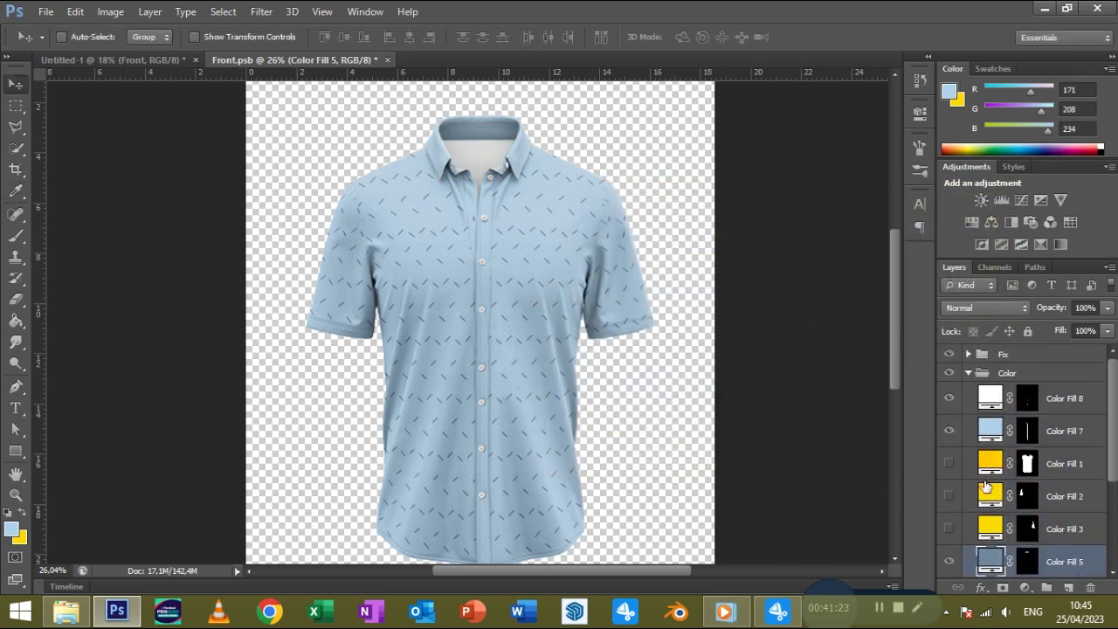
left_click(967, 373)
key("ctrl+0")
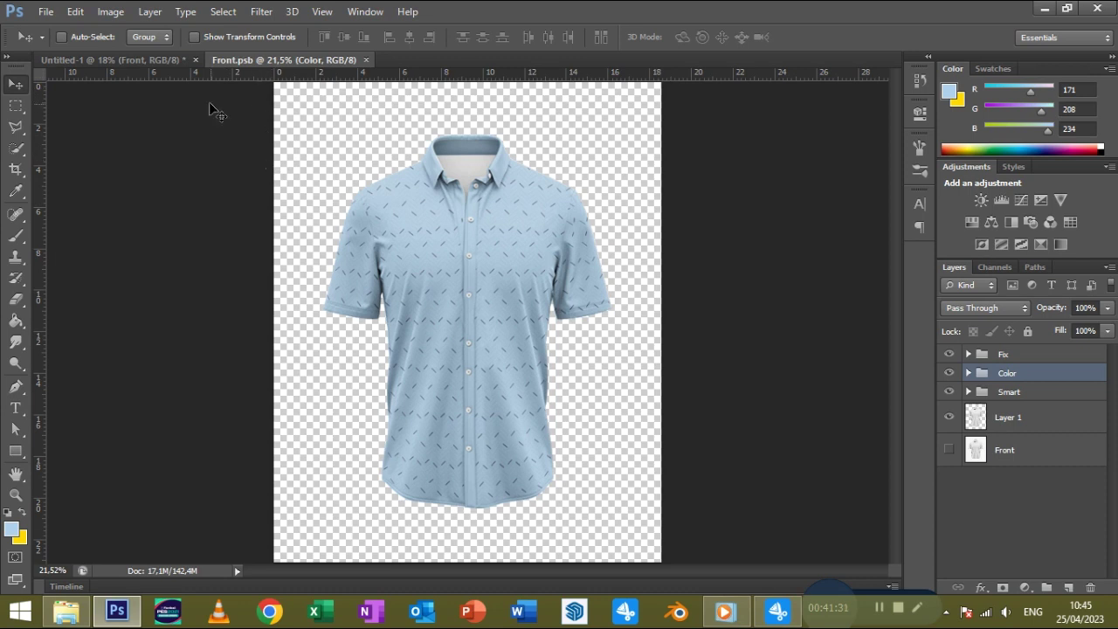
- In the composite, hide the white background and rename the back-shirt layer 'Blaxk'
key("ctrl+Tab")
left_click(949, 404)
right_click(1022, 380)
double_click(1027, 380)
type("Blaxk")
key("Return")
- Open the Blaxk smart object for editing and rasterize its back-shirt layer
right_click(985, 388)
key("Escape")
double_click(979, 385)
right_click(1005, 367)
left_click(692, 229)
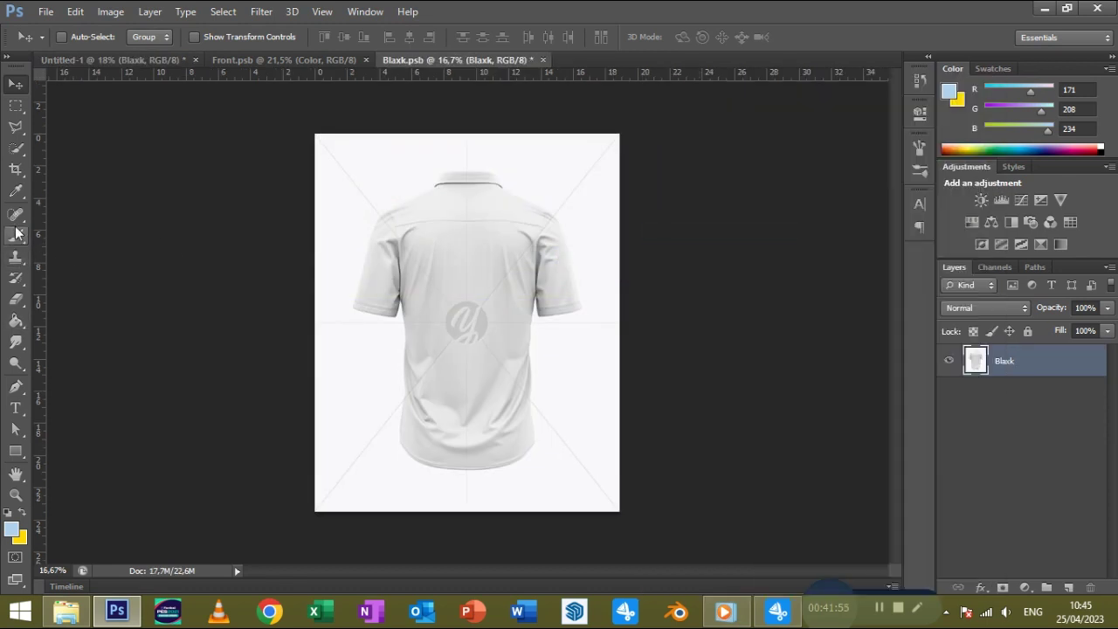
- Spot-heal the watermark lines below the collar and along the shoulder
key("j")
scroll(461, 215, "up", 3)
left_click_drag(478, 199, 480, 421)
scroll(463, 431, "down", 2)
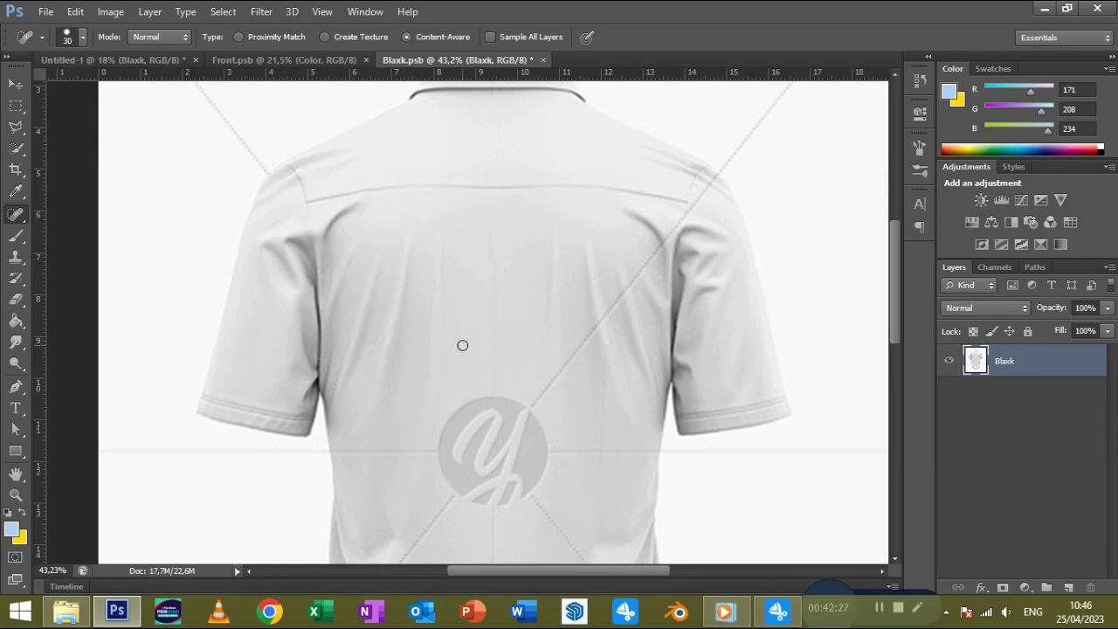
scroll(462, 342, "down", 3)
left_click_drag(716, 105, 672, 164)
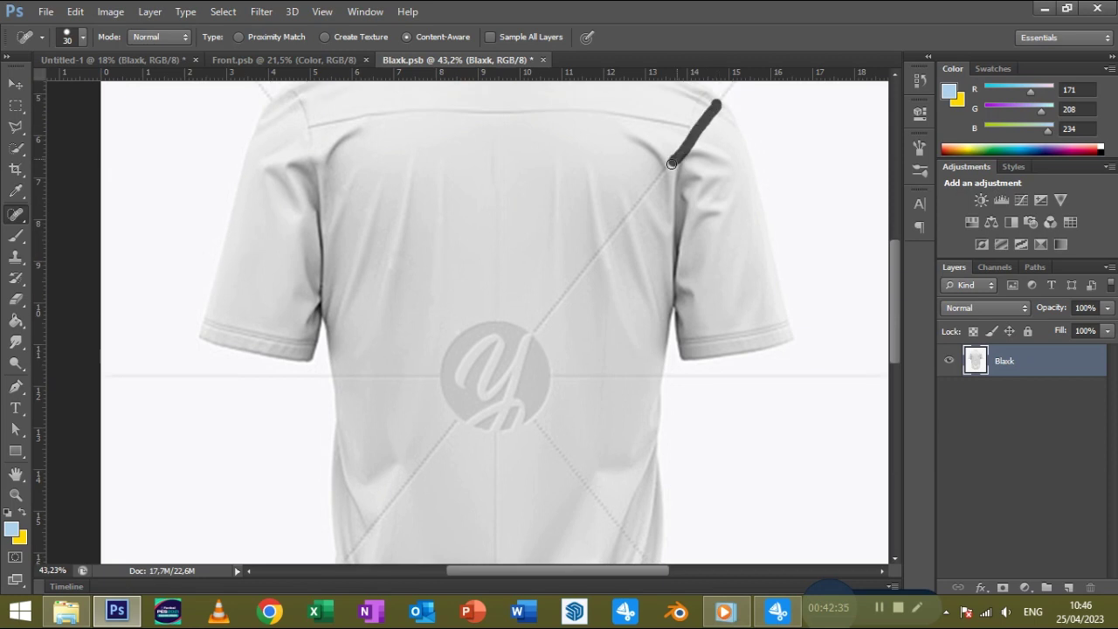
mouse_move(531, 282)
left_mouse_down()
mouse_move(456, 270)
mouse_move(518, 218)
left_mouse_up()
- Spot-heal the remaining watermark lines across the middle and lower back
left_click_drag(317, 294, 417, 296)
mouse_move(635, 296)
left_mouse_down()
mouse_move(535, 296)
mouse_move(580, 198)
left_mouse_up()
left_click_drag(365, 296, 419, 225)
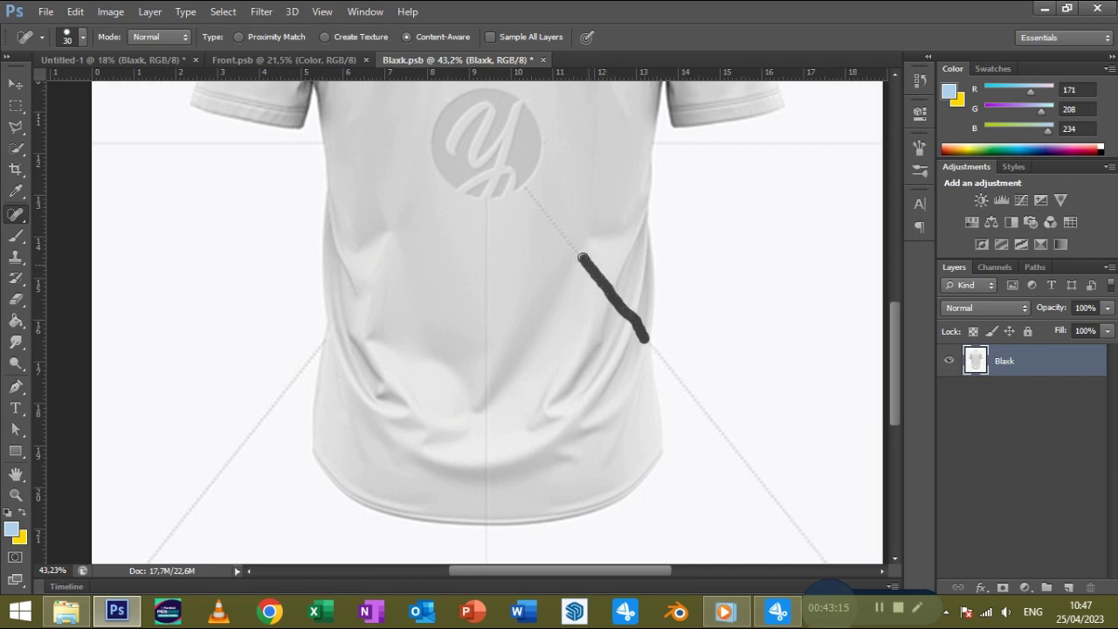
mouse_move(474, 228)
left_mouse_down()
mouse_move(488, 152)
mouse_move(501, 243)
mouse_move(498, 442)
left_mouse_up()
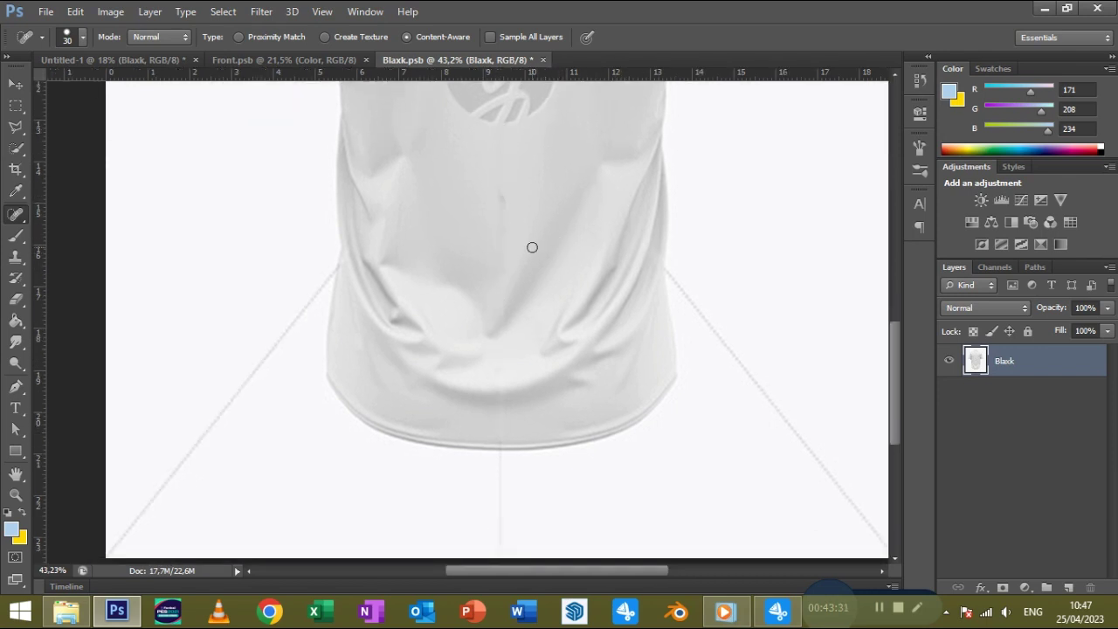
left_click_drag(510, 150, 511, 250)
scroll(219, 237, "up", 5)
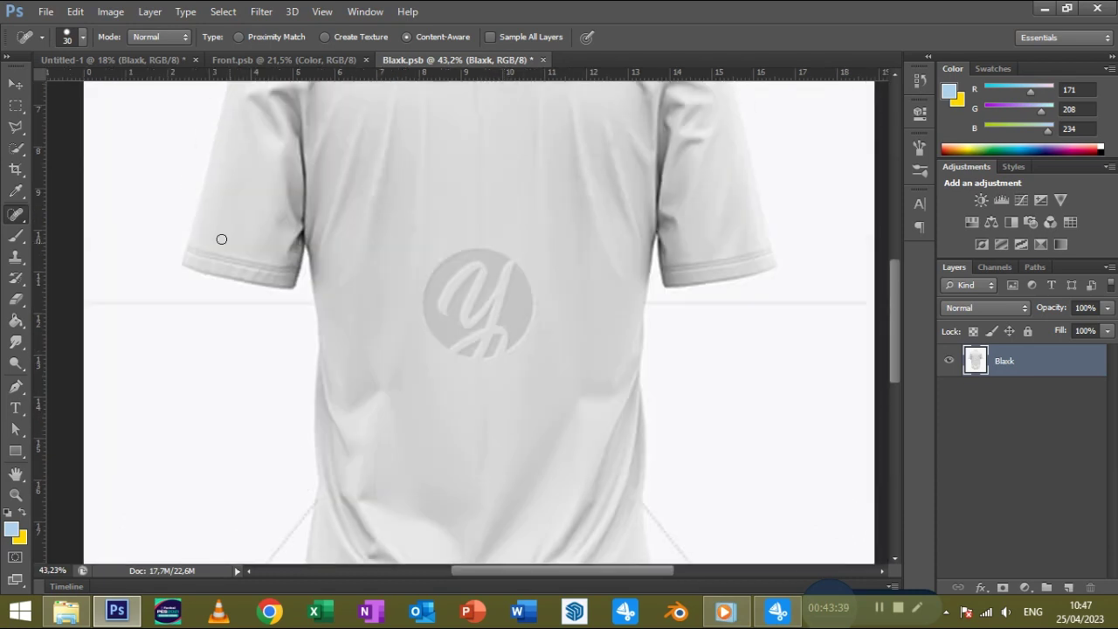
left_click(16, 106)
- Draw an elliptical selection around the round logo
left_click(52, 119)
mouse_move(422, 236)
left_mouse_down()
mouse_move(525, 350)
mouse_move(519, 316)
left_mouse_up()
right_click(519, 316)
left_click(500, 316)
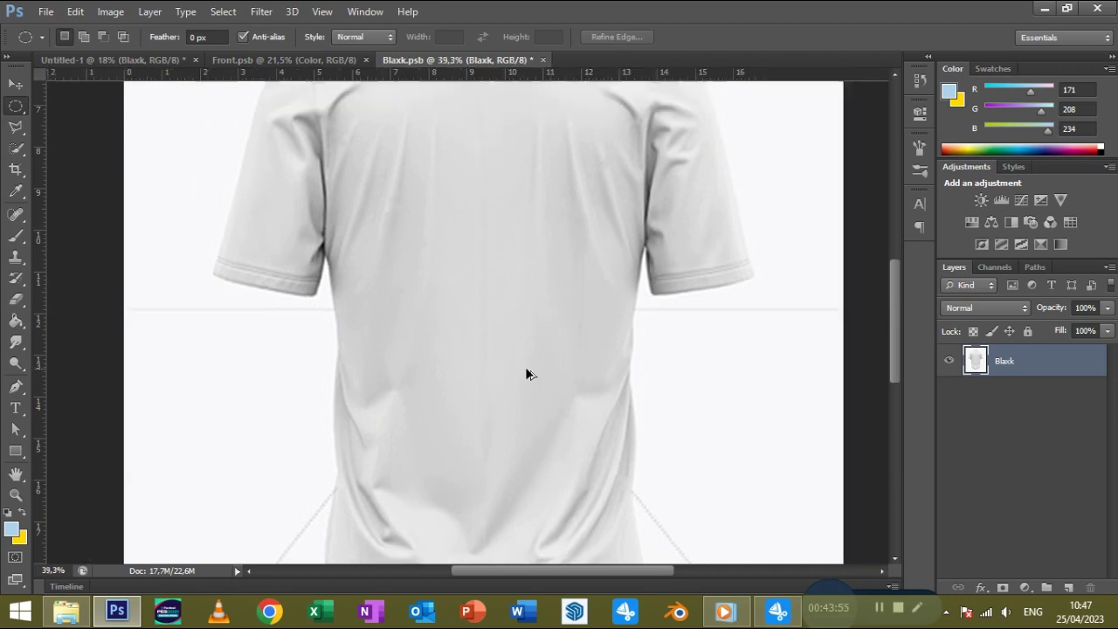
scroll(526, 375, "down", 3)
- Start a pen path at the lower-left hem and trace up the side to the underarm
left_click(16, 387)
scroll(437, 463, "up", 3)
scroll(369, 391, "up", 2)
left_click(357, 372)
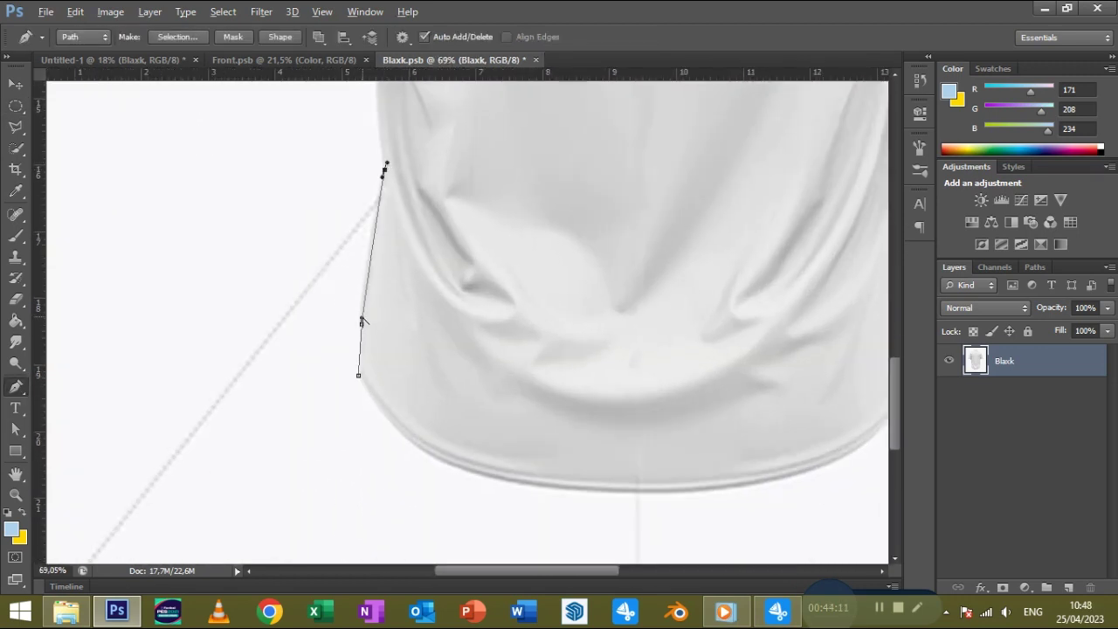
scroll(373, 269, "up", 5)
left_click(405, 194)
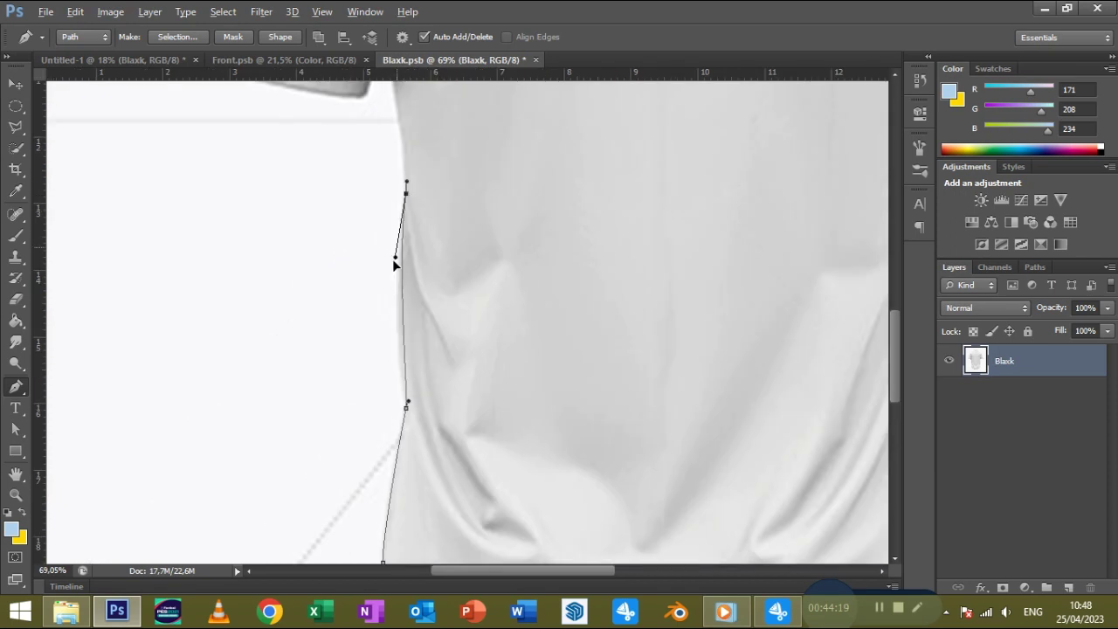
left_click_drag(395, 262, 397, 260)
scroll(397, 262, "up", 4)
scroll(397, 262, "up", 1)
left_click(410, 236)
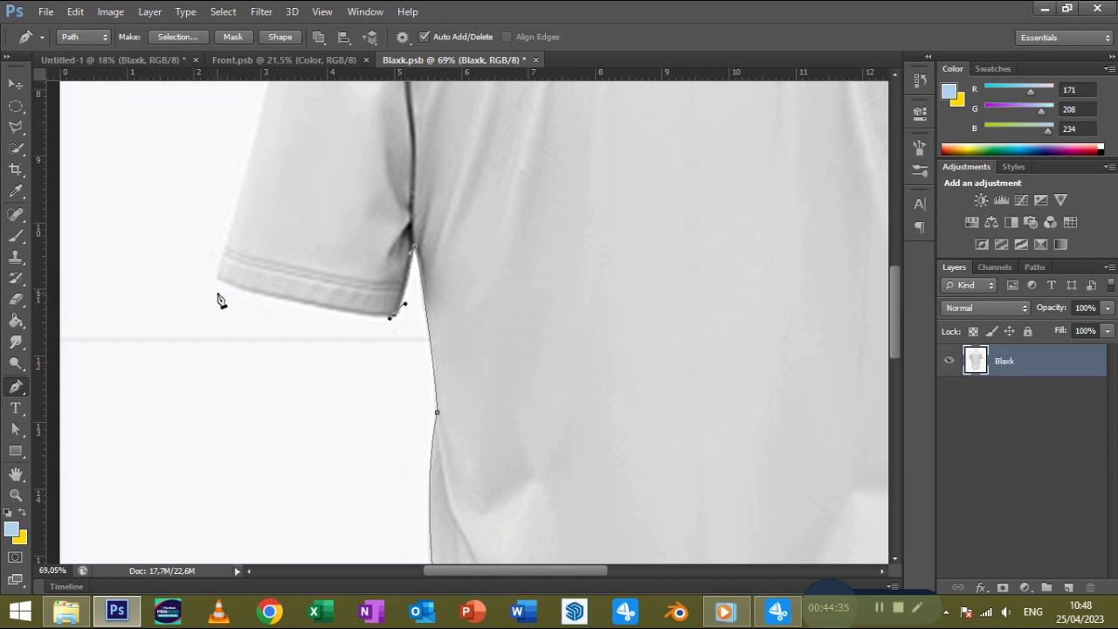
- Extend the path along the sleeve's outer edge up to the collar
scroll(381, 322, "up", 4)
scroll(385, 288, "left", 2)
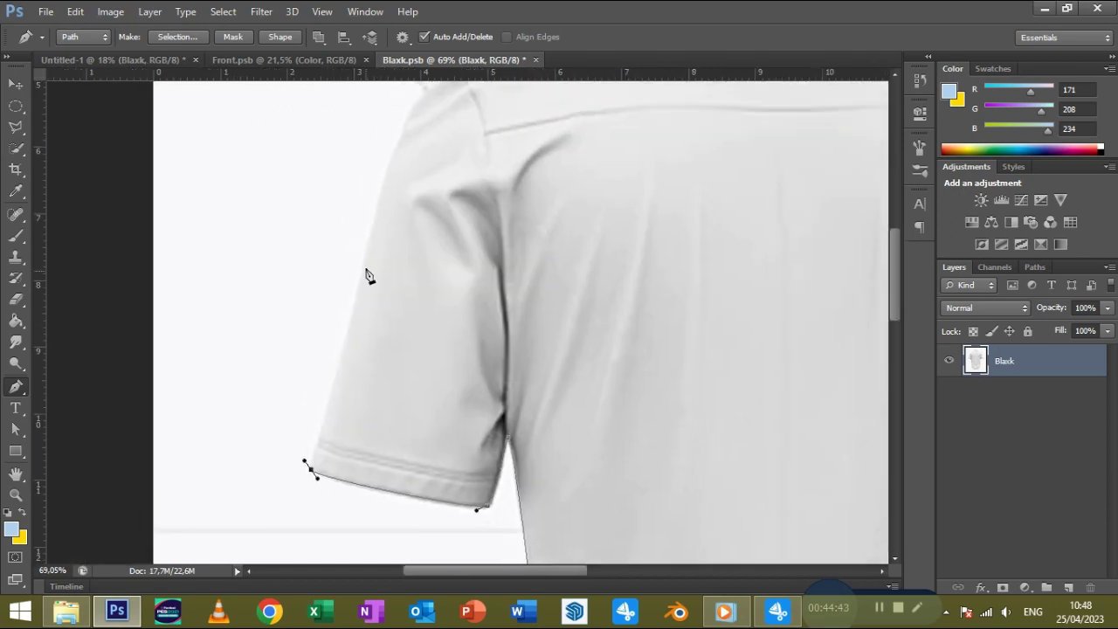
left_click(377, 229)
scroll(391, 288, "up", 4)
scroll(390, 288, "right", 1)
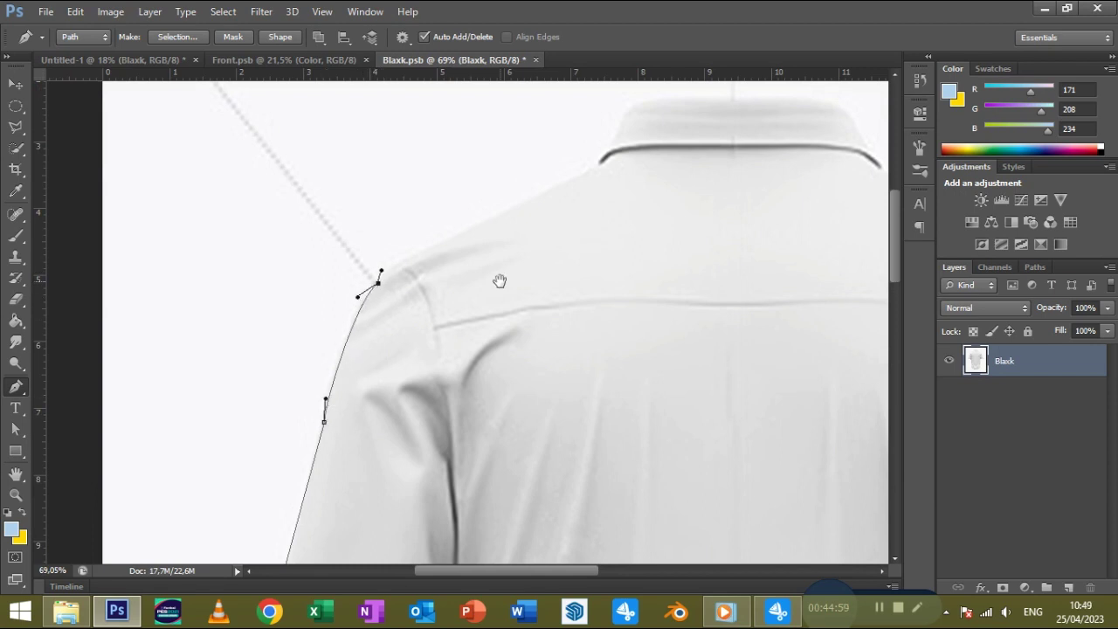
scroll(497, 288, "up", 3)
scroll(496, 288, "right", 2)
left_click(486, 323)
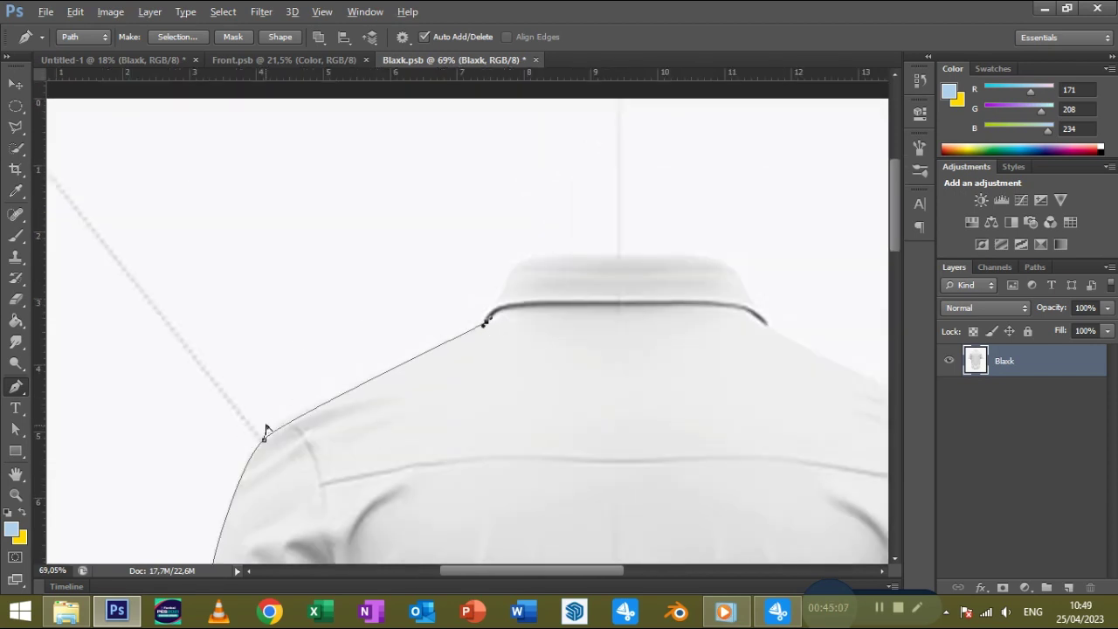
scroll(417, 466, "down", 2, "alt")
scroll(419, 469, "up", 7, "alt")
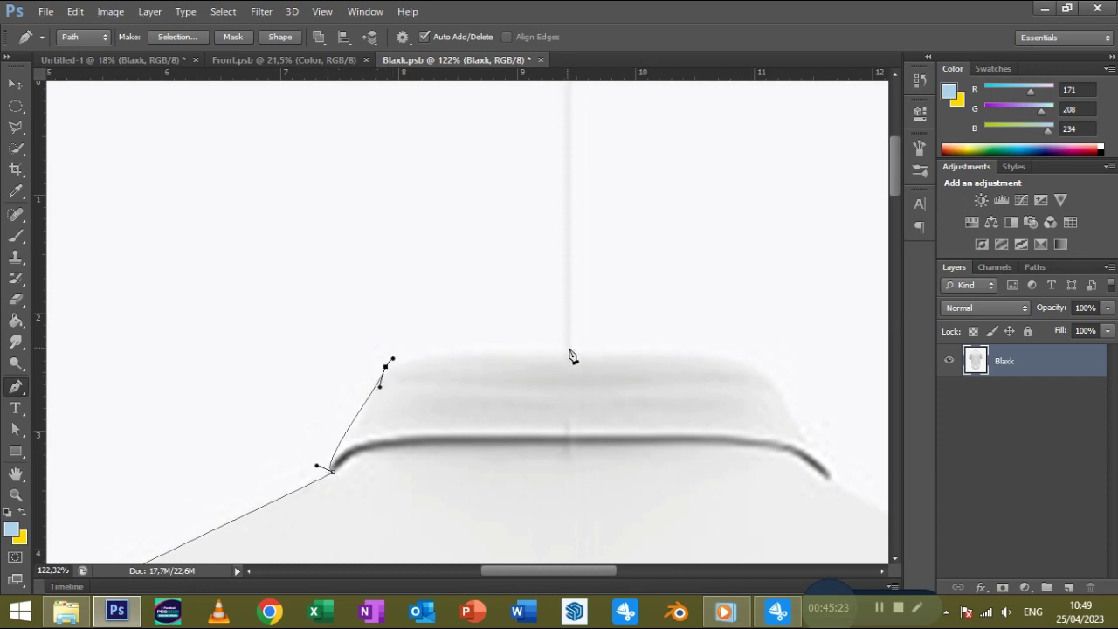
- Curve the path segments to follow the collar top and its corners
left_click_drag(393, 361, 412, 324)
left_click_drag(570, 349, 503, 352)
left_click_drag(405, 332, 411, 344)
left_click_drag(521, 401, 353, 387)
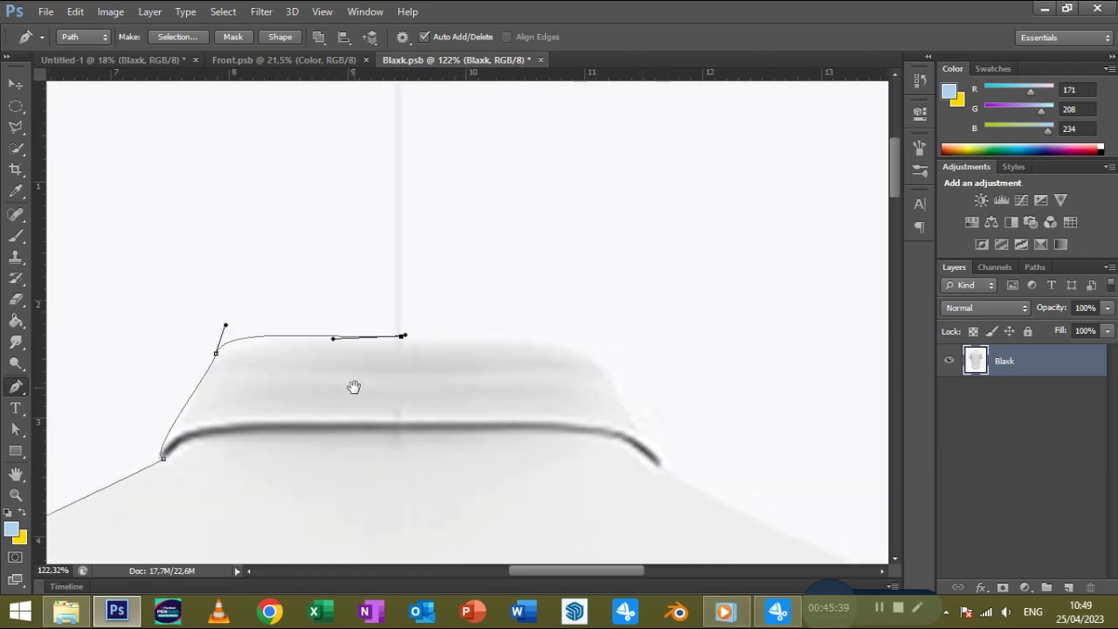
left_click_drag(617, 378, 606, 328)
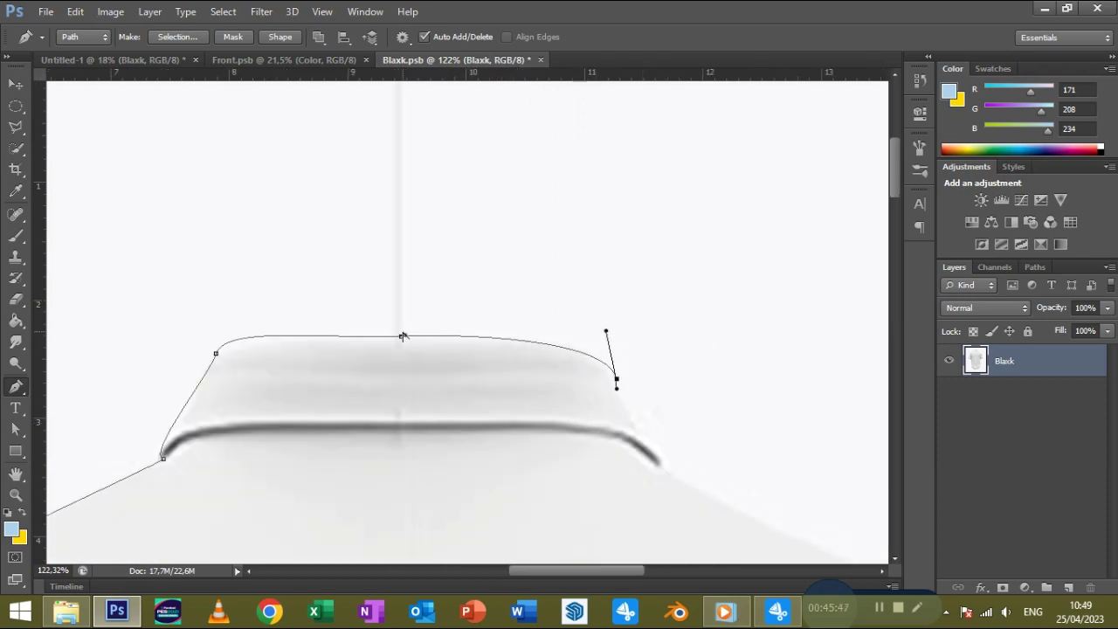
left_click_drag(227, 325, 236, 330)
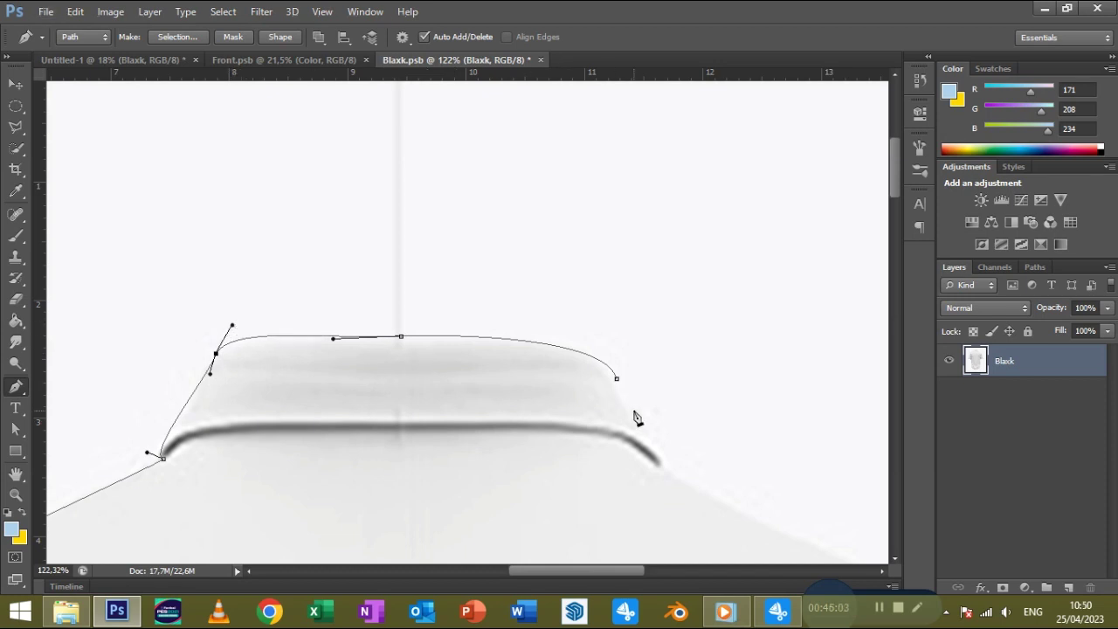
left_click_drag(687, 495, 574, 429)
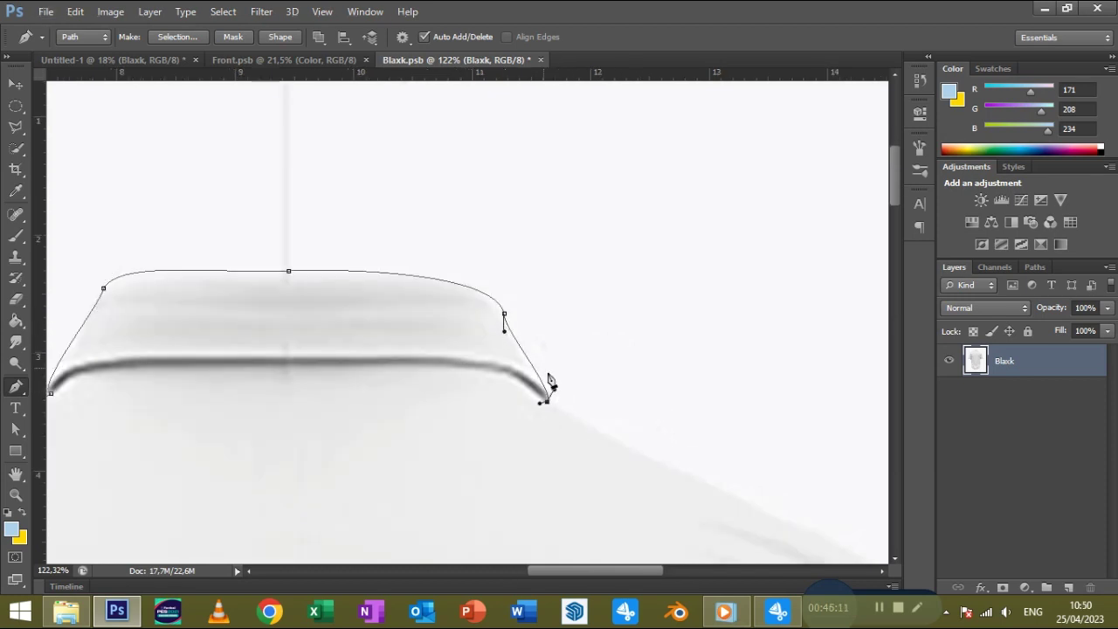
left_click_drag(409, 367, 515, 357)
left_click_drag(209, 284, 210, 286)
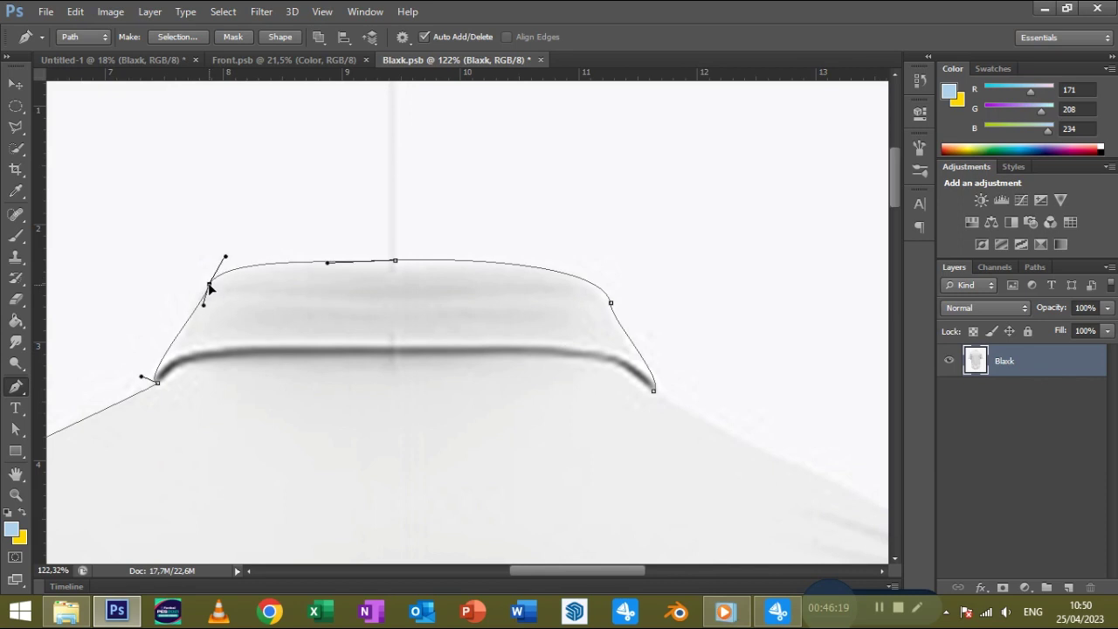
- Add curved anchors along the shoulder line and around the sleeve hem
scroll(377, 350, "down", 3)
left_click_drag(528, 386, 517, 374)
scroll(524, 446, "down", 3)
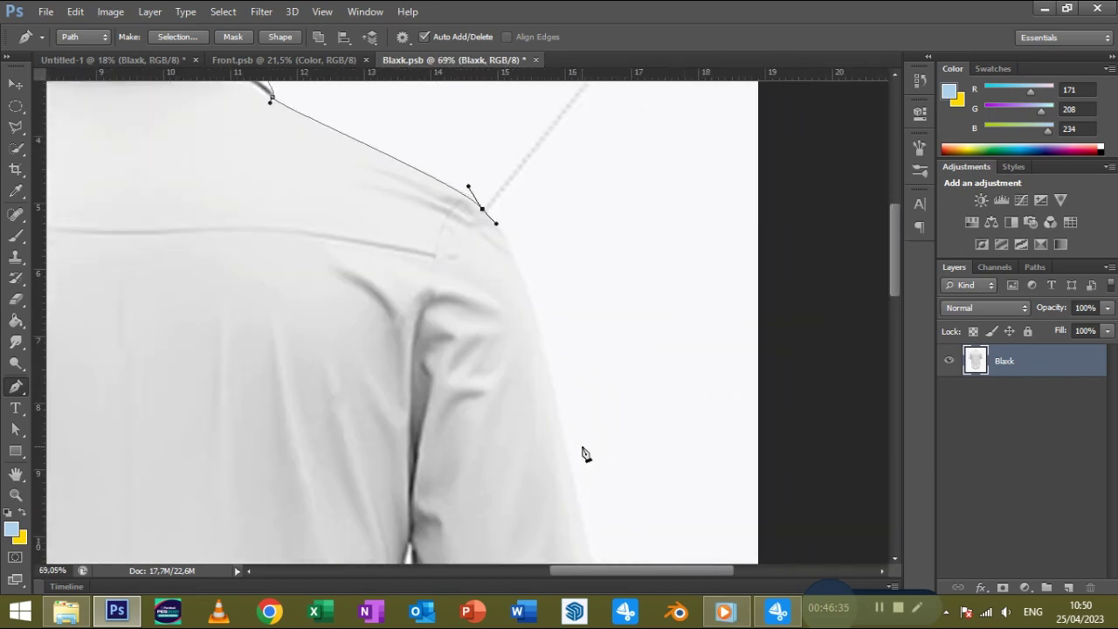
left_click_drag(581, 454, 465, 359)
left_click_drag(437, 275, 436, 286)
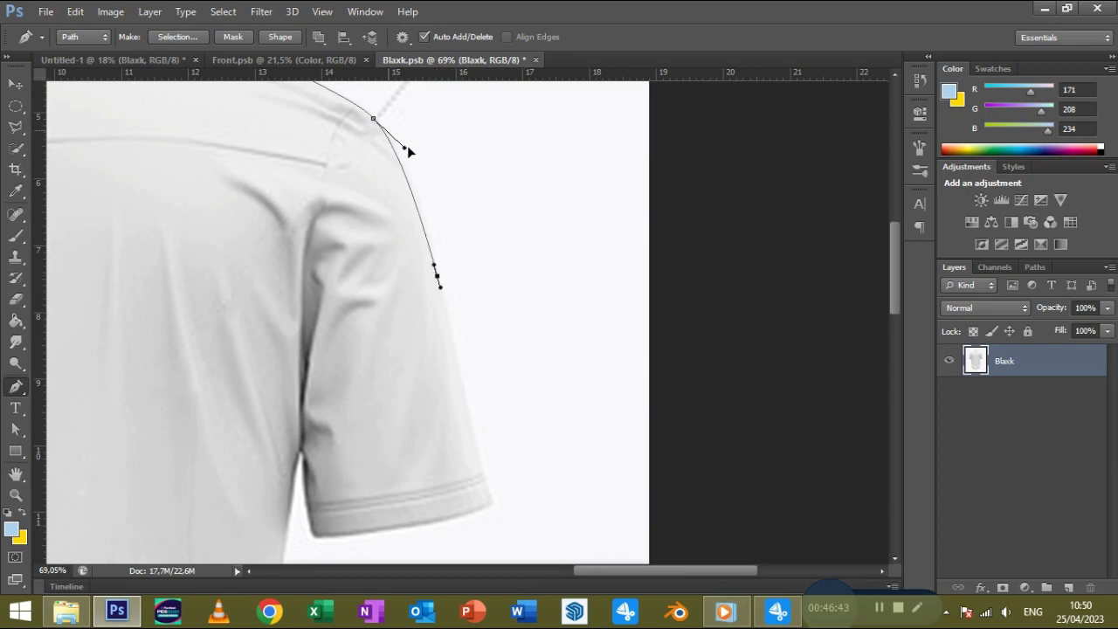
left_click_drag(490, 501, 497, 497)
left_click_drag(440, 287, 441, 309)
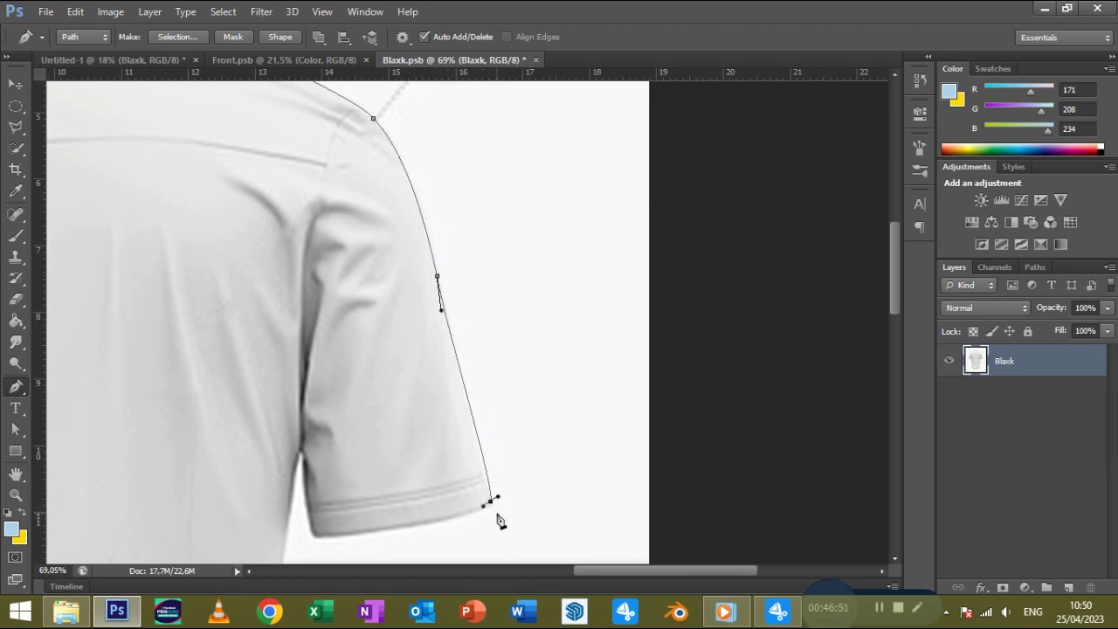
left_click_drag(316, 537, 308, 532)
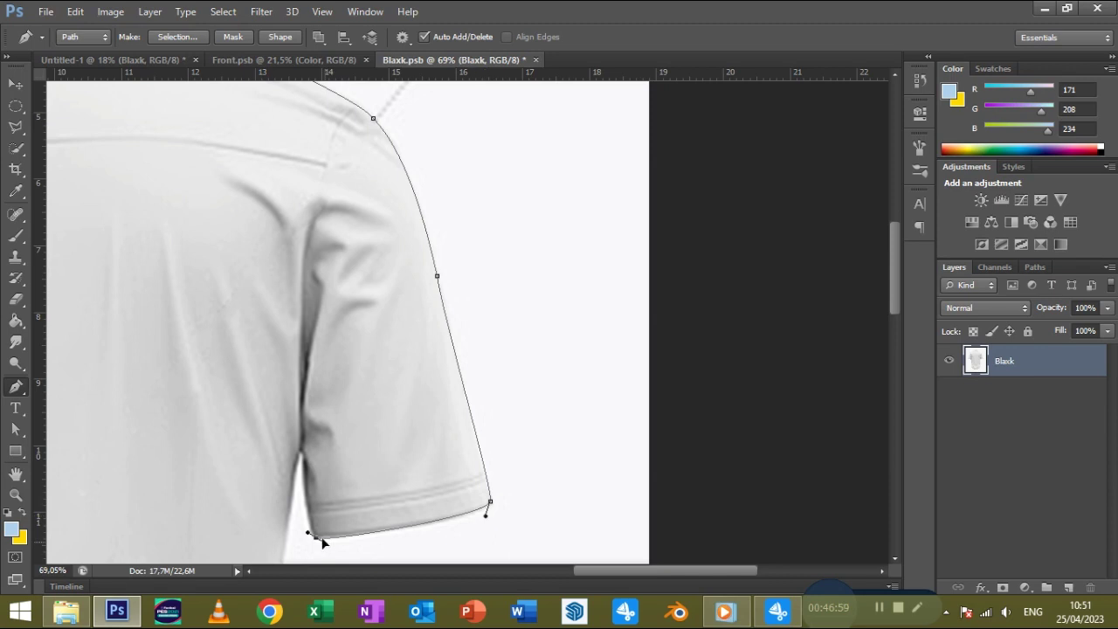
left_click_drag(296, 487, 304, 398)
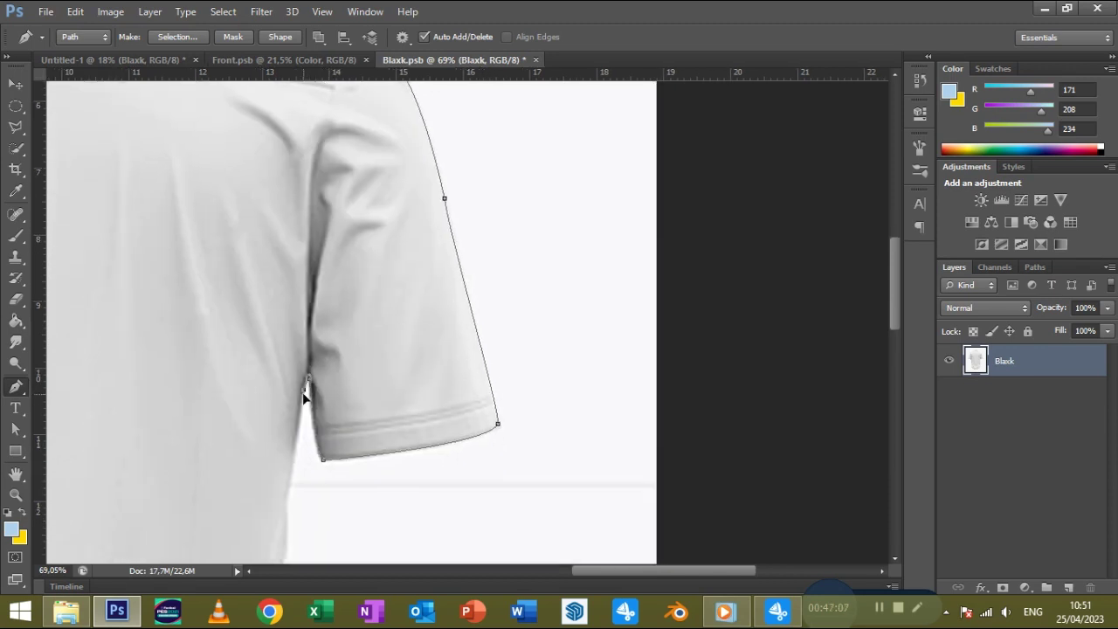
- Trace down the shirt's side and curved hem, closing the outline at its start
scroll(300, 494, "down", 2)
scroll(286, 435, "down", 3)
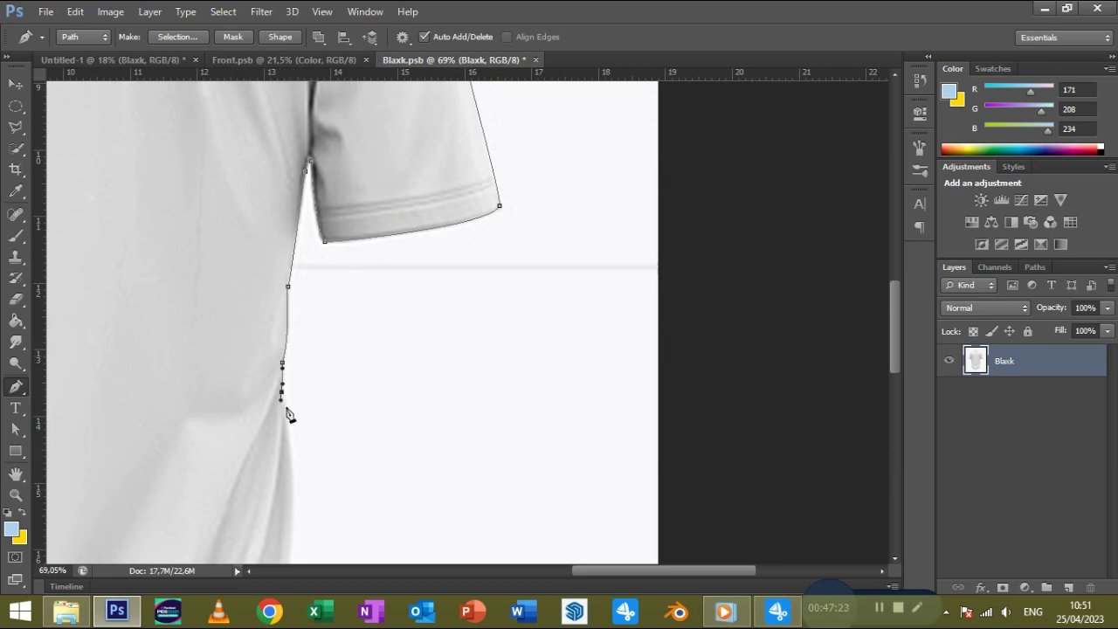
scroll(284, 406, "down", 3)
left_click(286, 437)
scroll(304, 335, "down", 5)
mouse_move(308, 345)
left_mouse_down()
mouse_move(303, 362)
mouse_move(449, 296)
left_mouse_up()
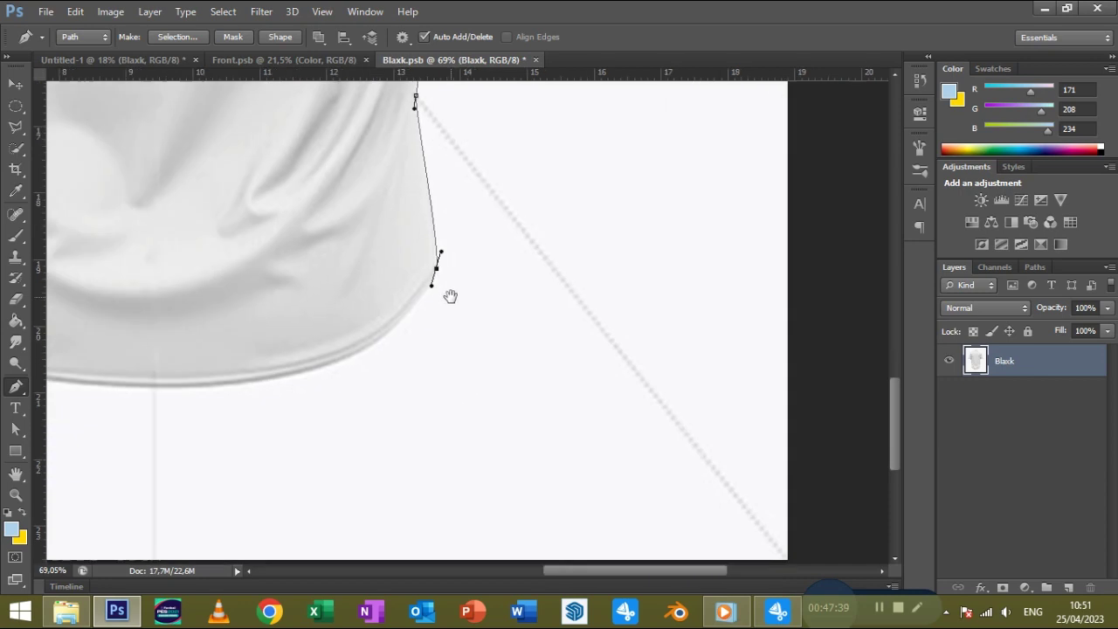
left_click_drag(153, 388, 173, 387)
left_click_drag(431, 285, 386, 402)
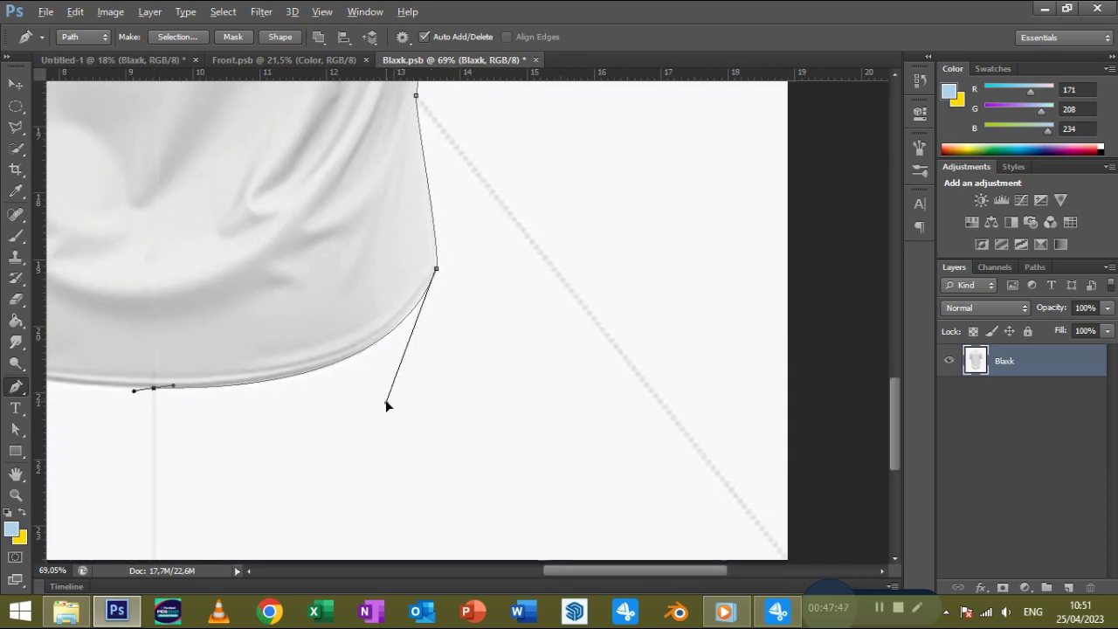
scroll(379, 407, "left", 8)
left_click(279, 284)
left_click_drag(538, 403, 337, 401)
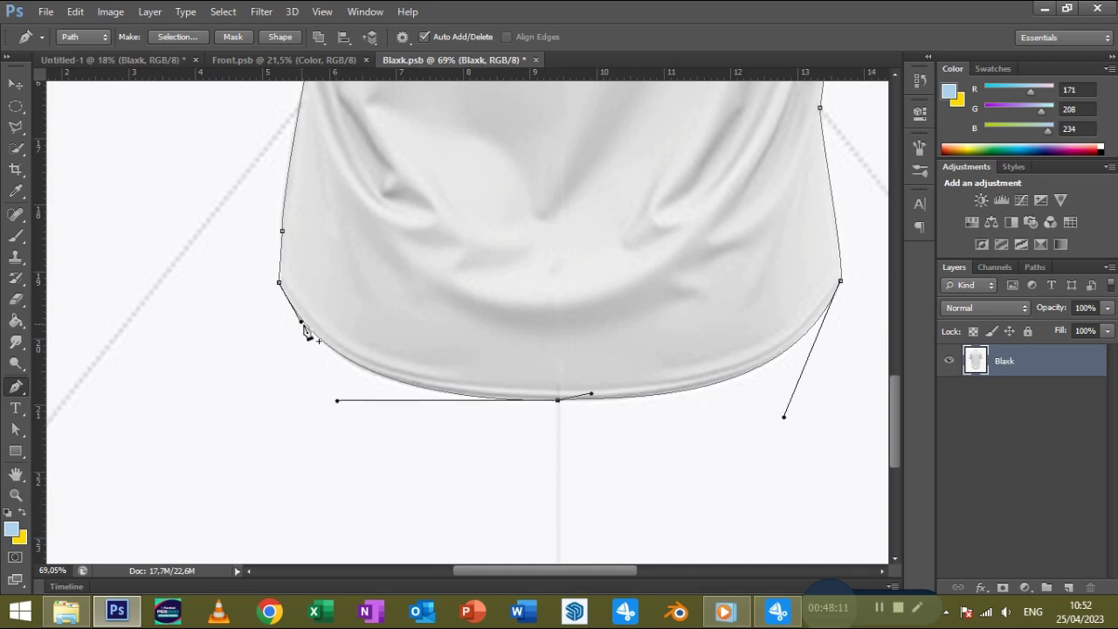
left_click(188, 36)
- Copy the path-selected shirt onto a new layer and hide the original Blaxk layer
left_click(644, 175)
scroll(591, 299, "down", 5)
key("ctrl+j")
left_click(948, 392)
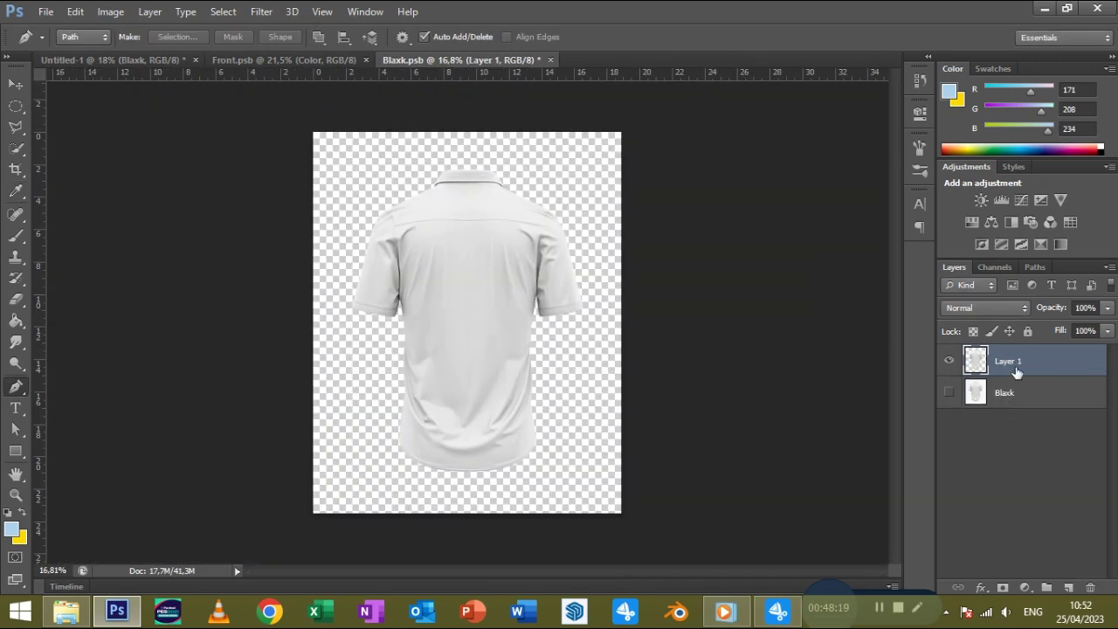
- Duplicate the cut-out shirt and darken the copy with Brightness/Contrast and Curves (black input 72)
key("ctrl+j")
key("ctrl+j")
left_click(110, 12)
left_click(342, 52)
left_click(602, 180)
key("i")
key("ctrl+m")
left_click_drag(639, 368, 697, 370)
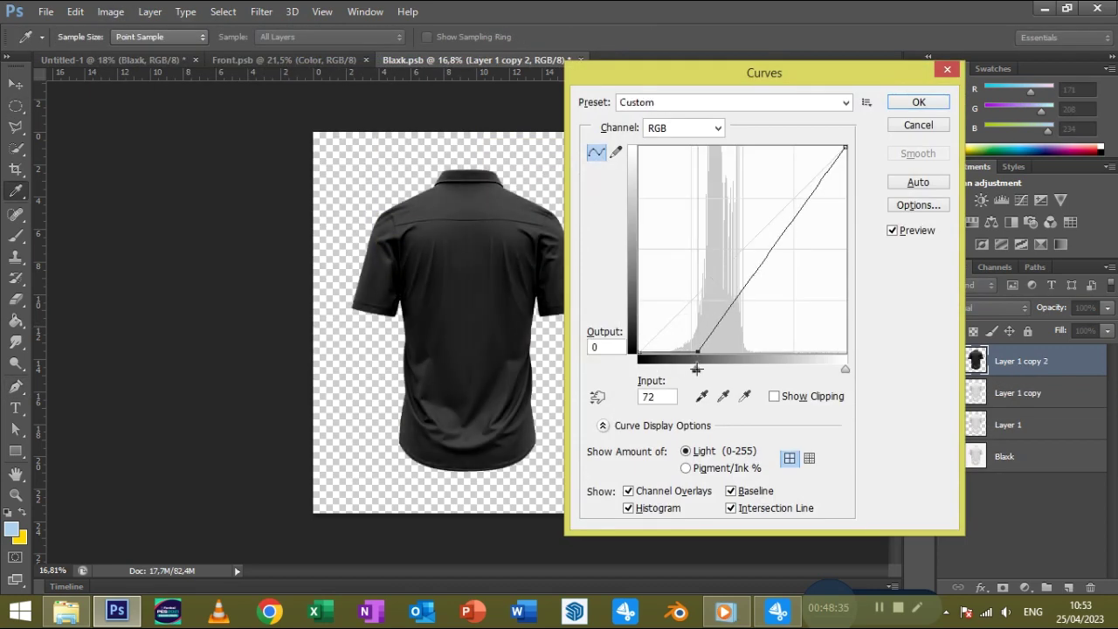
left_click(918, 101)
- Set blending modes on the two shading copies and group them as 'Fix'
key("m")
left_click(995, 308)
left_click(996, 169)
left_click(1013, 392)
right_click(1009, 383)
left_click(986, 307)
left_click(996, 212)
left_click(1035, 361, "shift")
key("ctrl+g")
double_click(1004, 354)
type("Flix")
key("Return")
- Select Layer 1 and start a new pen path on the shirt's left side
left_click(1008, 379)
key("p")
left_click(393, 466)
- Finish the pen path up the left side, over the shoulder and collar, and close the body outline
left_click(400, 299)
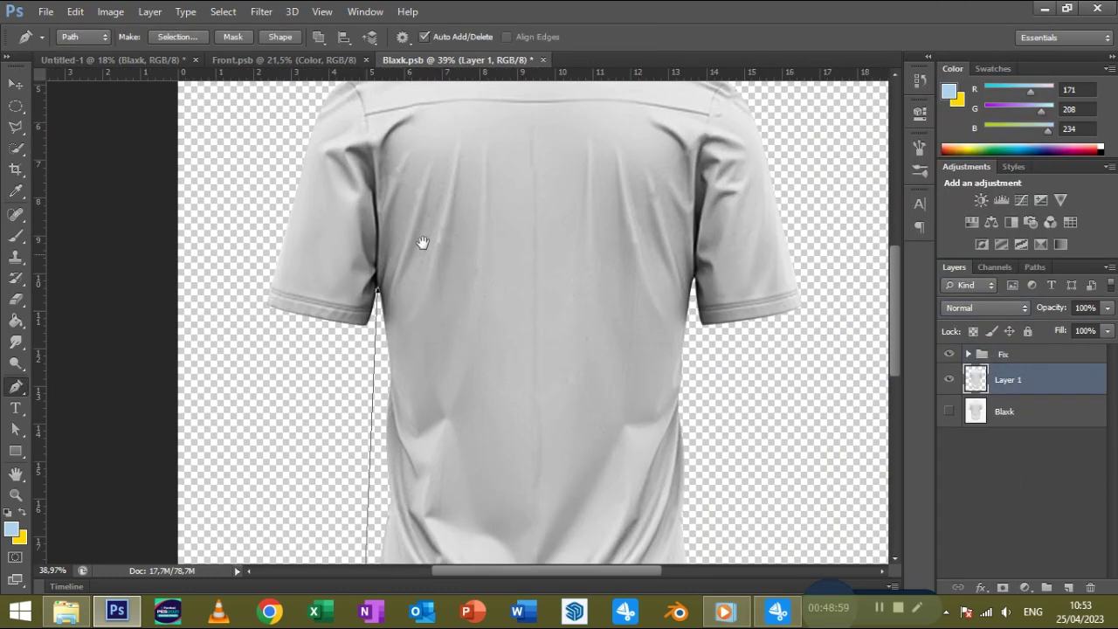
left_click_drag(422, 242, 450, 376)
left_click_drag(351, 202, 416, 202)
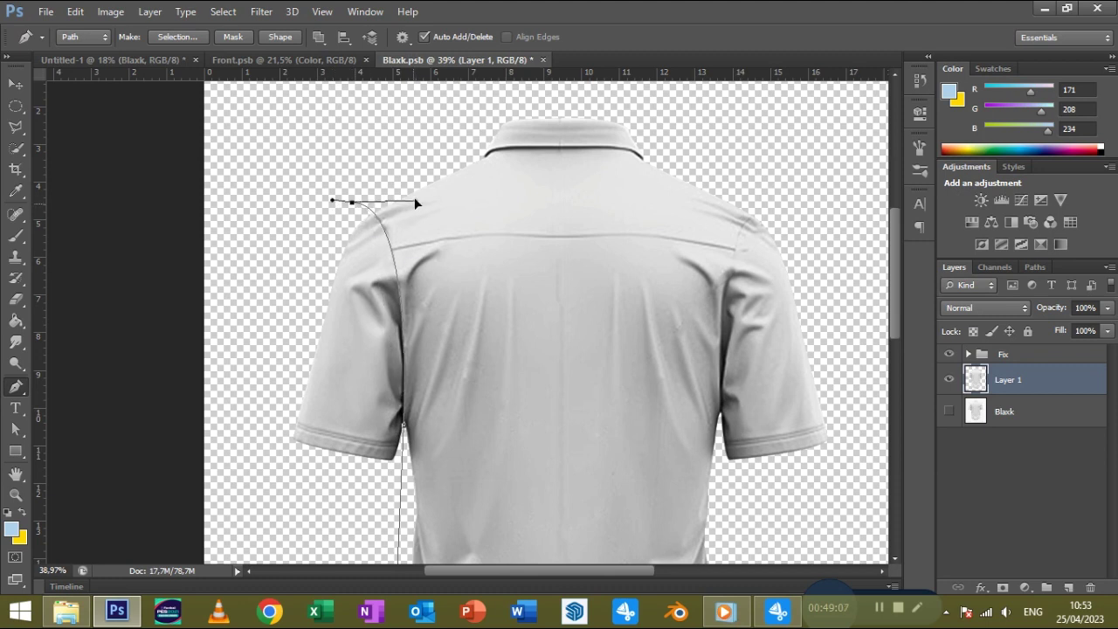
left_click(485, 156)
scroll(531, 187, "up", 2)
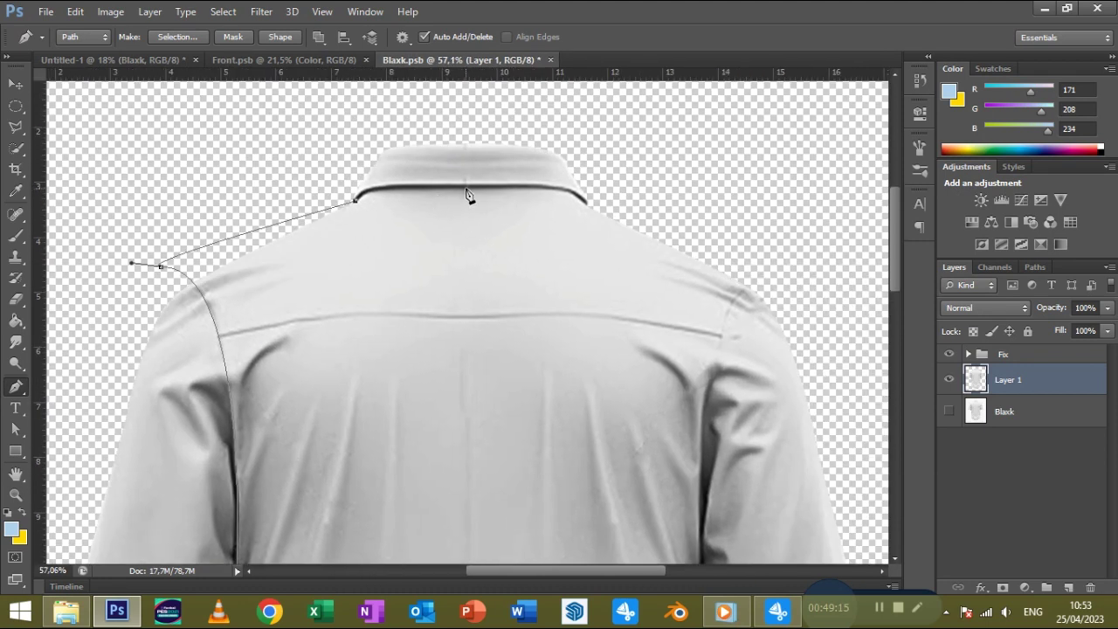
scroll(461, 241, "up", 3)
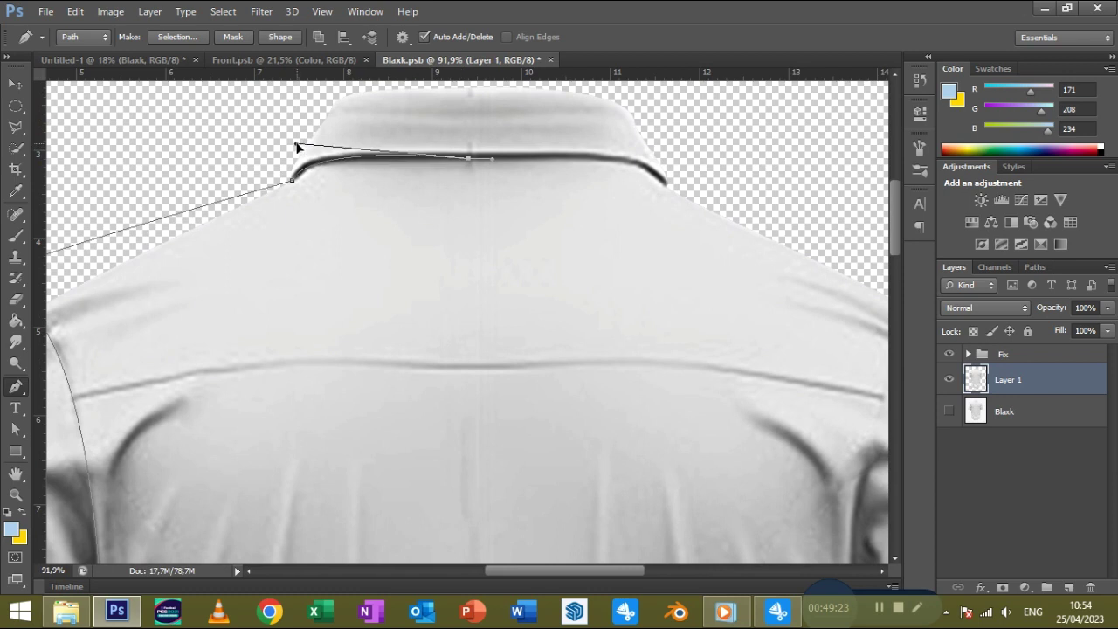
left_click_drag(559, 242, 343, 255)
left_click(451, 199)
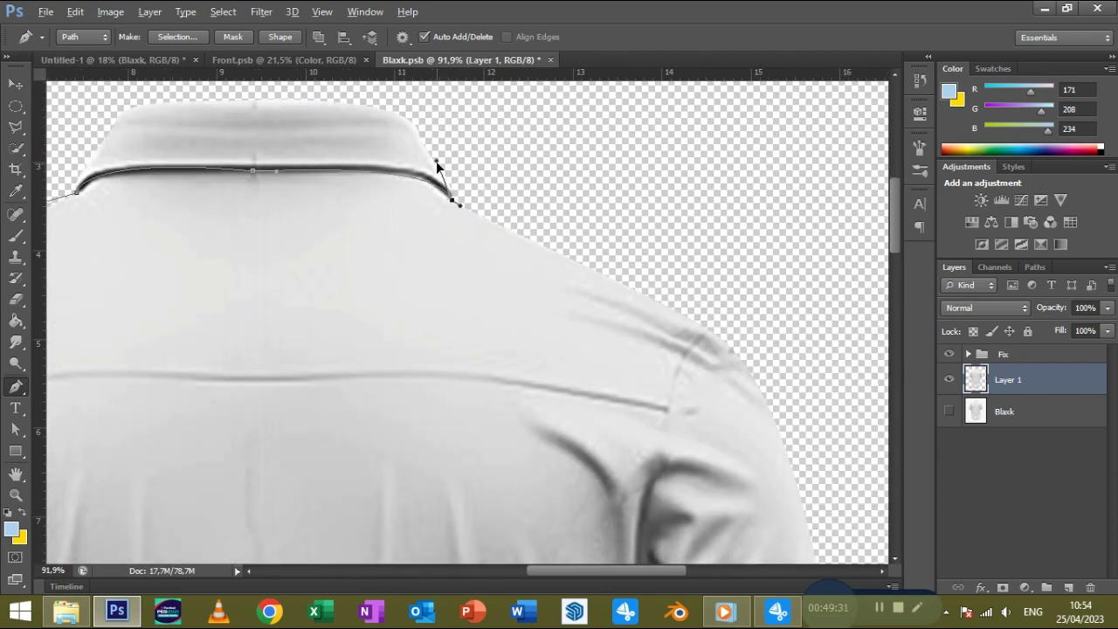
left_click_drag(707, 342, 690, 350)
scroll(689, 349, "down", 3)
left_click_drag(598, 361, 598, 377)
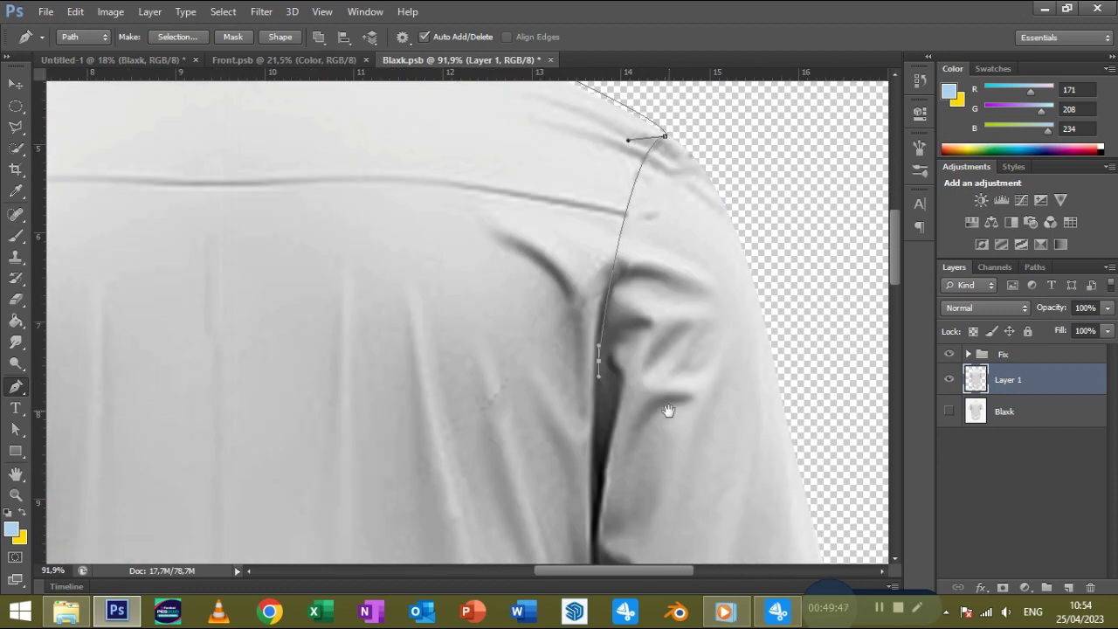
scroll(668, 407, "down", 3)
scroll(548, 438, "down", 3)
left_click(599, 499)
- Turn the body path into a selection and fill it with a light blue Solid Color layer
left_click(242, 507)
left_click(177, 37)
key("Return")
key("w")
left_click(1026, 587)
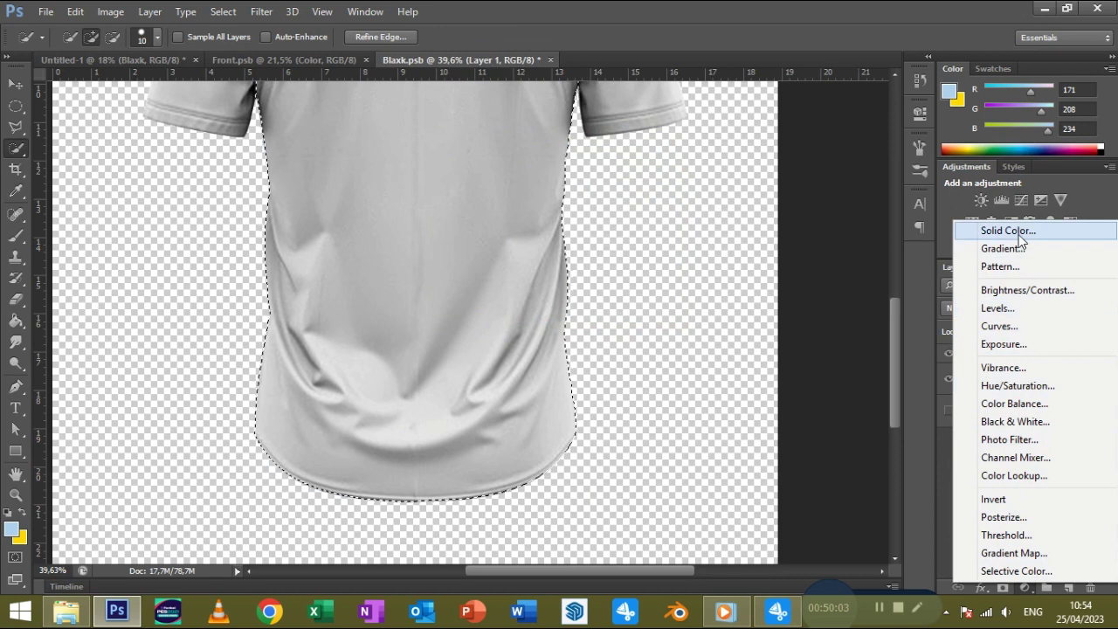
left_click(1008, 230)
left_click(951, 219)
left_click_drag(369, 178, 495, 490)
- Trace a closed pen path around the left sleeve and make it a selection
key("p")
left_click(251, 441)
left_click(375, 469)
left_click_drag(394, 314, 349, 87)
left_click(252, 442)
left_click(152, 35)
key("Return")
key("w")
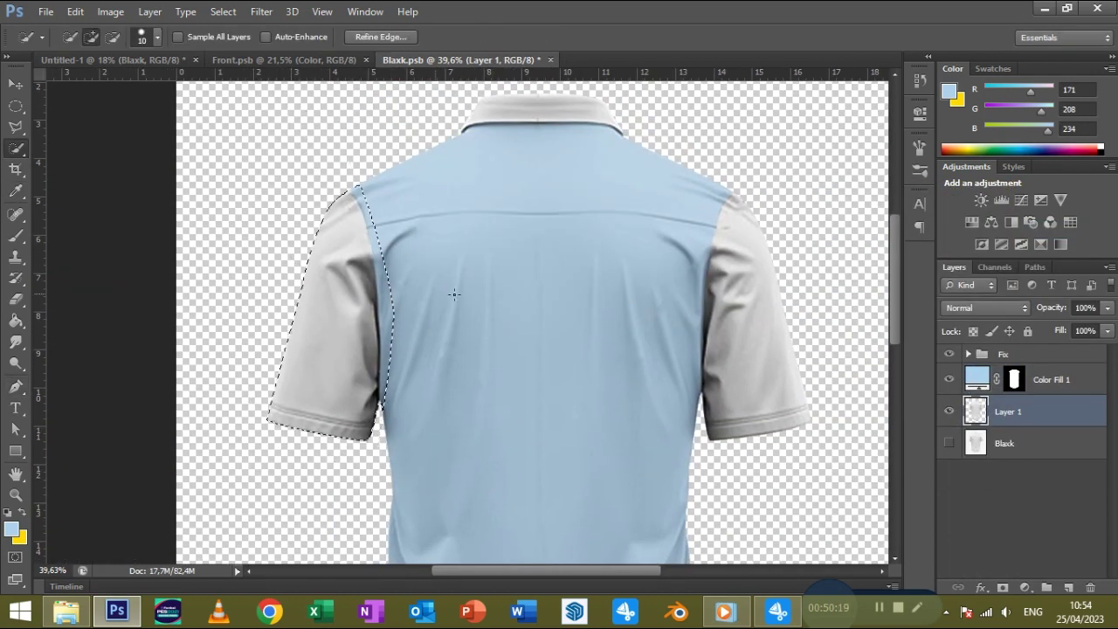
- Fill the left sleeve yellow with a Solid Color layer, erasing the body area from its mask
left_click(1025, 587)
left_click(1013, 230)
left_click(947, 221)
left_click(1013, 379, "ctrl")
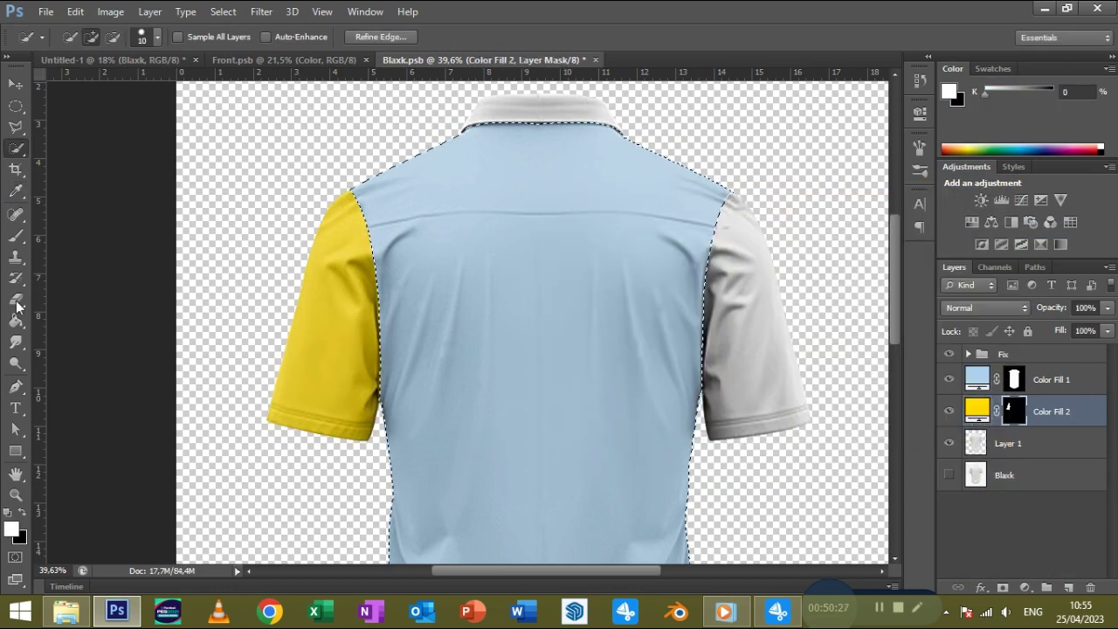
key("e")
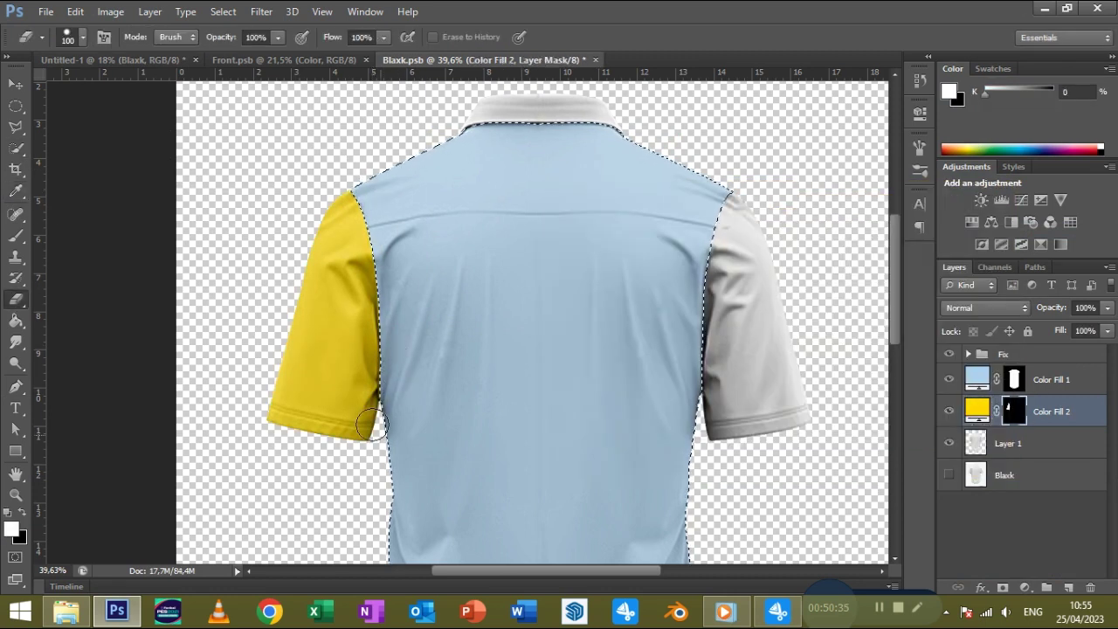
key("v")
key("ctrl+d")
- Trace a curved pen path around the right sleeve and make it a selection
left_click(1008, 443)
left_click(17, 387)
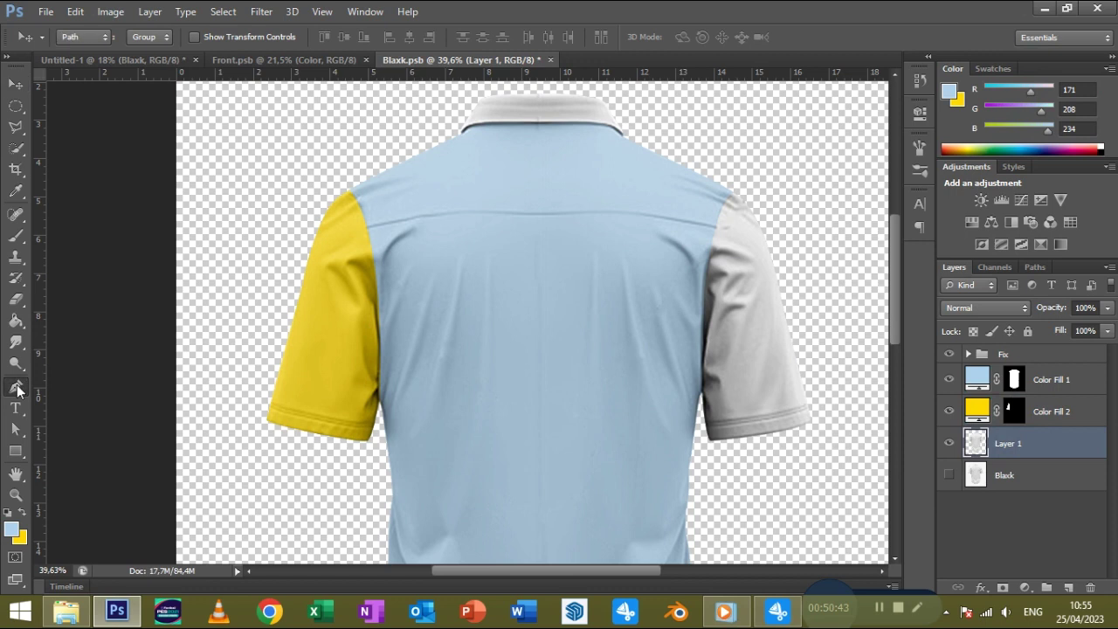
left_click_drag(705, 457, 848, 436)
left_click_drag(739, 182, 803, 149)
left_click_drag(845, 434, 848, 464)
left_click(178, 36)
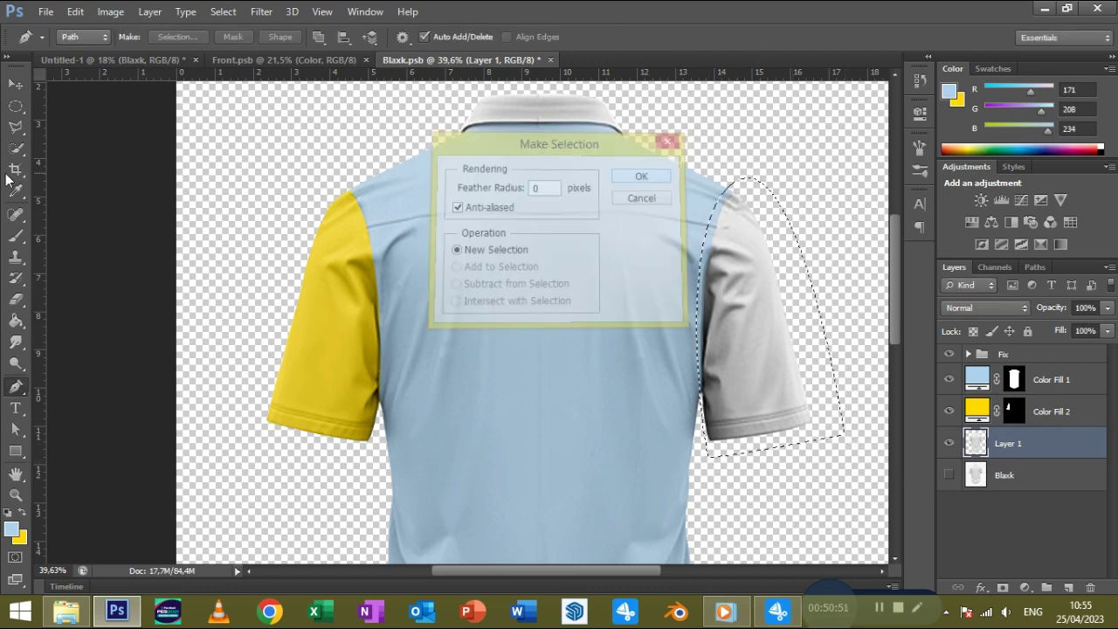
key("Return")
left_click(15, 147)
- Fill the right sleeve yellow as Color Fill 3, erasing the body overlap from its mask
left_click(1025, 587)
left_click(1004, 222)
left_click(323, 332)
left_click(950, 218)
left_click(1013, 379, "ctrl")
left_click(1013, 443)
key("e")
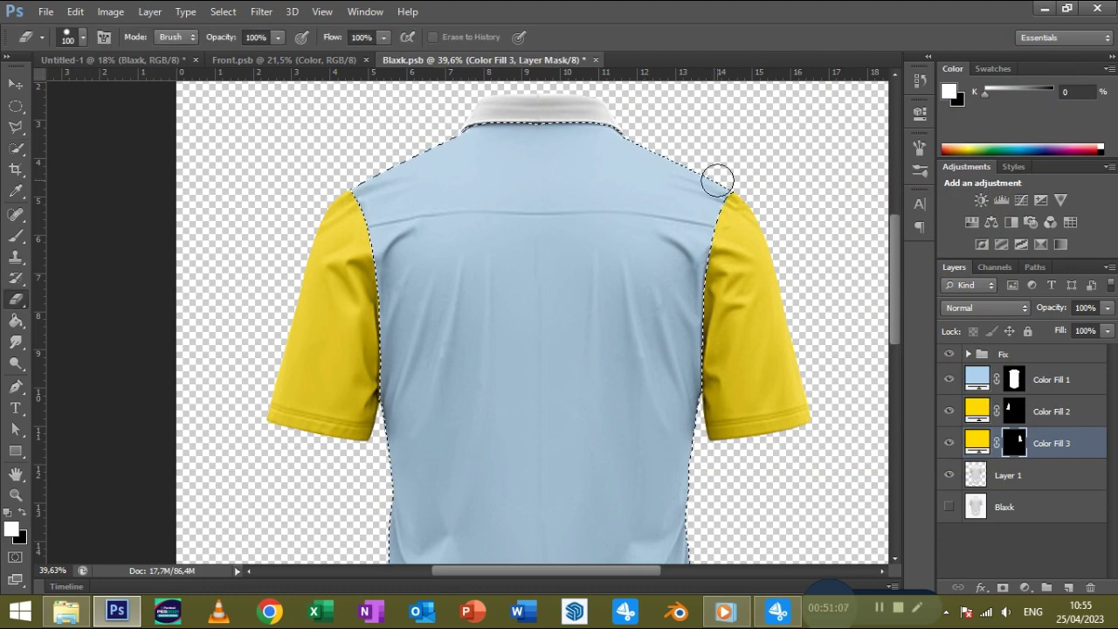
key("ctrl+d")
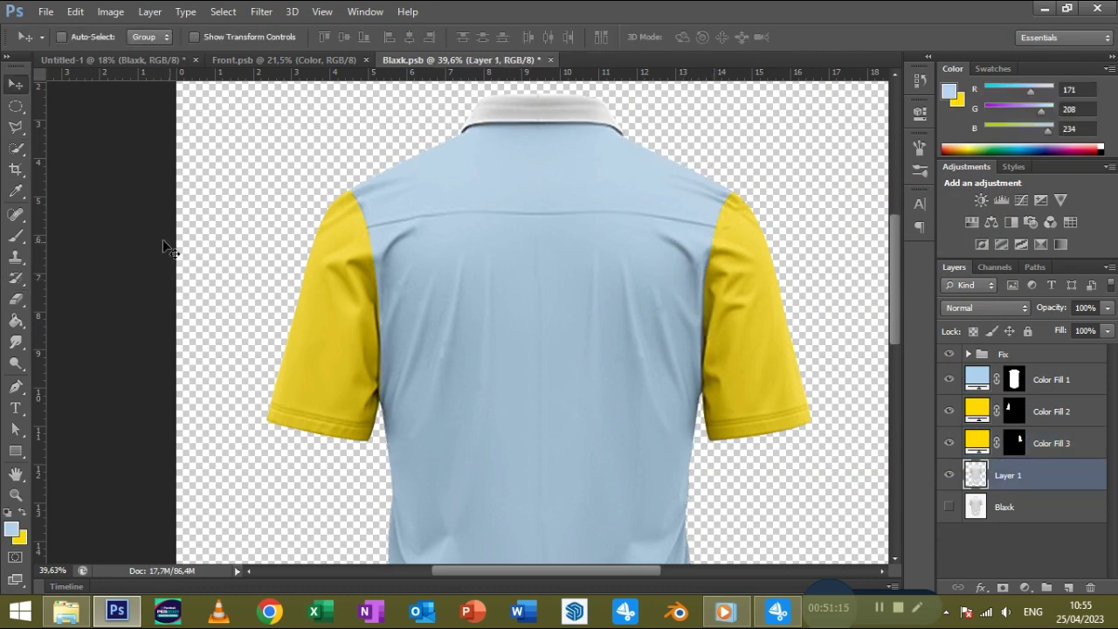
- Trace a closed path around the collar and make it a selection
scroll(440, 277, "up", 2)
key("p")
left_click(421, 232)
left_click(631, 238)
left_click(421, 232)
right_click(421, 232)
key("Return")
key("w")
- Fill the collar light blue as Color Fill 4, then select the Color Fill 1 layer
left_click(1024, 587)
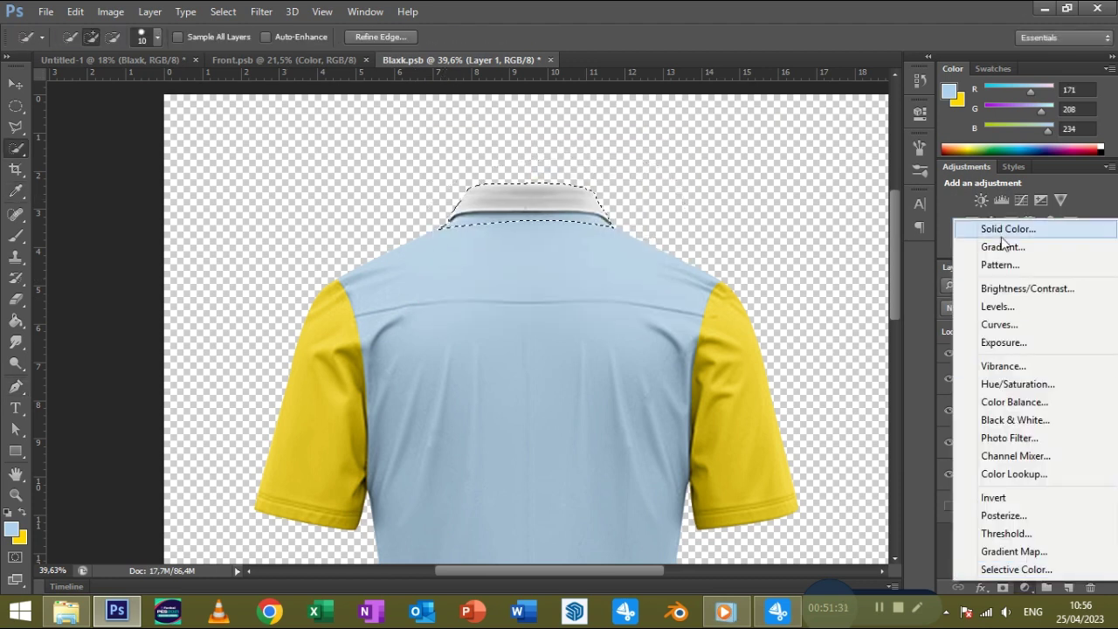
left_click(1025, 224)
left_click(1014, 379, "ctrl")
left_click(18, 300)
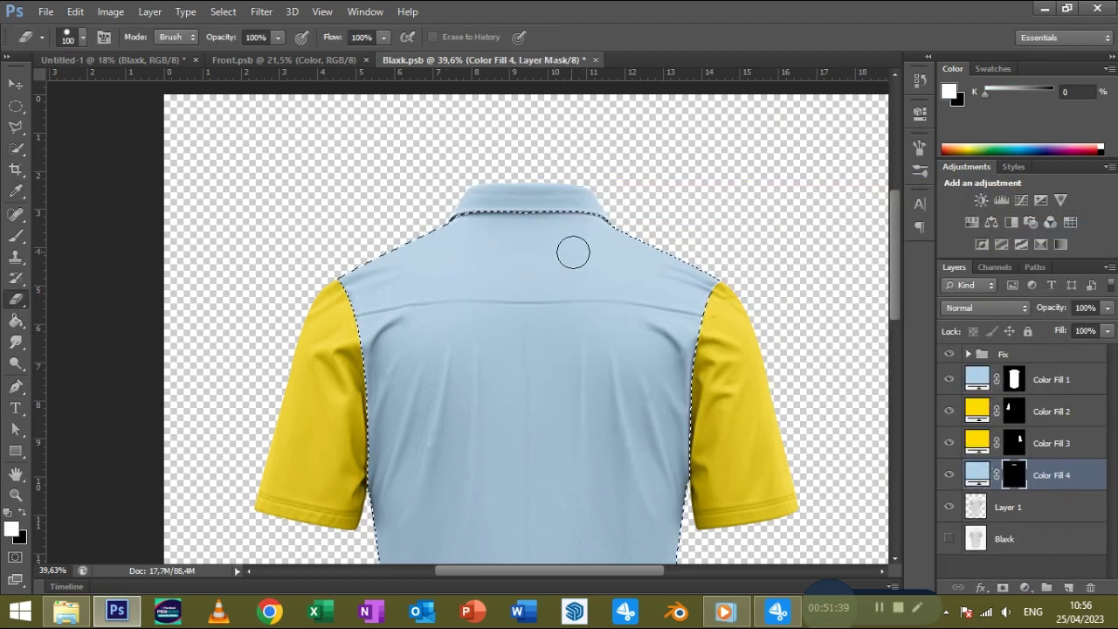
key("v")
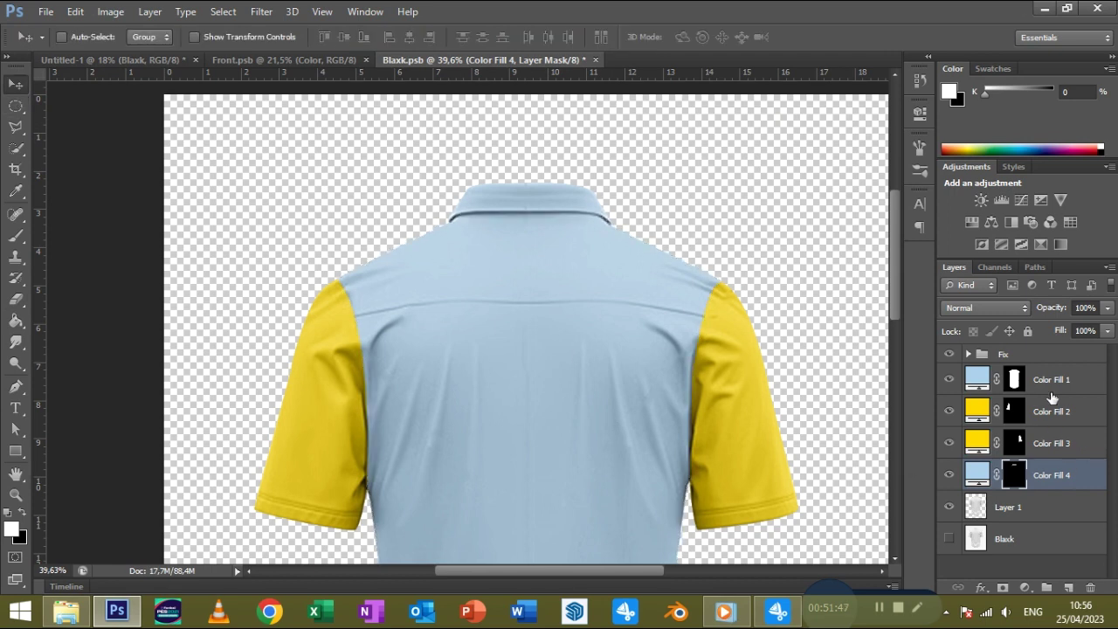
left_click(1048, 384)
scroll(636, 387, "down", 2)
- Place the biru pattern file, scale it down, and name its layer 'Body'
scroll(635, 387, "down", 2)
left_click(45, 11)
left_click(245, 274)
left_click(694, 108)
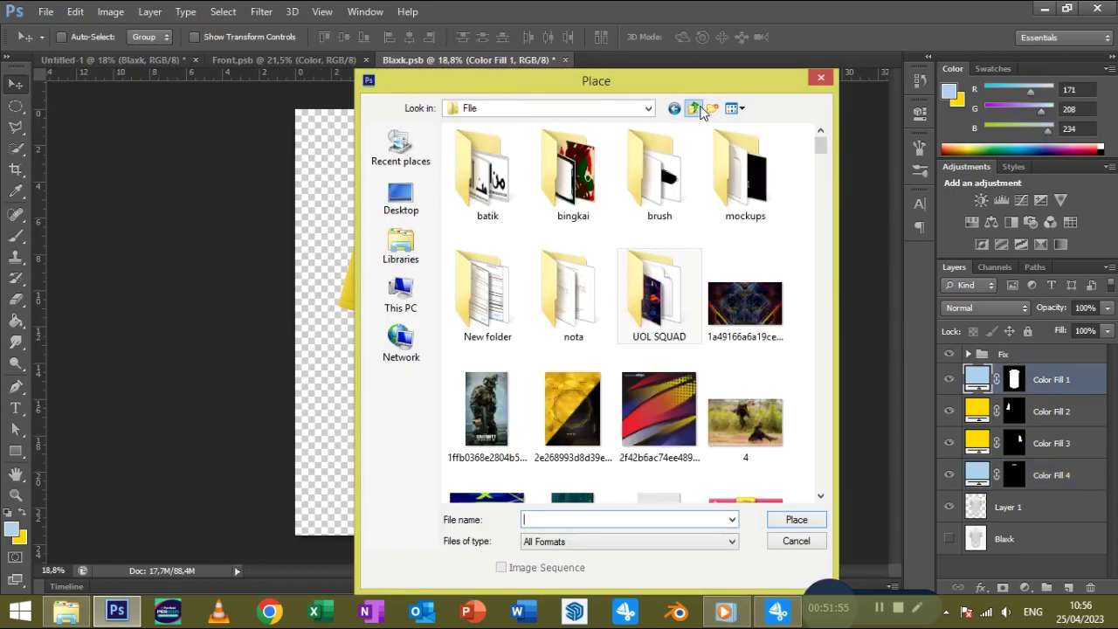
double_click(745, 174)
scroll(818, 268, "down", 2)
double_click(634, 318)
left_click(477, 175)
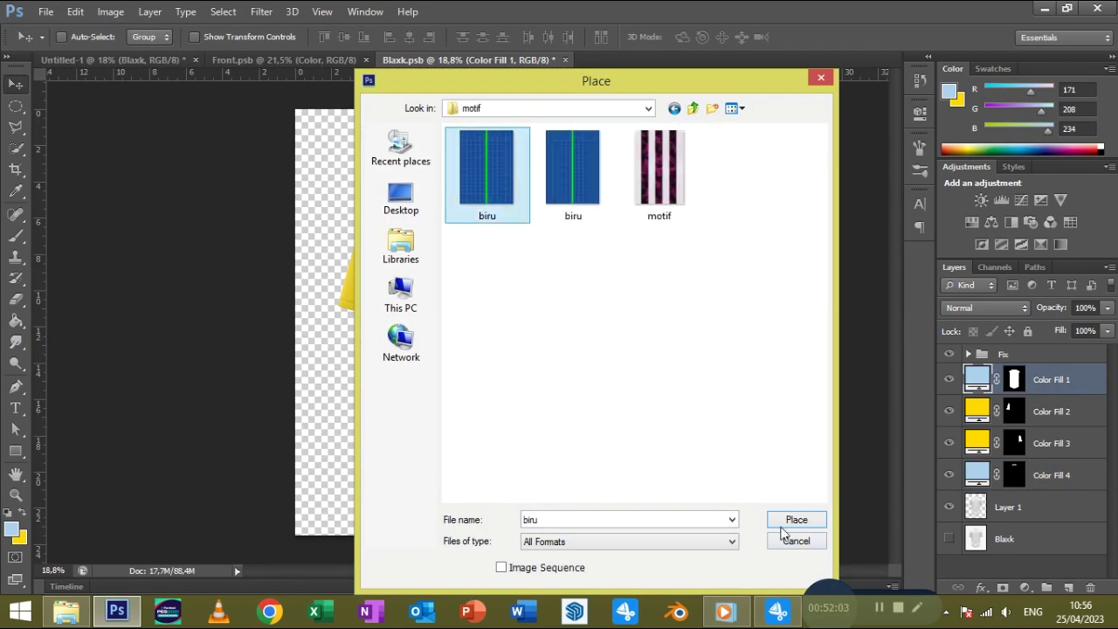
left_click(797, 519)
left_click_drag(621, 538, 590, 493)
left_click(824, 37)
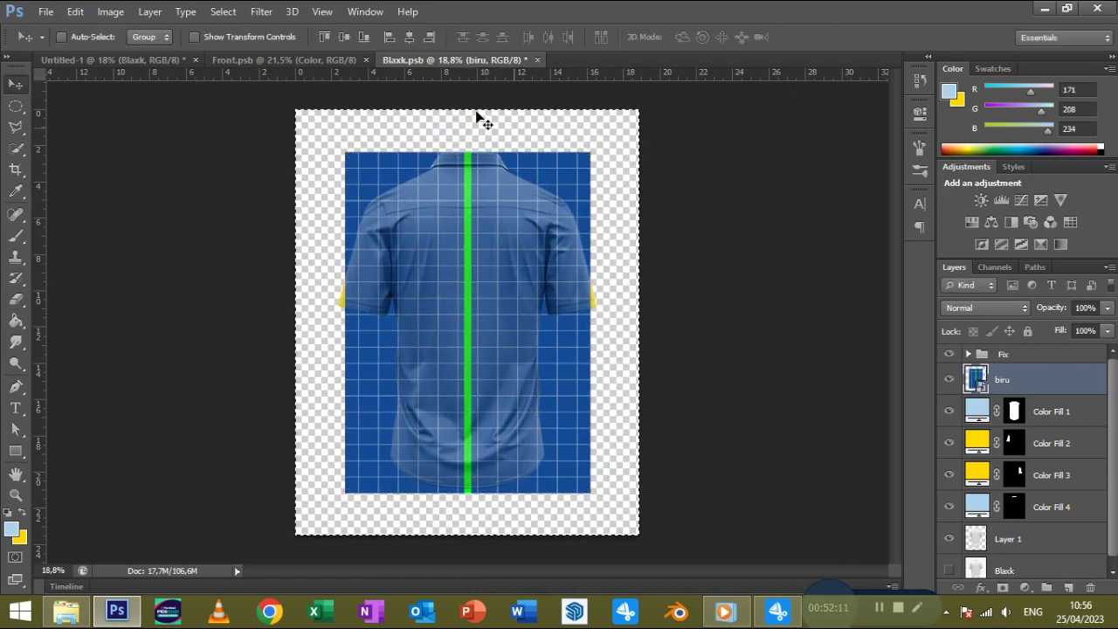
double_click(1003, 380)
type("Body")
key("Return")
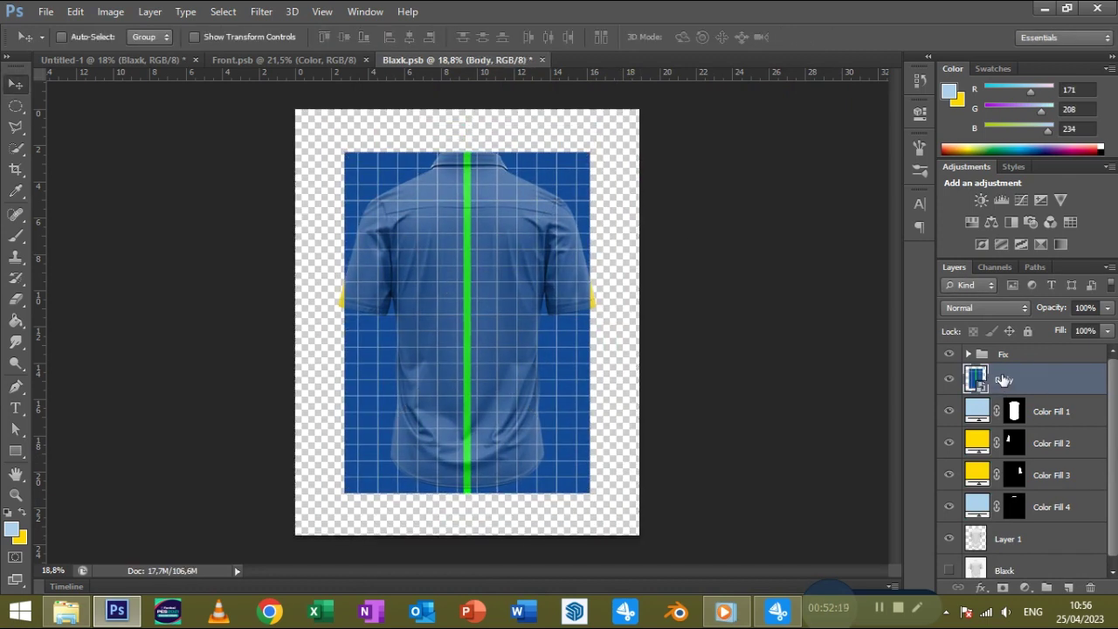
- Warp the Body pattern so it fits the back shirt's torso
right_click(1003, 380)
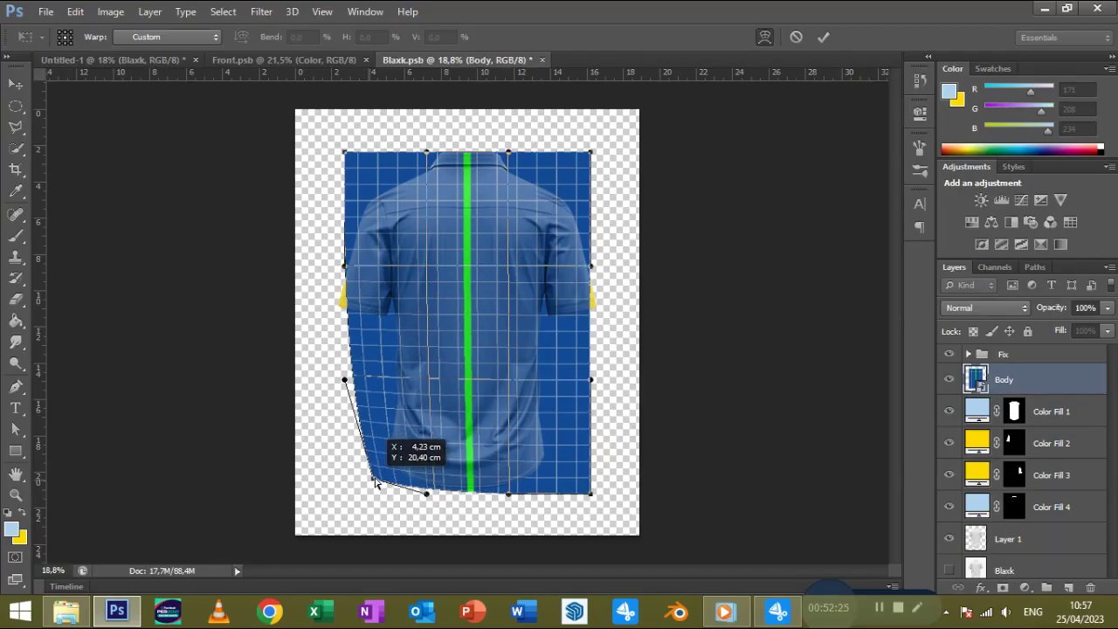
left_click_drag(591, 380, 543, 371)
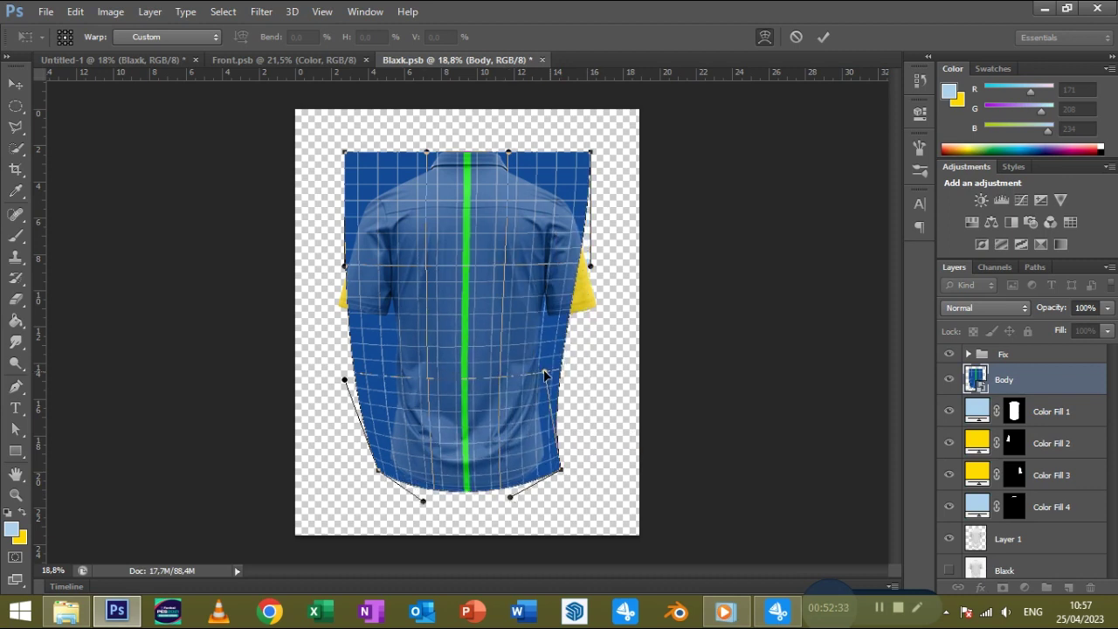
left_click_drag(345, 380, 385, 362)
left_click_drag(591, 151, 577, 177)
left_click_drag(590, 266, 568, 244)
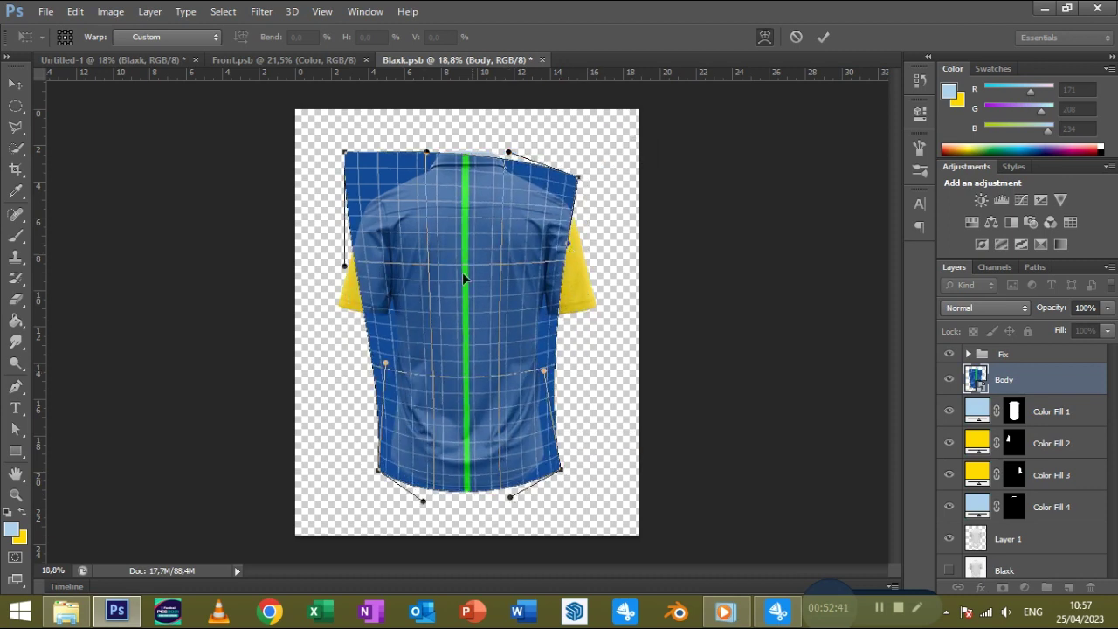
left_click_drag(345, 265, 373, 258)
left_click_drag(345, 151, 357, 181)
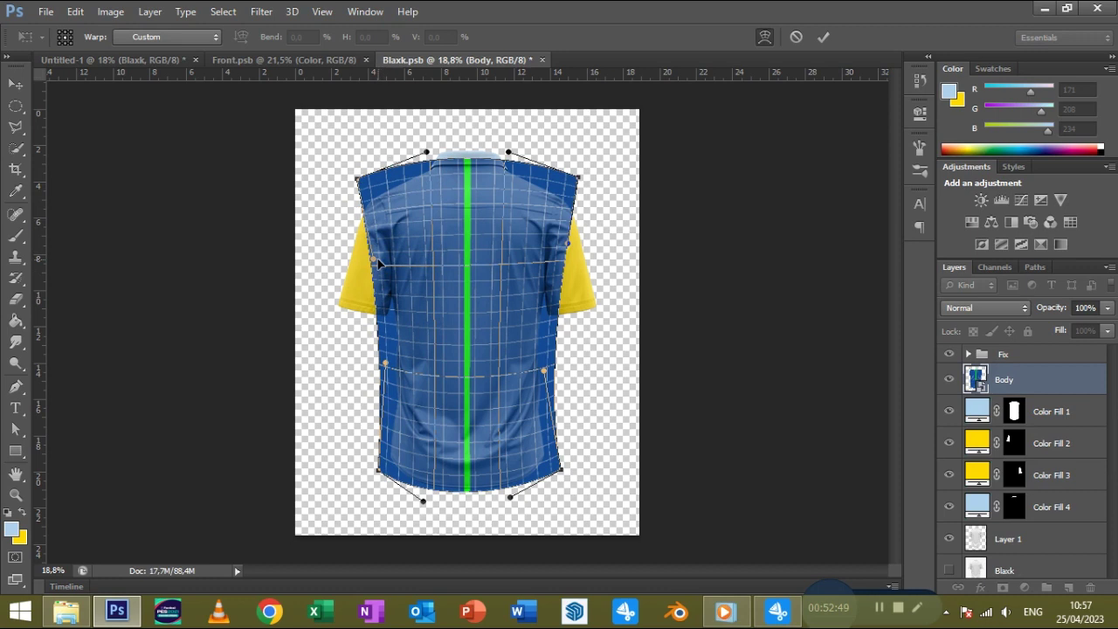
left_click(822, 37)
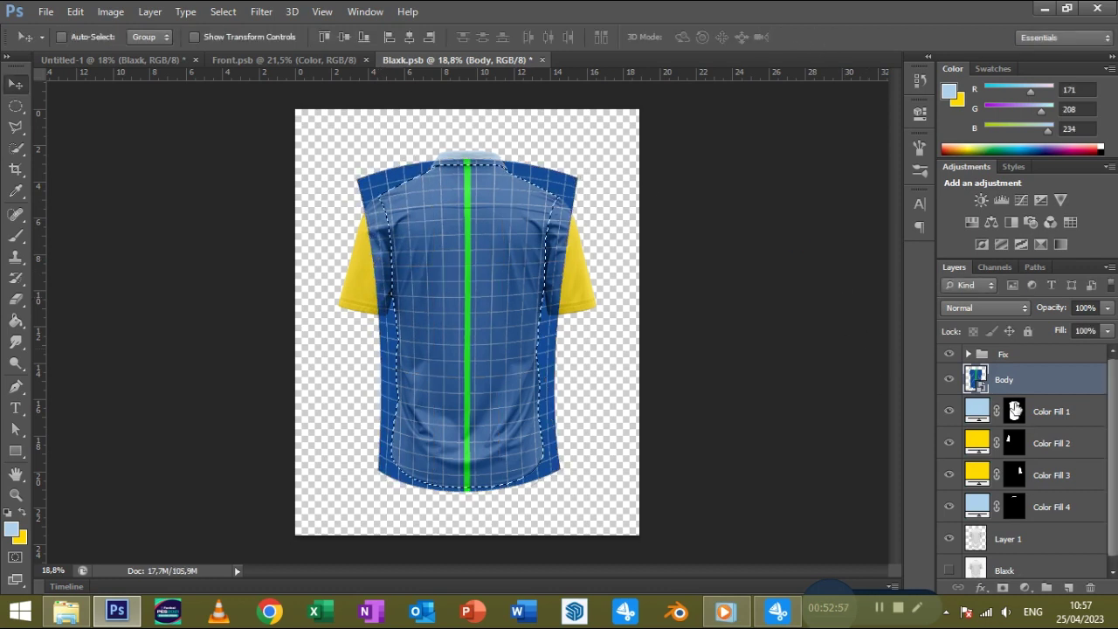
- Alt-drag Color Fill 1's mask onto the Body layer
left_click_drag(1013, 411, 1010, 379)
left_click(1042, 446)
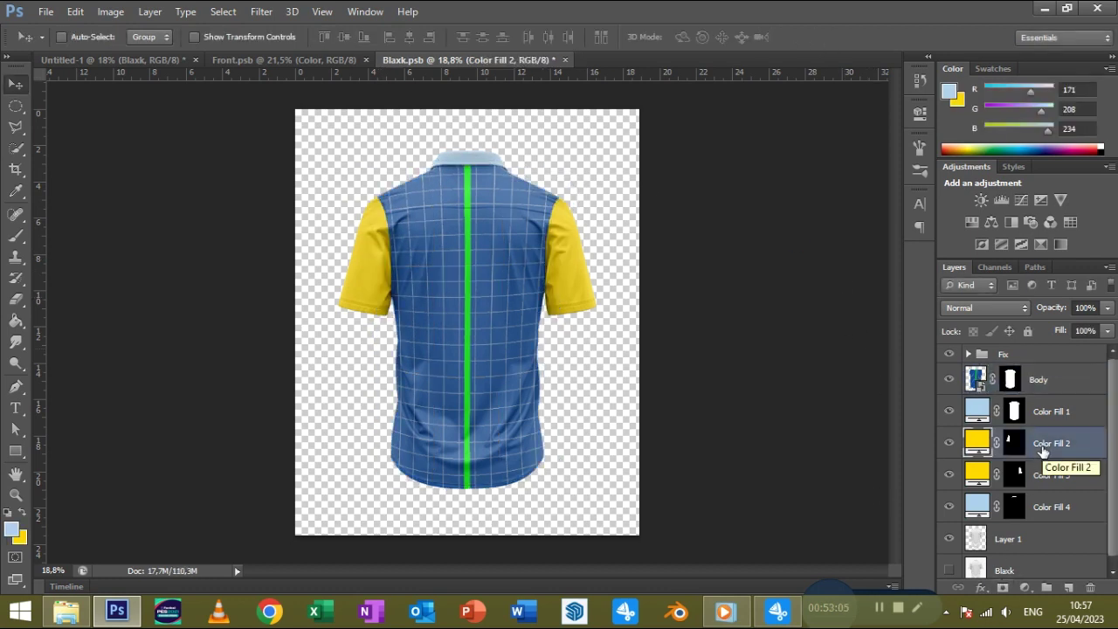
left_click(44, 12)
left_click(63, 277)
- Bring the Left pattern layer into Blaxk.psb and shift its Left copy to the right
left_click(512, 212)
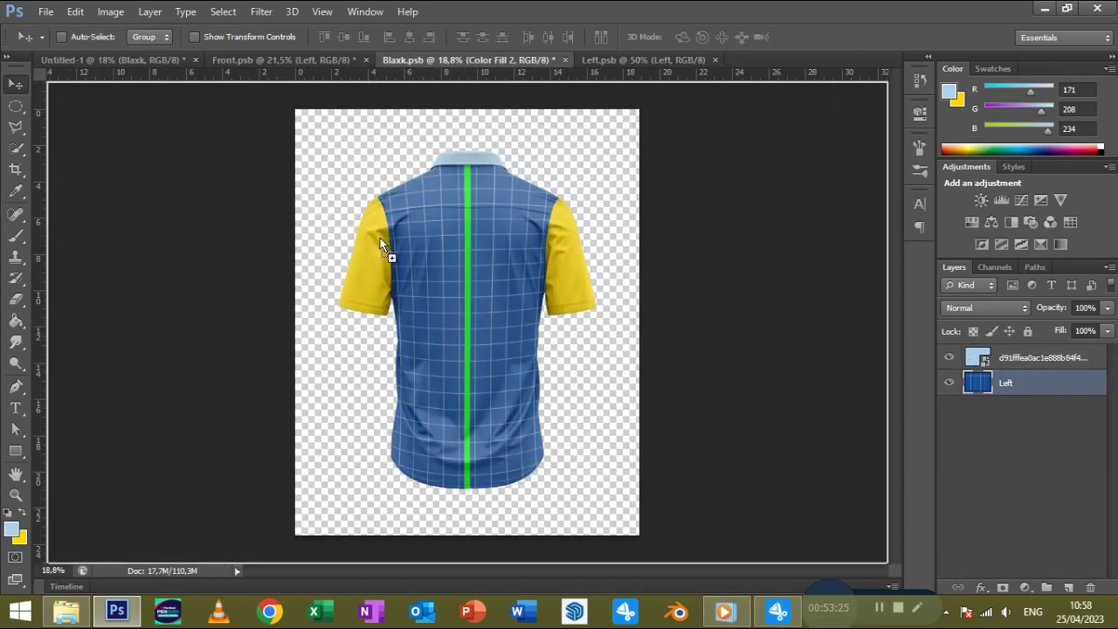
left_click_drag(380, 245, 342, 257)
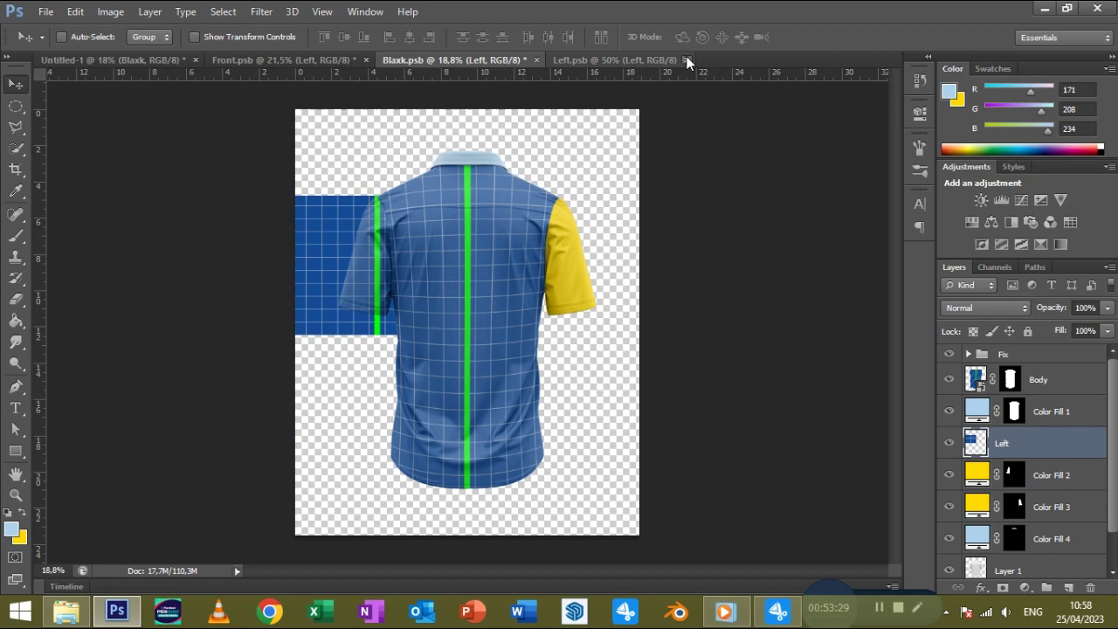
left_click_drag(355, 329, 539, 329)
left_click(1002, 474)
double_click(1065, 474)
key("Escape")
double_click(1002, 474)
key("Return")
- Warp the Left pattern to follow the left back sleeve
right_click(1031, 474)
left_click(587, 393)
scroll(516, 225, "up", 3)
left_click_drag(225, 133, 341, 135)
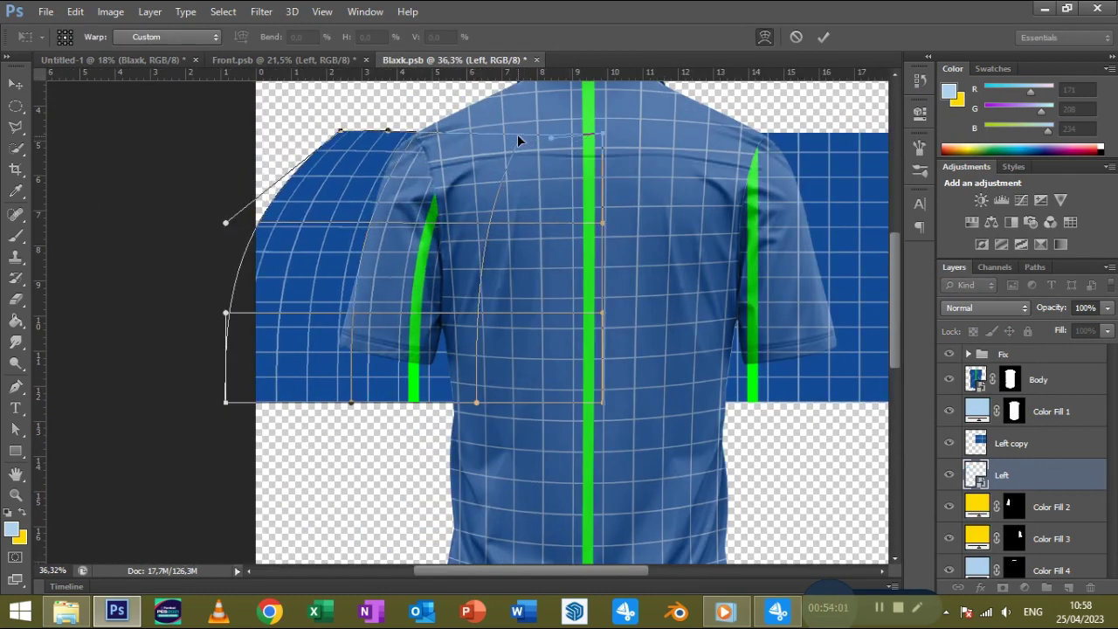
left_click_drag(225, 223, 278, 220)
left_click_drag(225, 402, 291, 352)
left_click_drag(284, 295, 287, 309)
left_click_drag(278, 221, 305, 217)
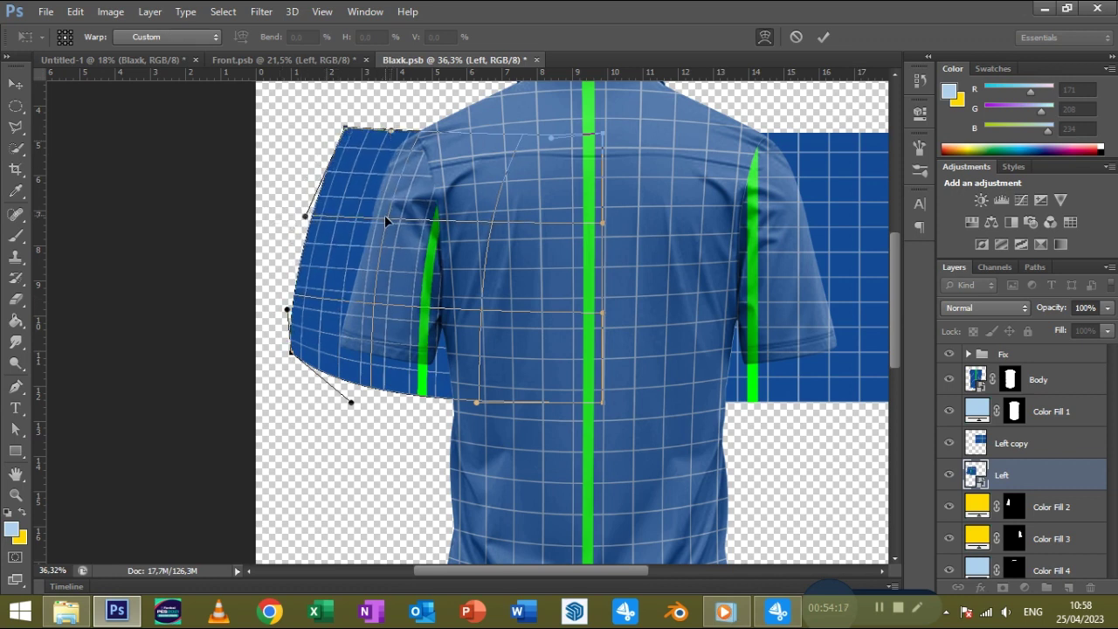
left_click_drag(350, 401, 348, 381)
left_click_drag(297, 290, 327, 283)
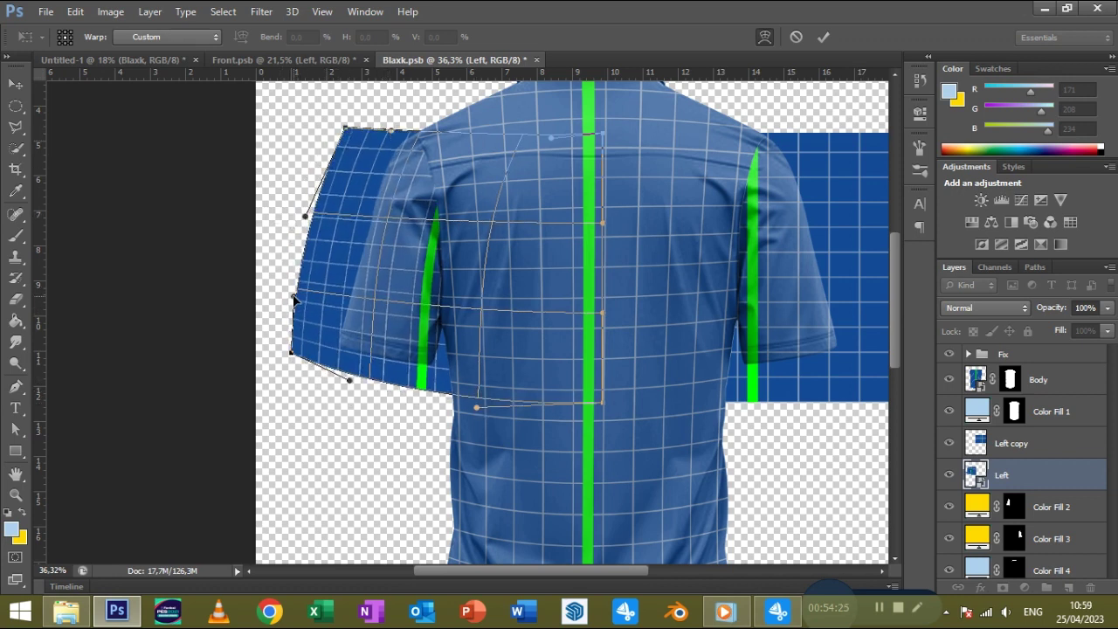
left_click_drag(476, 407, 435, 403)
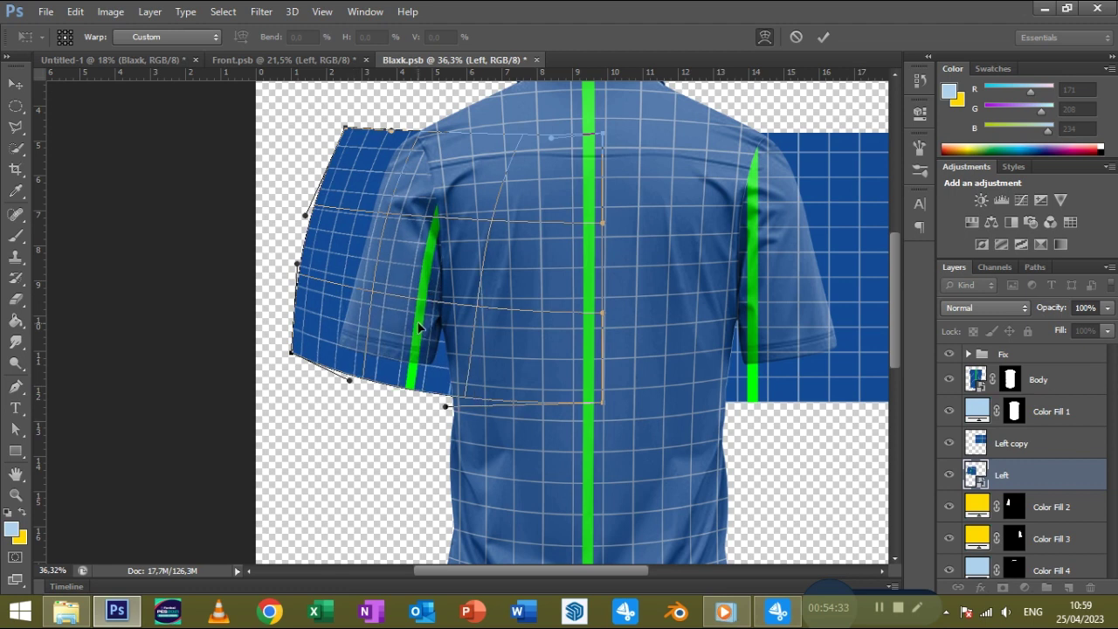
left_click_drag(348, 380, 326, 376)
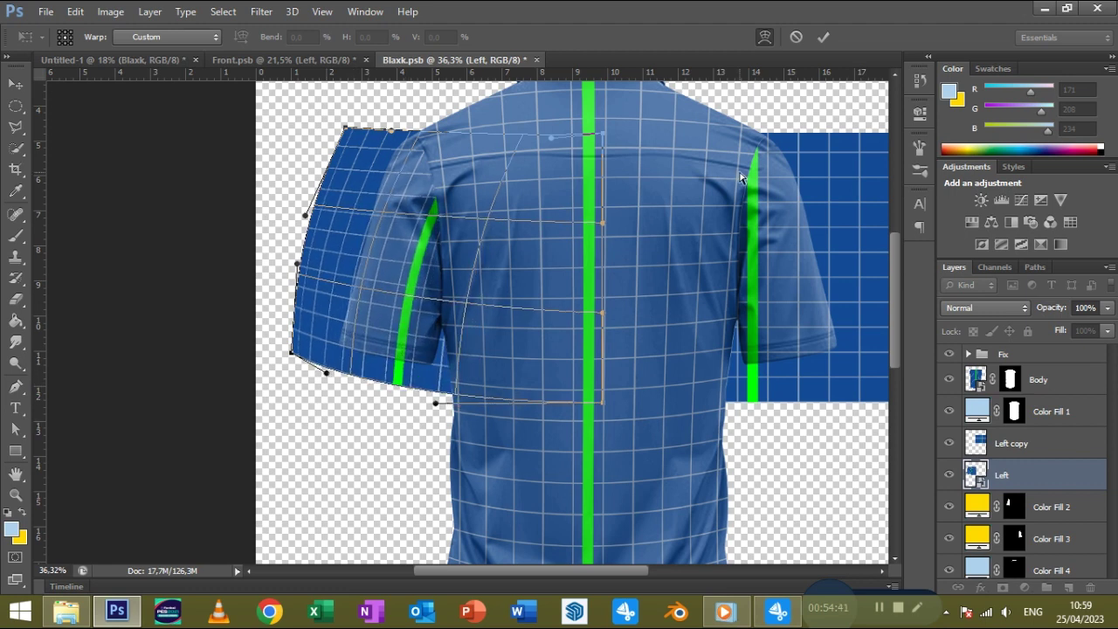
key("Return")
- Add a layer mask restricting the Left pattern to the left sleeve
left_click(1002, 587)
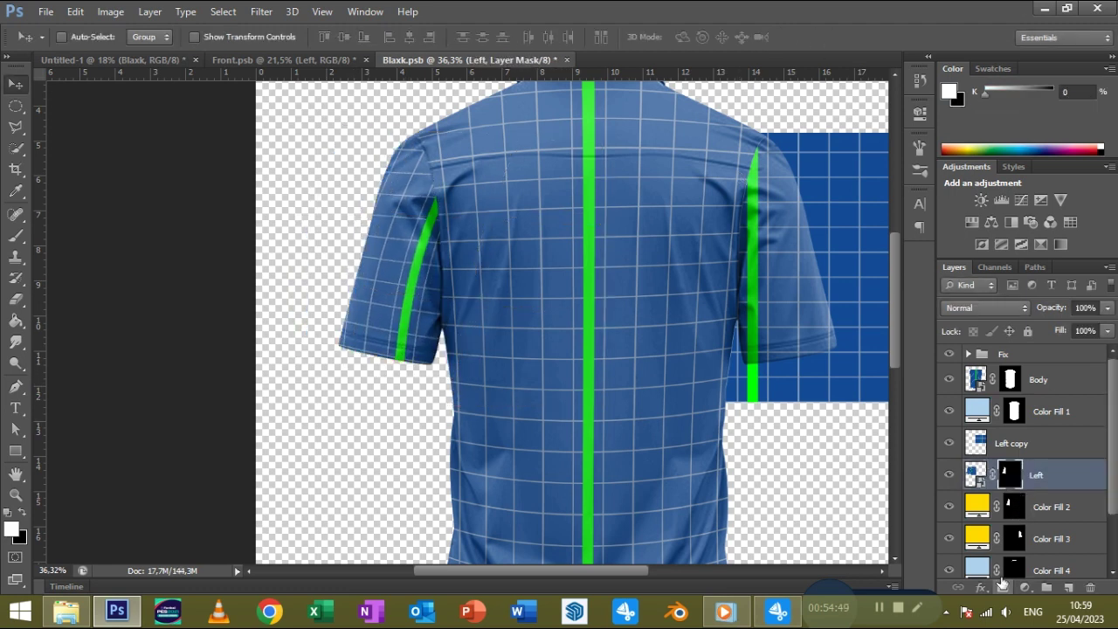
left_click_drag(772, 446, 594, 428)
double_click(1013, 442)
- Rename Left copy to 'Right' and warp it to fit the right back sleeve
key("Return")
key("ctrl+t")
right_click(731, 219)
left_click(733, 168)
left_click_drag(738, 128, 613, 128)
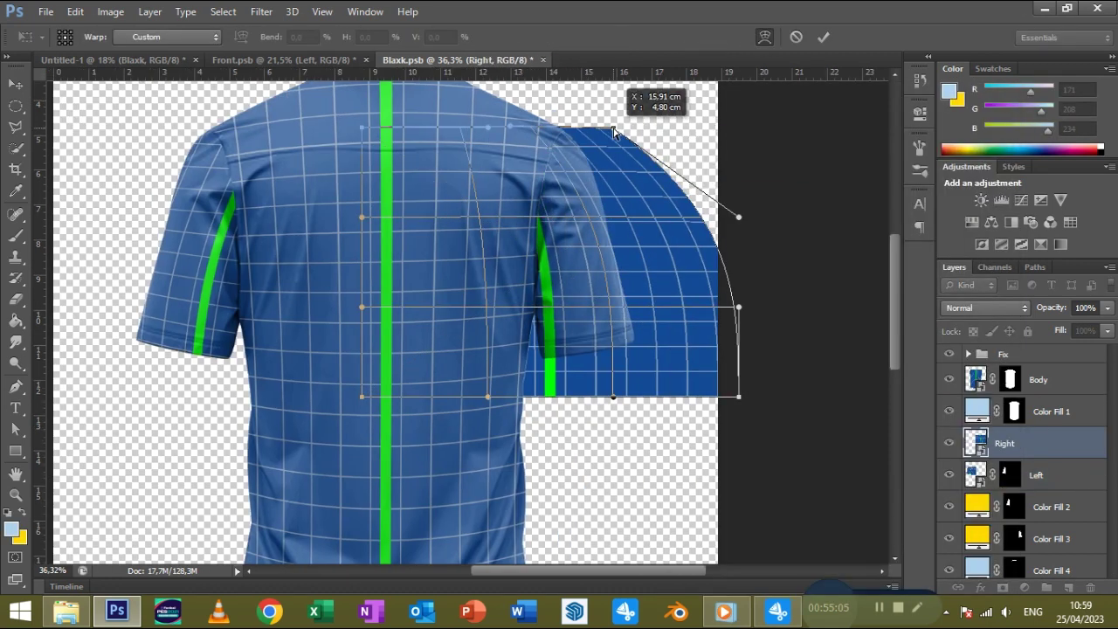
left_click_drag(738, 396, 690, 382)
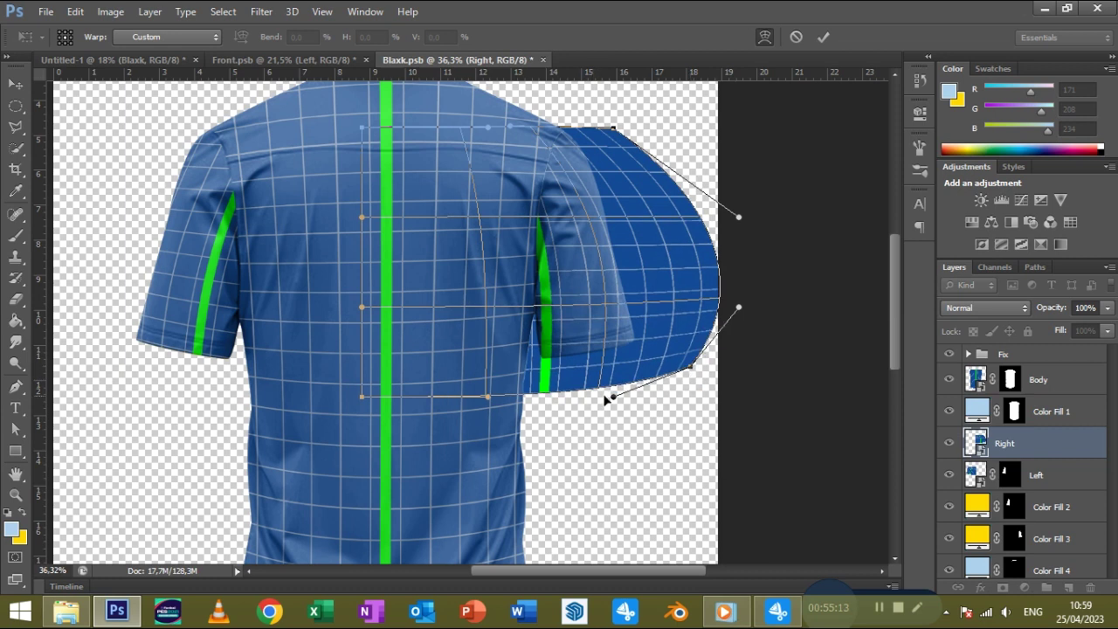
left_click_drag(616, 397, 558, 393)
left_click_drag(738, 217, 690, 223)
left_click_drag(614, 127, 599, 128)
left_click_drag(487, 127, 458, 129)
left_click_drag(738, 308, 682, 286)
left_click_drag(690, 223, 674, 220)
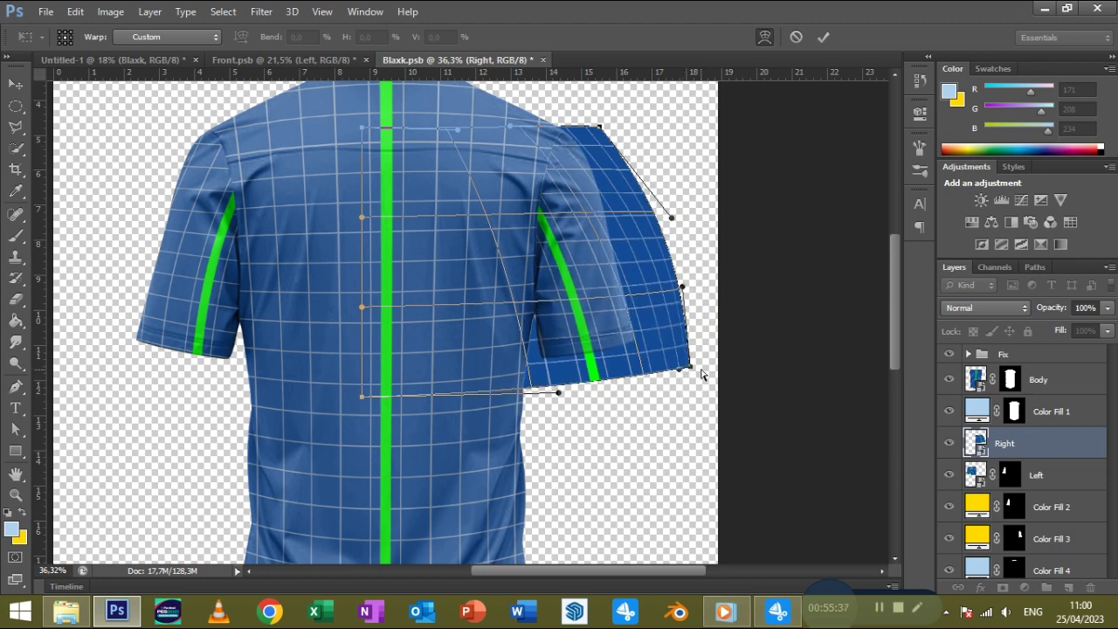
left_click_drag(687, 381, 699, 350)
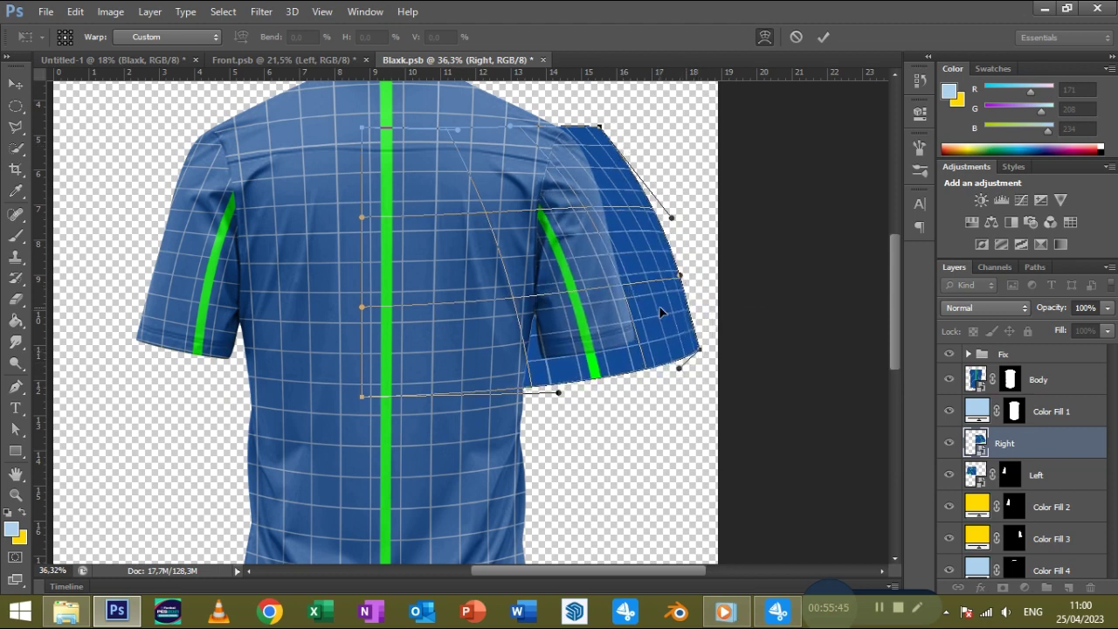
left_click(823, 37)
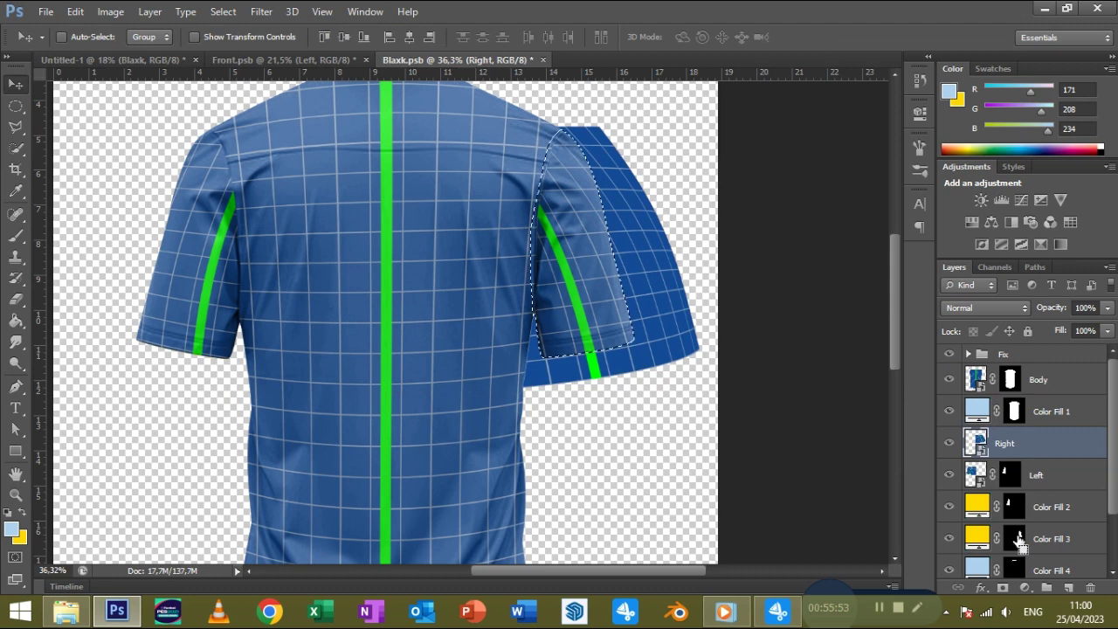
- Mask the Right pattern to the right sleeve's shape
left_click(1003, 587, "alt")
scroll(657, 352, "down", 2)
scroll(659, 358, "down", 1)
- Group the Body, Right and Left pattern layers into a group named Smart
left_click(1036, 474)
left_click(1038, 379, "shift")
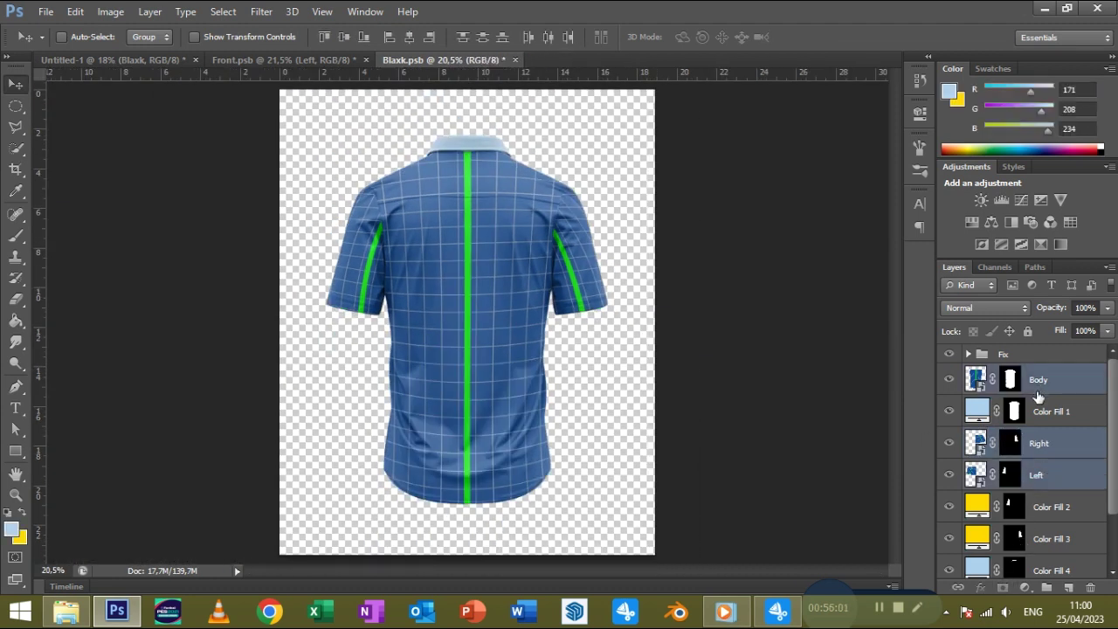
key("ctrl+g")
double_click(1013, 373)
type("S")
key("Return")
left_click(1048, 494)
- Group the four Color Fill layers as Color and move it above Smart
left_click(1043, 399, "shift")
key("ctrl+g")
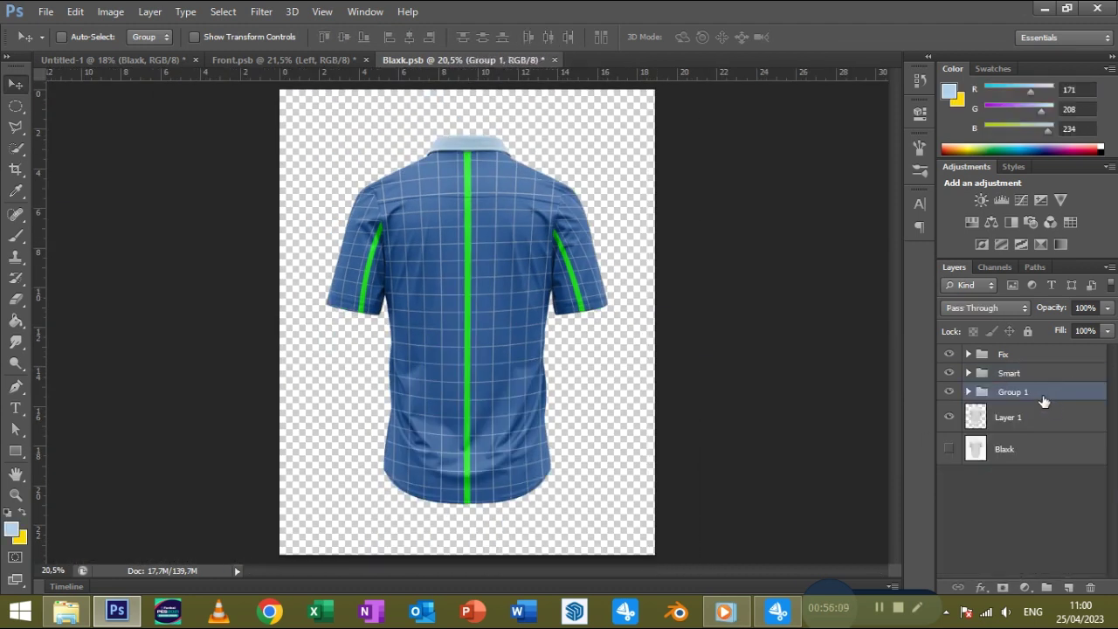
type("lor")
key("Return")
left_click_drag(1004, 391, 1005, 367)
left_click(968, 373)
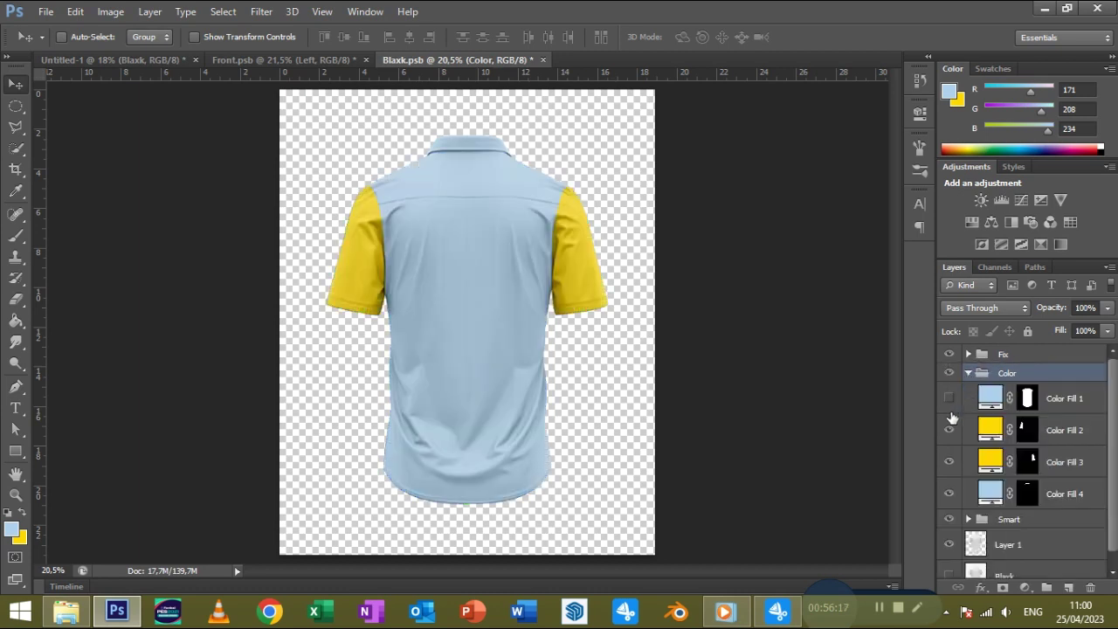
- Switch to the front shirt document and open the Body smart object's contents
left_click(967, 392)
key("ctrl+shift+Tab")
left_click(990, 417)
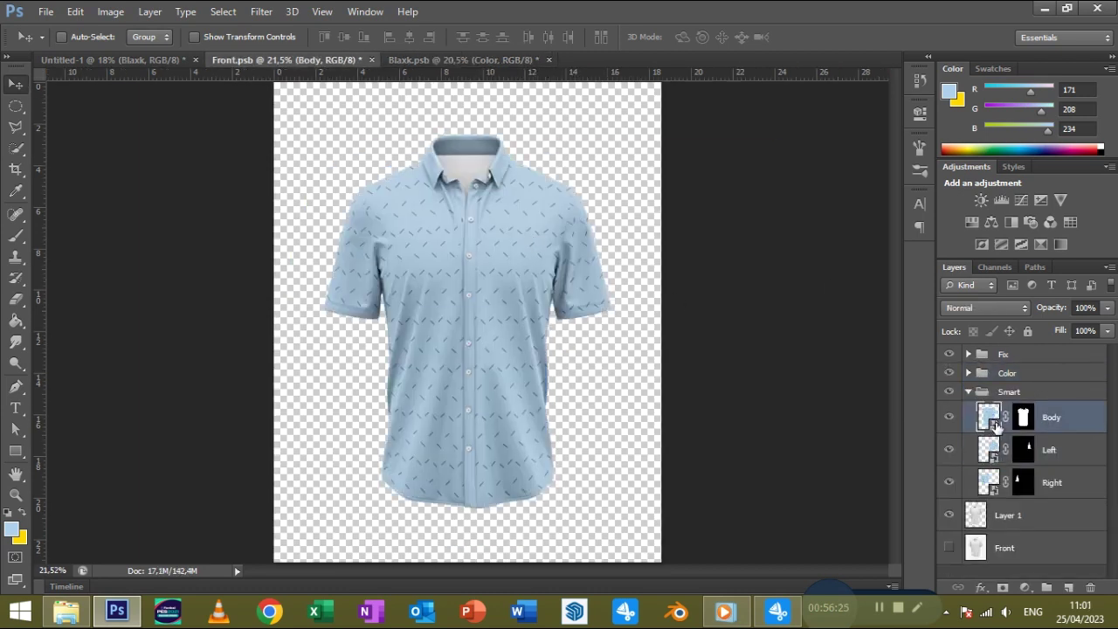
double_click(990, 418)
left_click(410, 67)
- Place the dash pattern into the Body contents, flip it horizontally, and save
left_click_drag(537, 131, 511, 201)
key("ctrl+t")
right_click(509, 302)
left_click(559, 516)
left_click(796, 38)
key("ctrl+w")
left_click(460, 227)
left_click(462, 59)
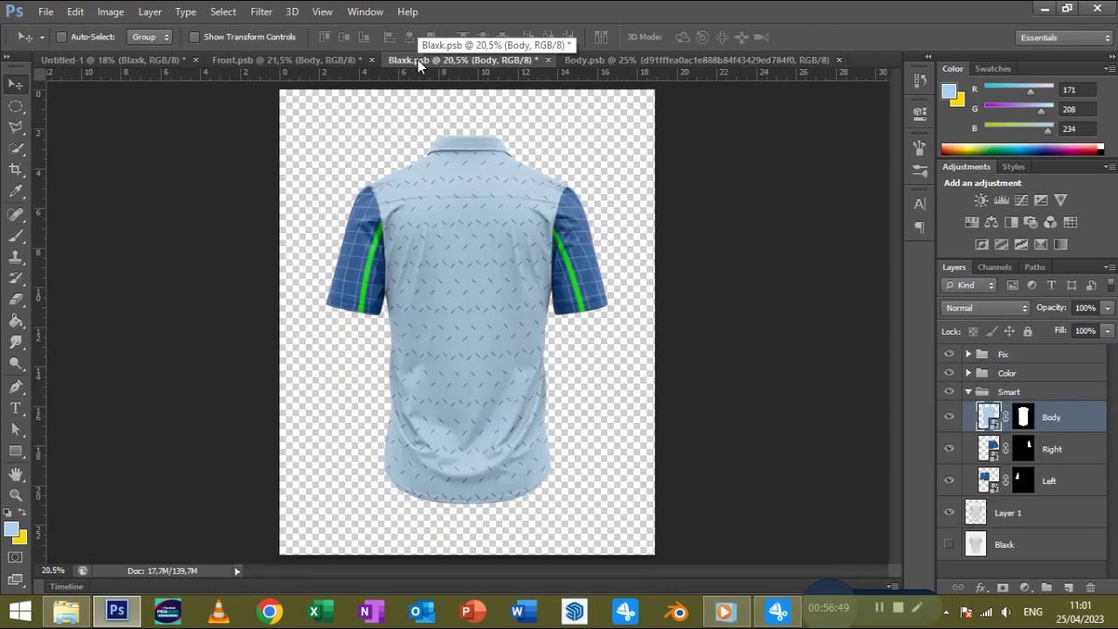
- Put the dash pattern into the Right and Left sleeve smart objects, saving each
double_click(990, 450)
left_click(564, 254)
left_click(860, 60)
left_click(428, 229)
double_click(990, 489)
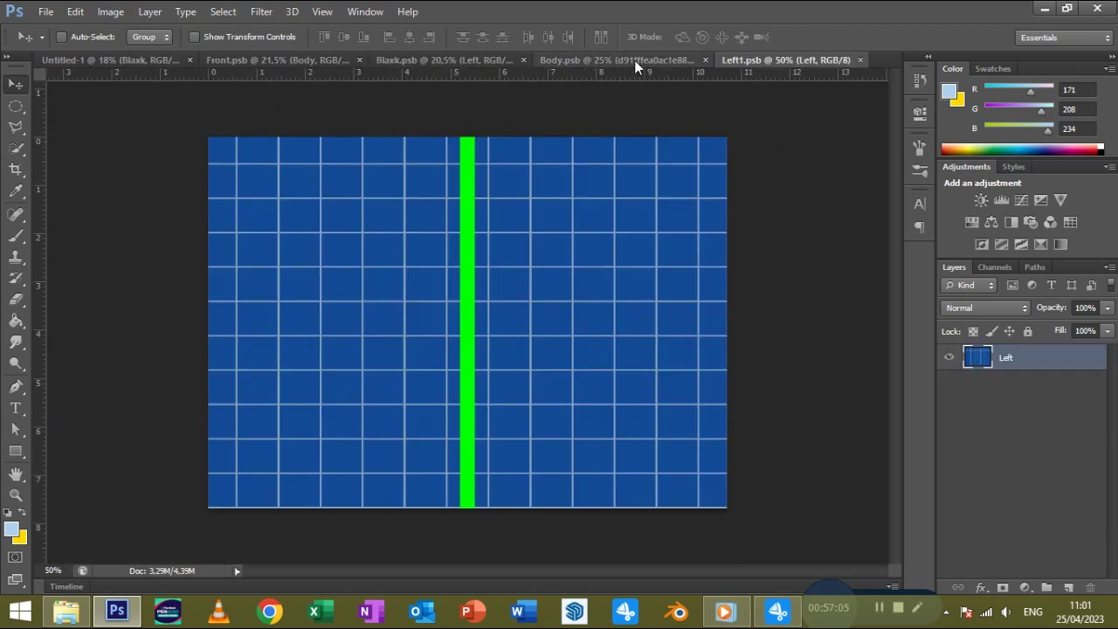
left_click(572, 162)
left_click(860, 59)
left_click(429, 225)
- Close the dash pattern source and the back and front shirt documents
key("ctrl+w")
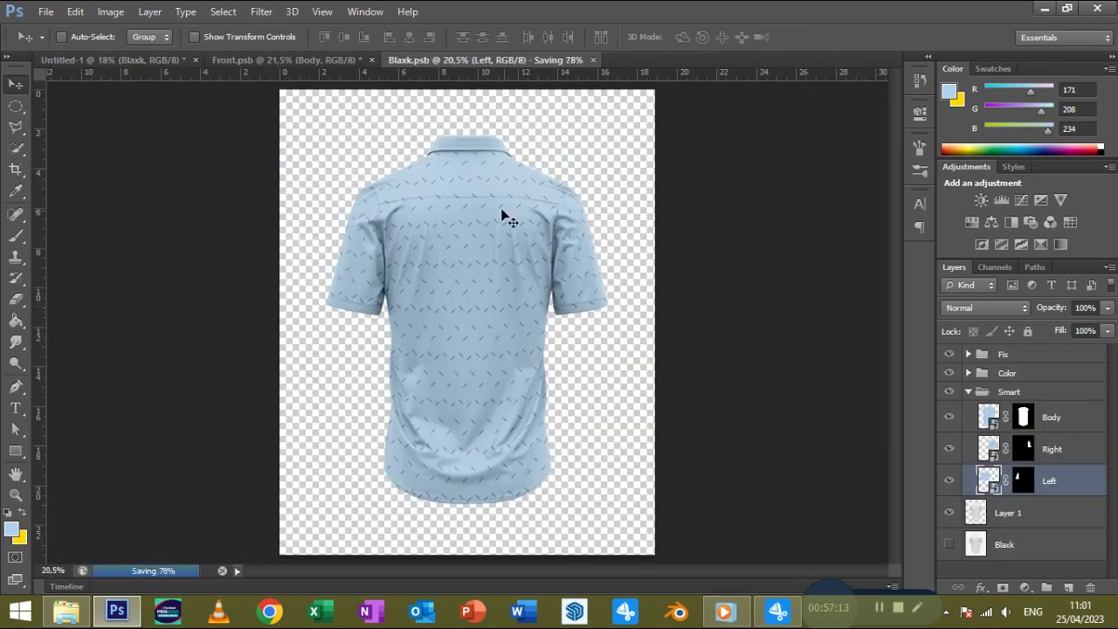
key("ctrl+Tab")
key("ctrl+w")
key("ctrl+w")
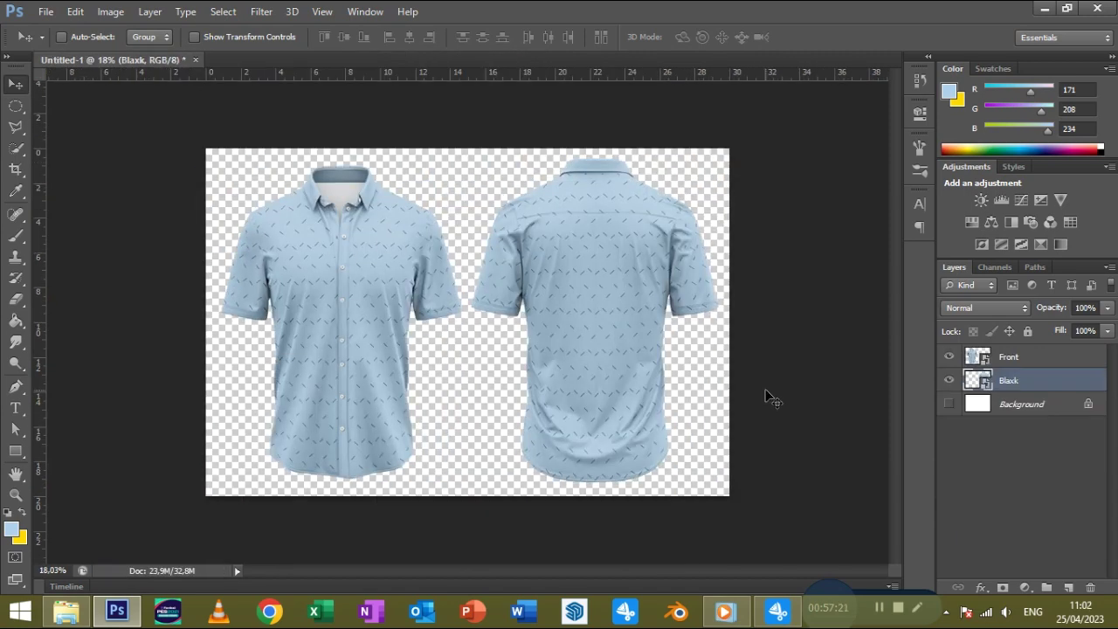